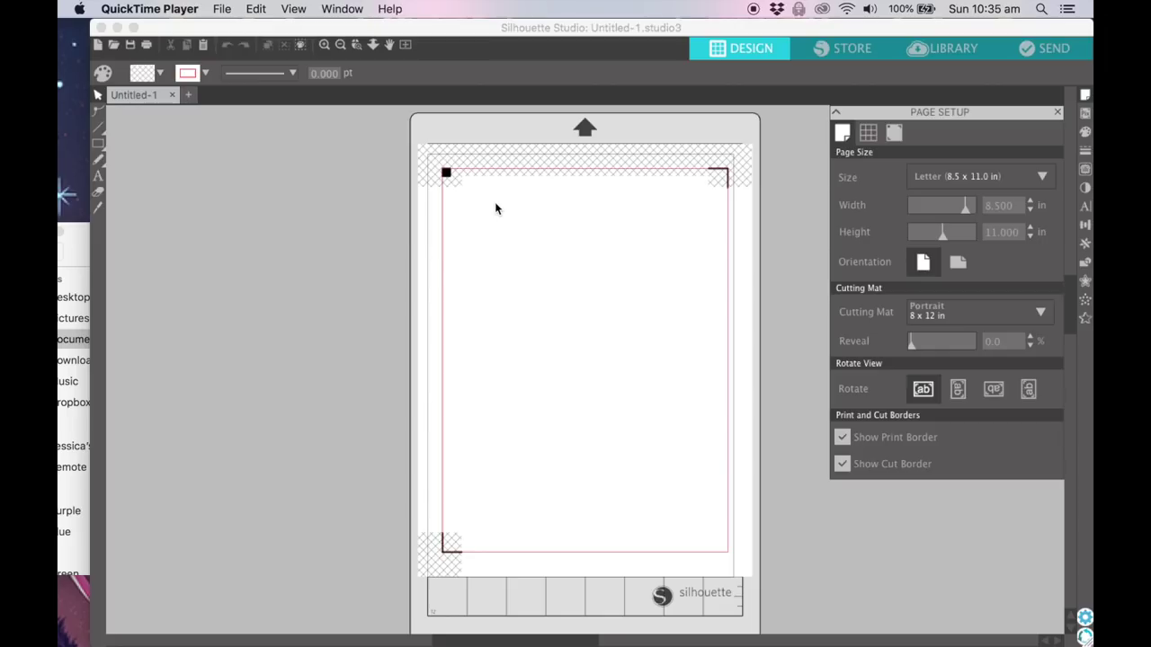
Step: Draw a rectangle about 5.94 × 3.84 in across the upper part of the page and select it
click(276, 115)
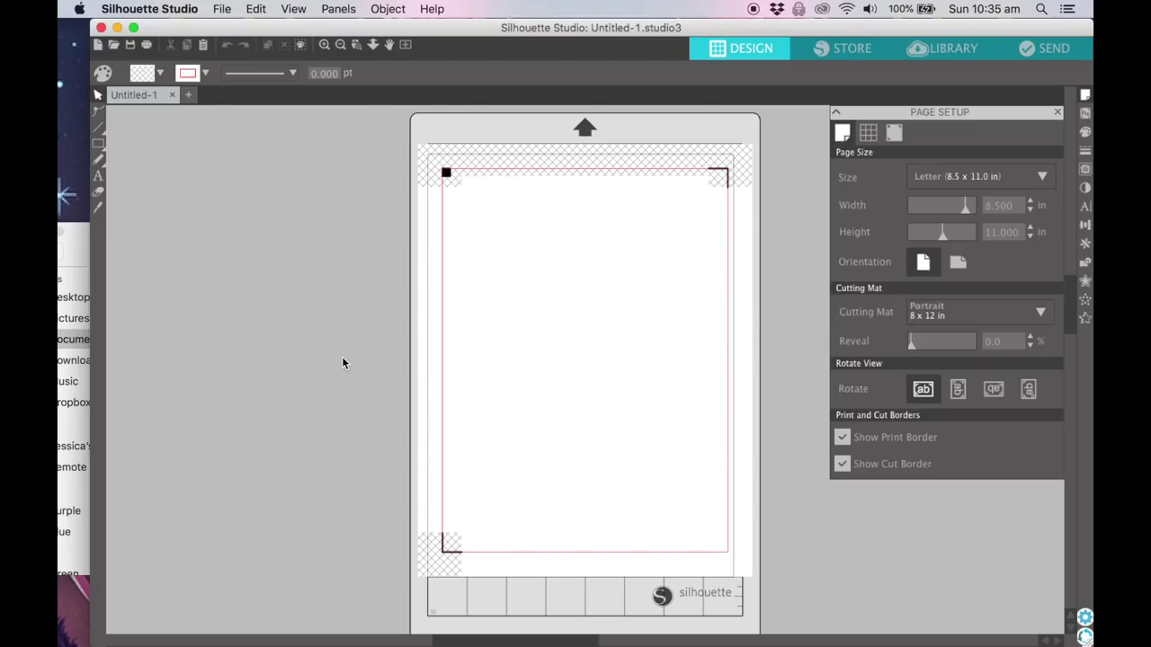
mouse_move(100, 145)
click(102, 144)
drag(465, 195, 699, 345)
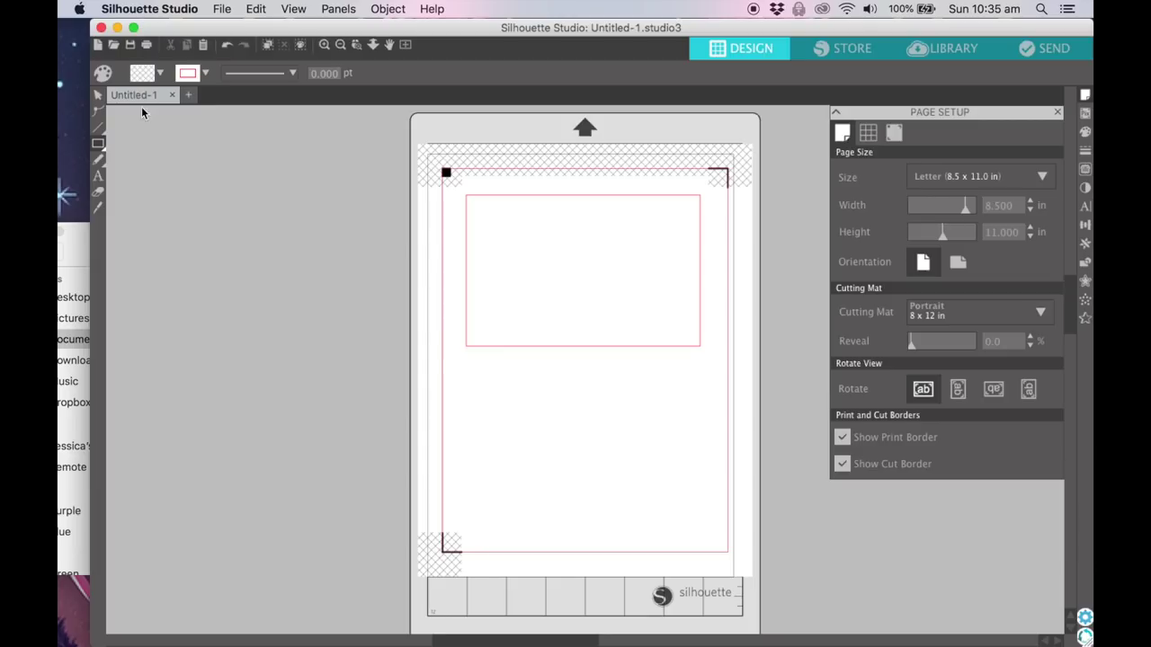
click(102, 96)
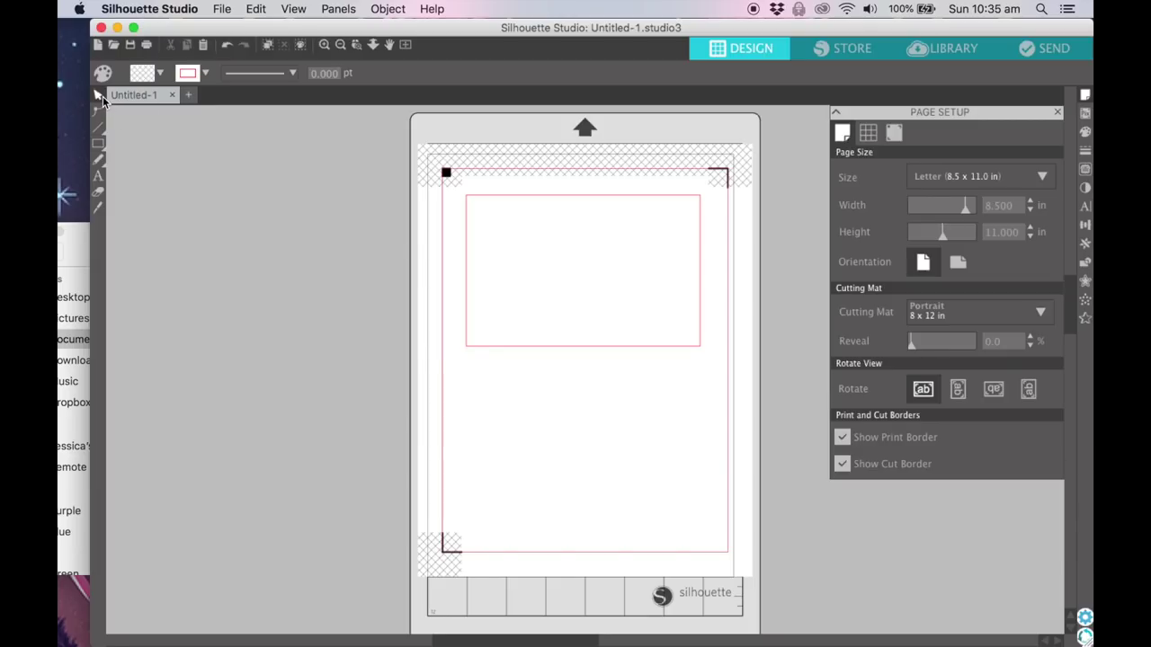
click(469, 199)
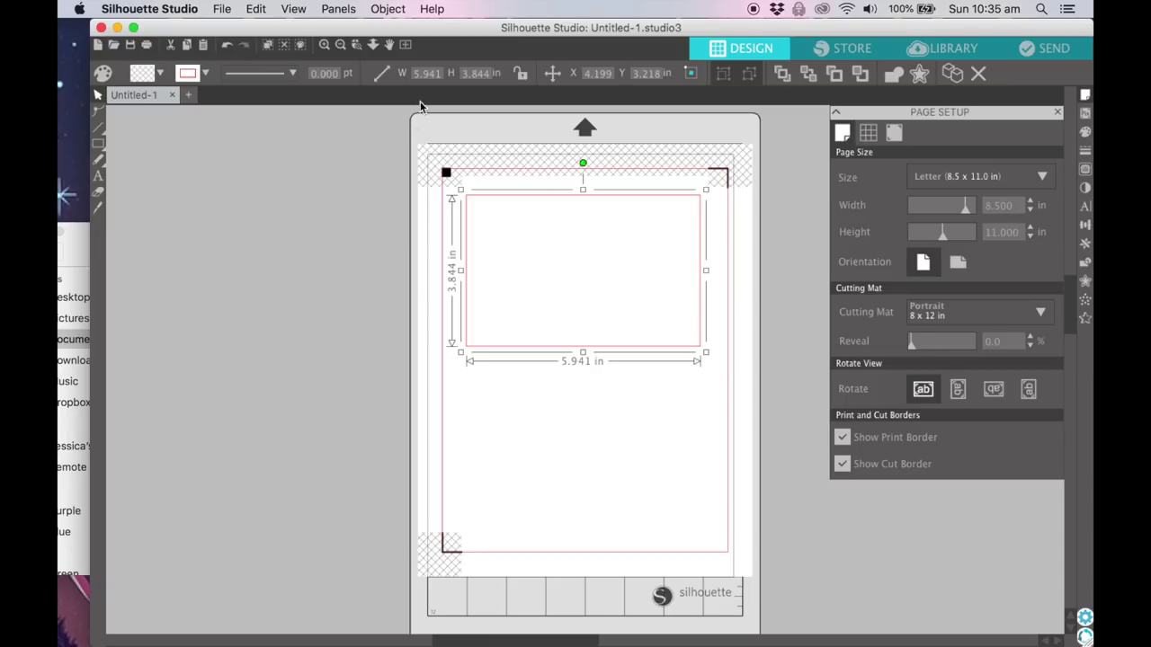
Step: Try to set the rectangle's width to 6.75 in and its height to 4 in, toggling the aspect-ratio lock
click(427, 73)
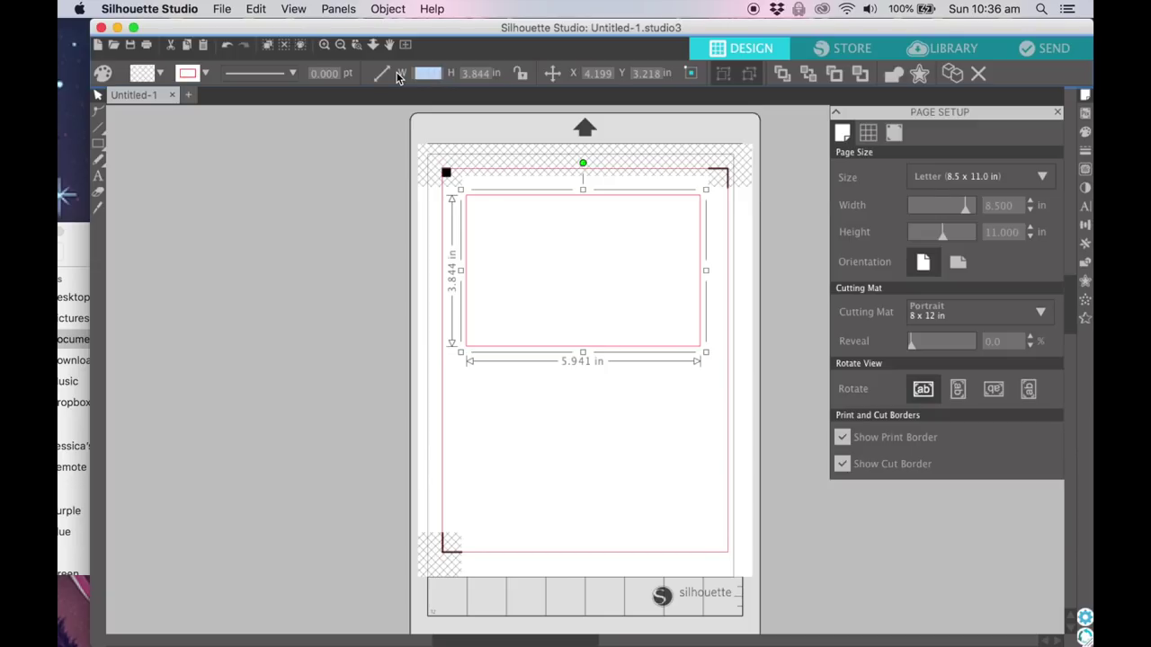
text(6.75)
click(99, 144)
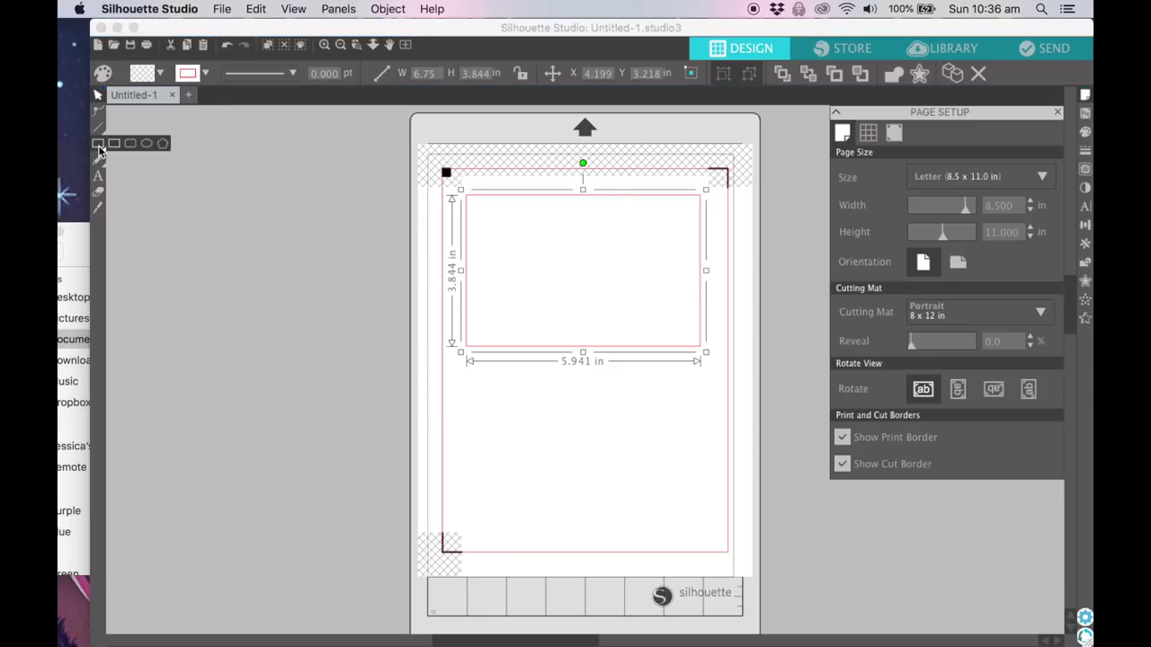
click(100, 148)
click(467, 76)
text(3)
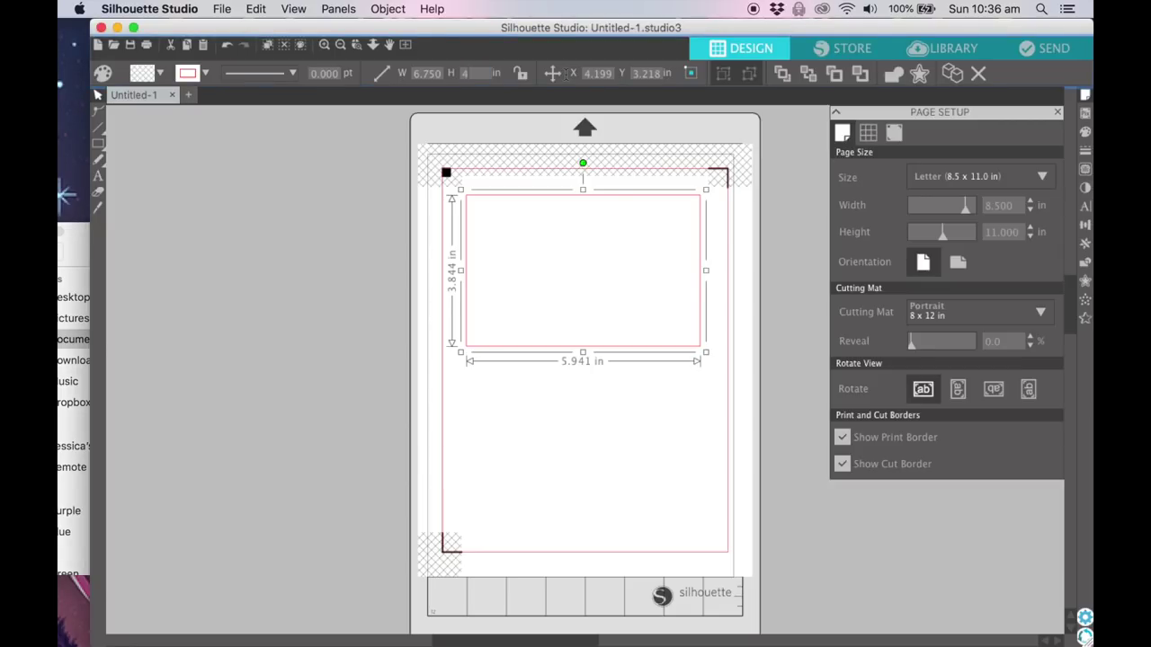
click(411, 191)
click(509, 196)
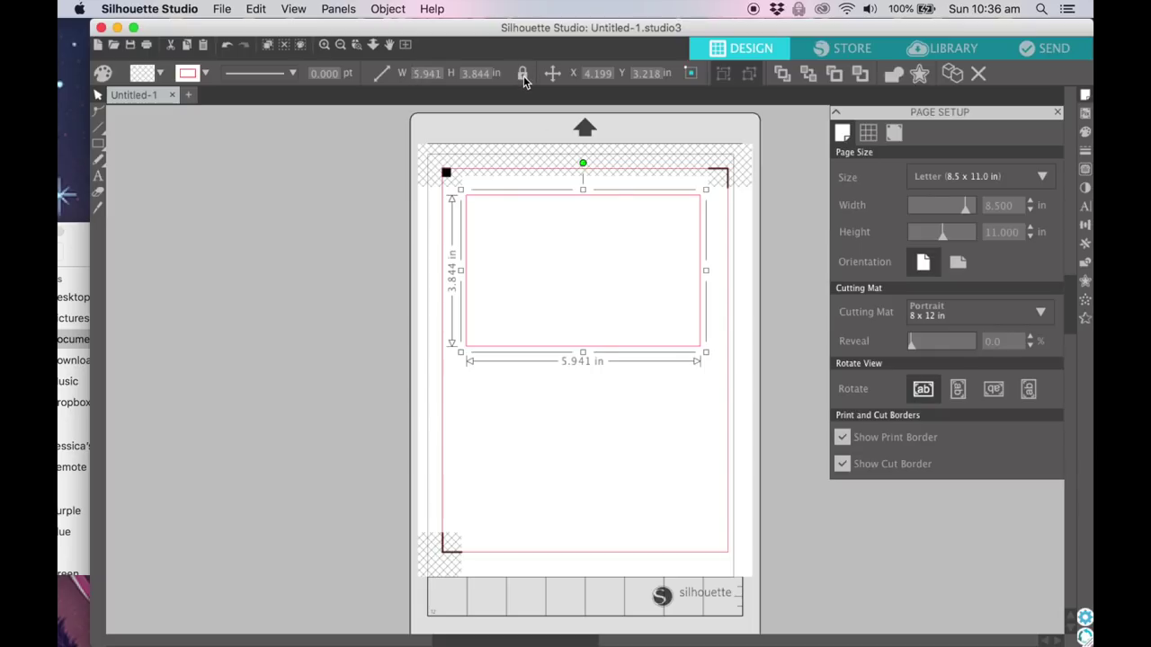
double_click(421, 73)
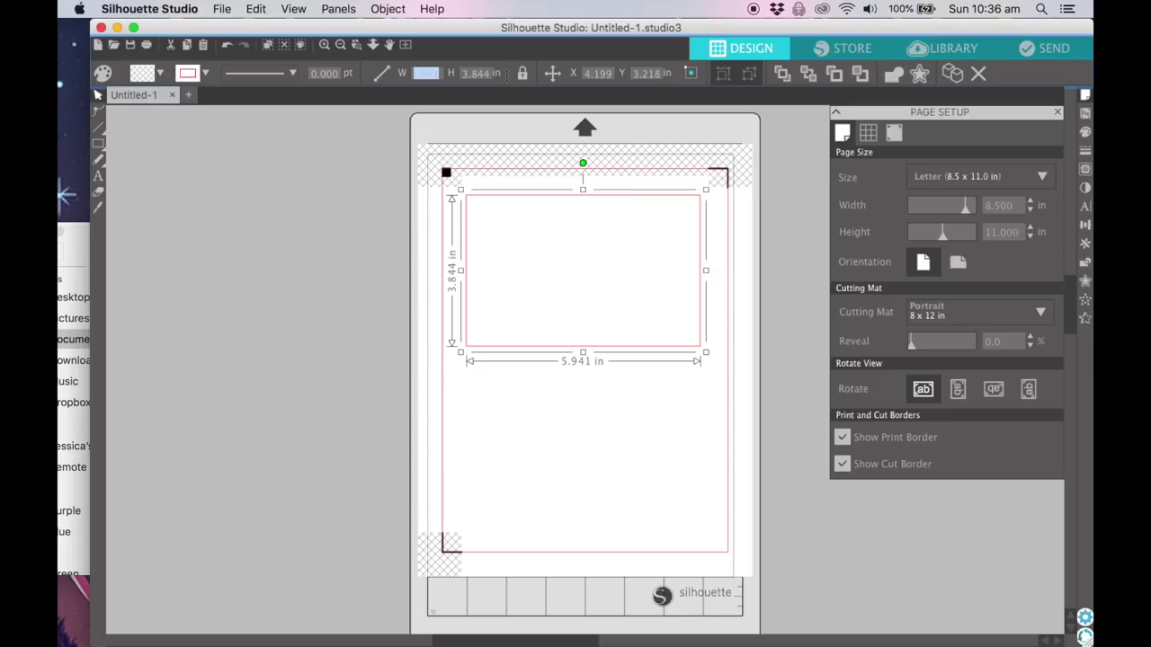
click(521, 72)
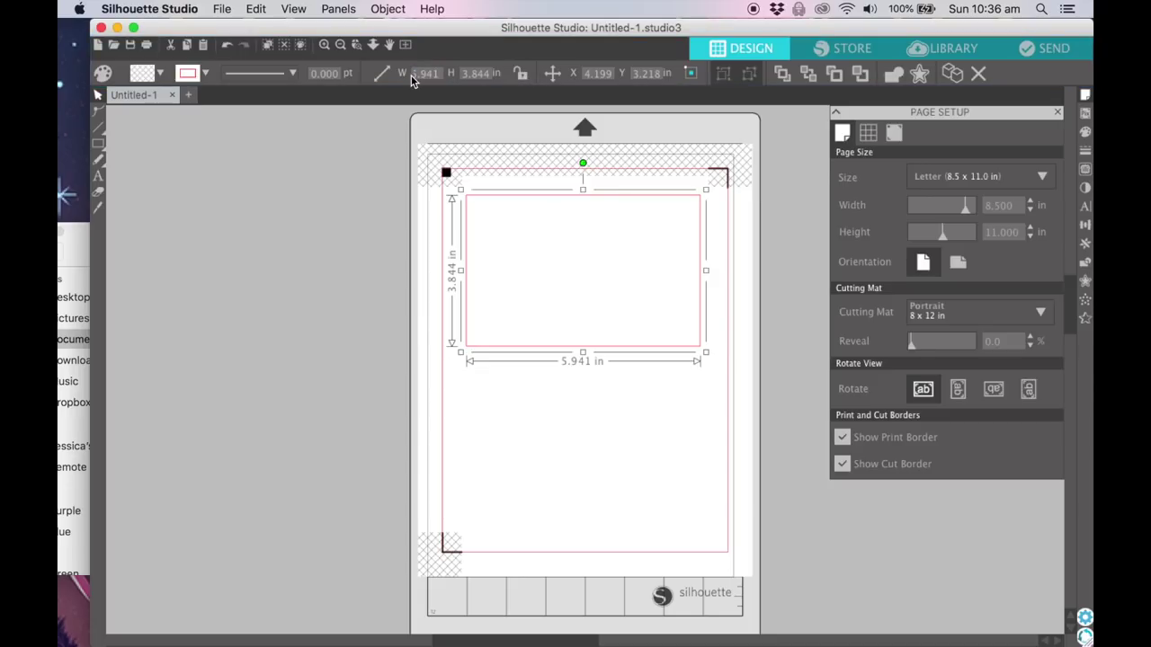
double_click(416, 74)
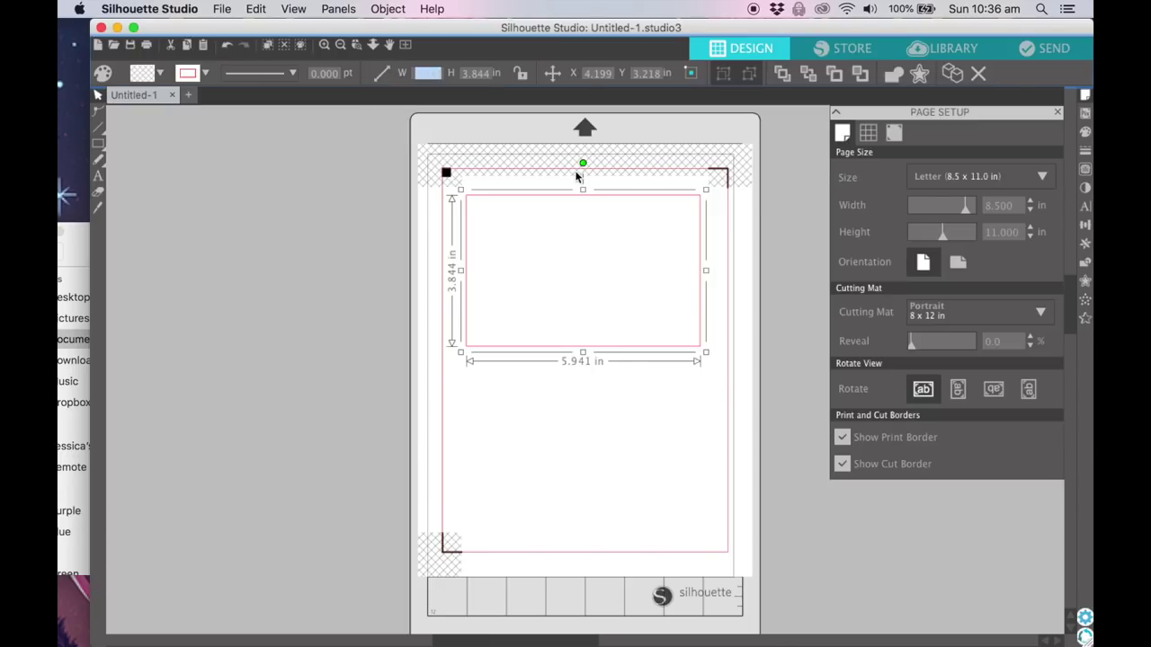
Step: Rotate the rectangle 90° to portrait and try to set its height to 6.75 in and its width to 4 in
drag(582, 164, 453, 268)
drag(510, 238, 487, 291)
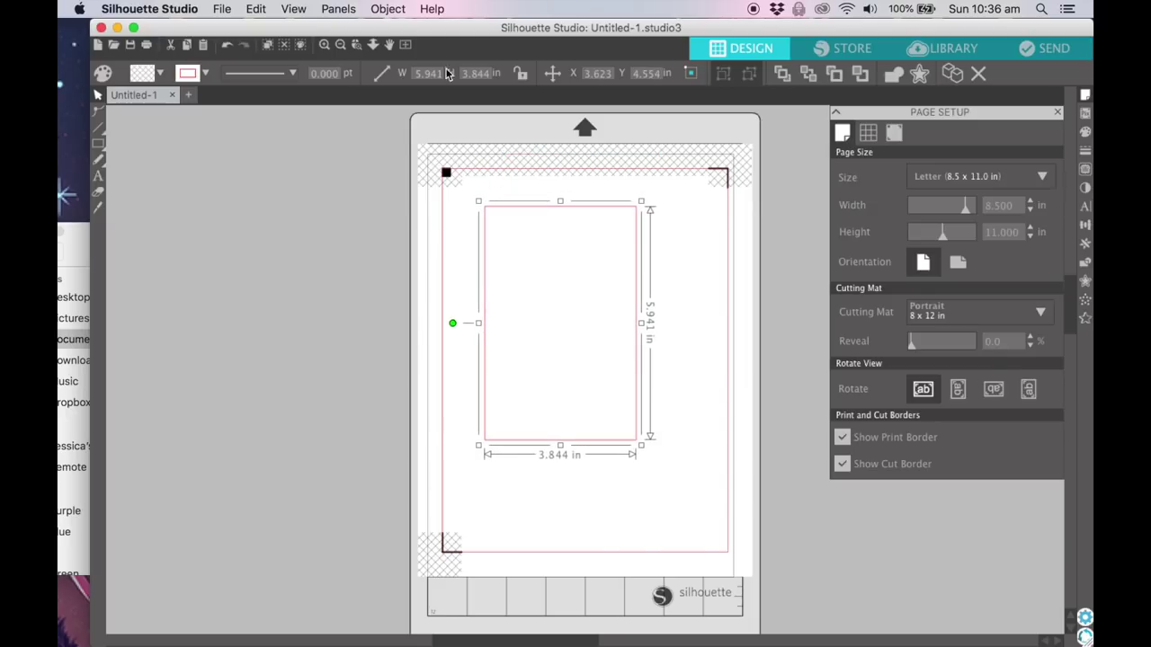
click(463, 74)
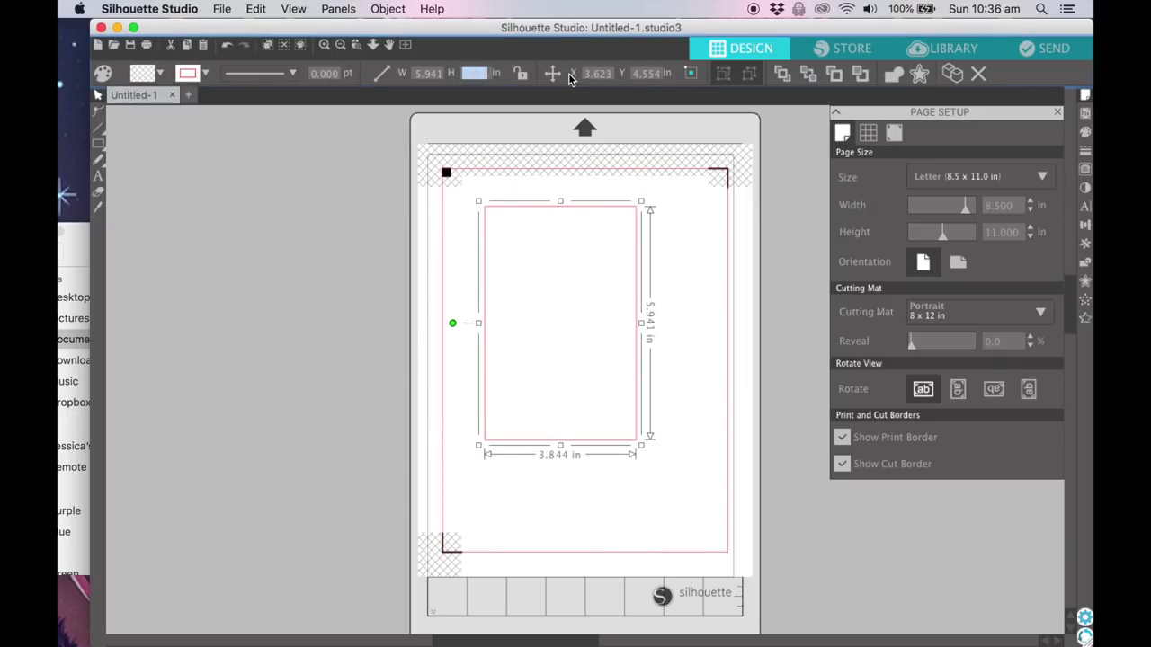
text(6.75)
key(Tab)
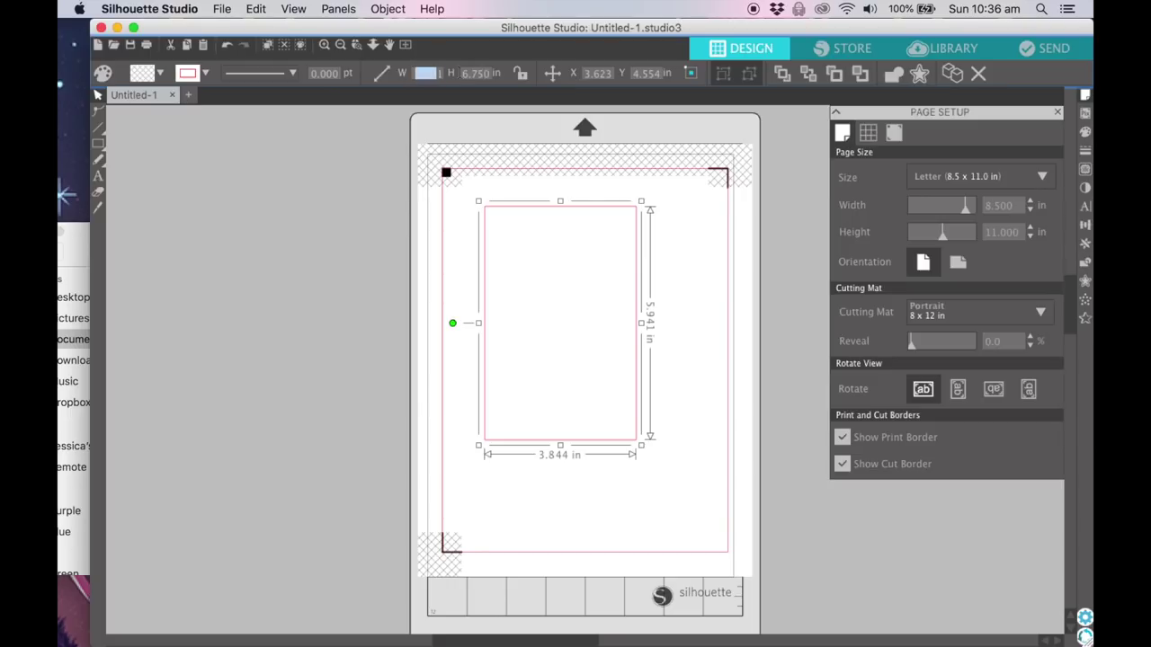
text(4)
click(364, 236)
Step: Rotate the rectangle back to landscape and reposition it centred near the top edge of the page
drag(519, 213, 485, 200)
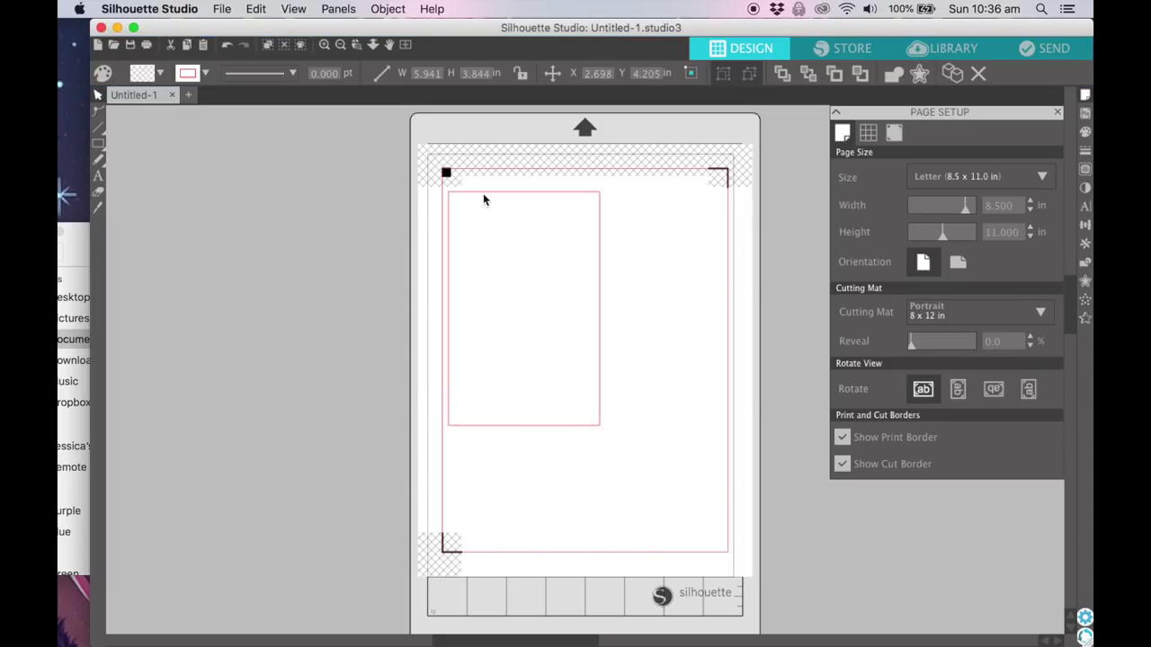
click(410, 97)
click(475, 192)
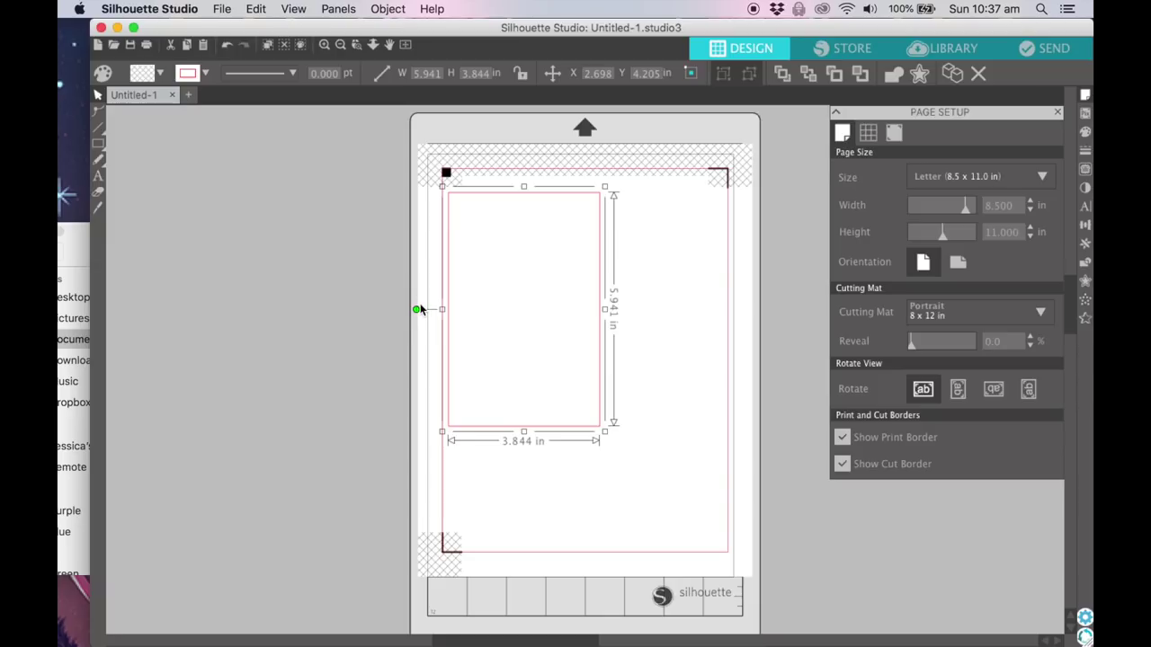
drag(416, 311, 522, 210)
key(Right)
key(Right)
key(Right)
key(Right)
key(Right)
key(Right)
key(Right)
key(Right)
key(Right)
key(Right)
key(Right)
key(Right)
key(Right)
key(Right)
key(Right)
key(Right)
key(Right)
key(Right)
key(Right)
key(Right)
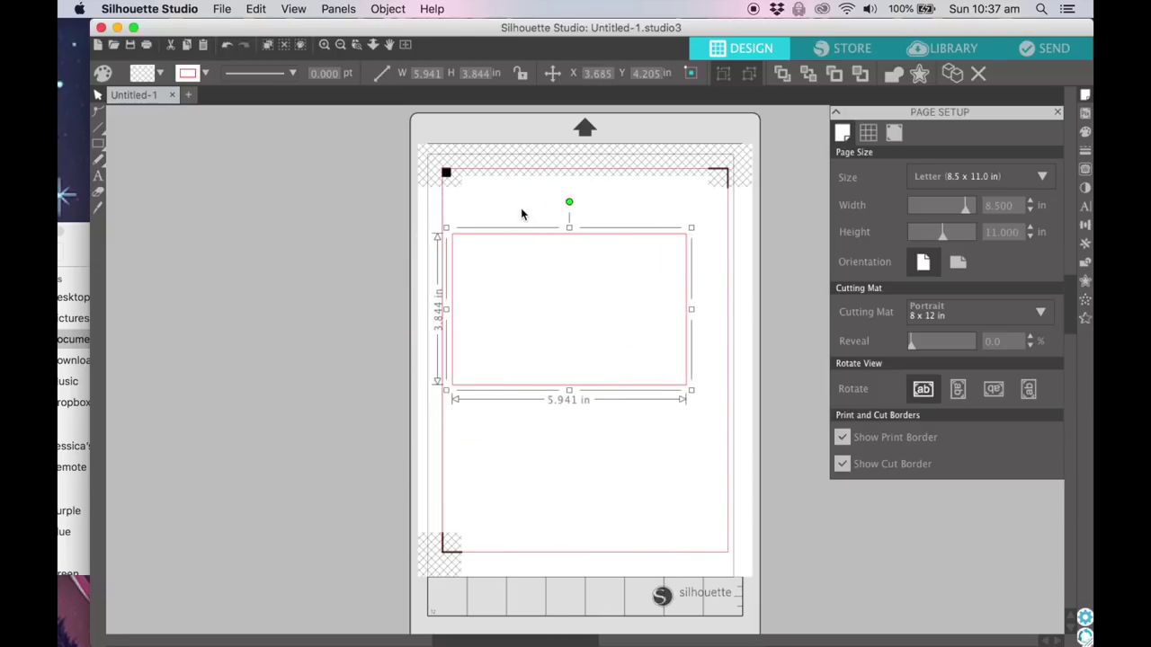
key(Up)
key(Up)
key(Up)
key(Up)
key(Up)
key(Up)
key(Up)
key(Up)
key(Up)
key(Up)
key(Up)
key(Up)
key(Up)
key(Up)
key(Up)
key(Up)
key(Up)
key(Up)
key(Up)
key(Up)
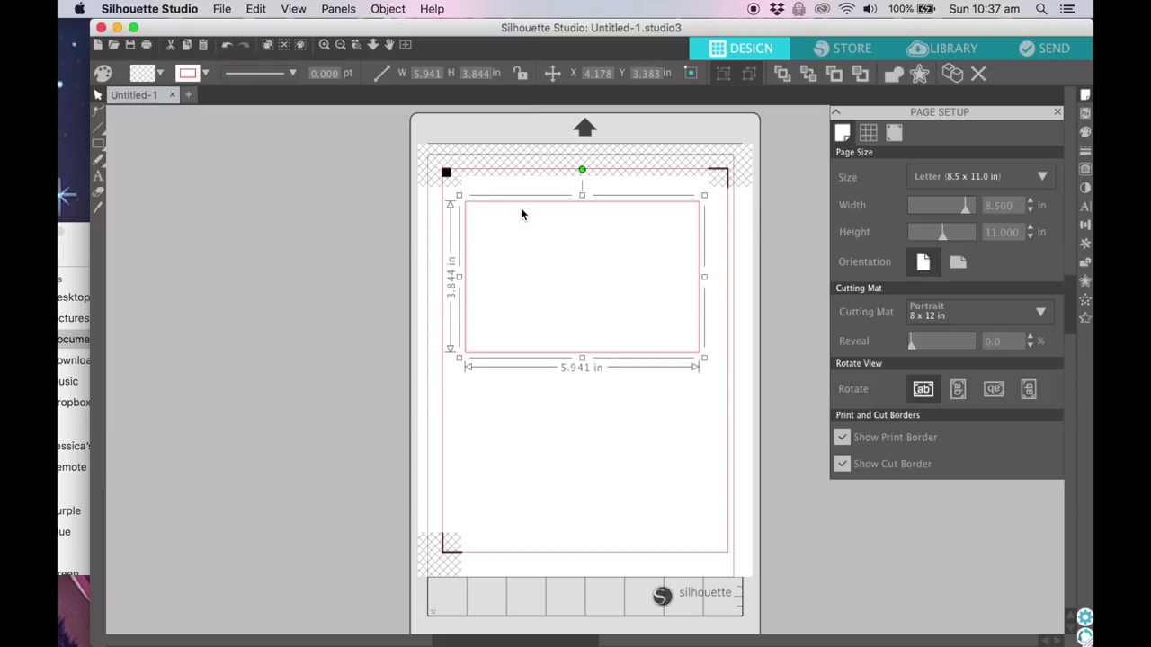
Step: Duplicate the rectangle directly below itself and delete the copy
key(super+Down)
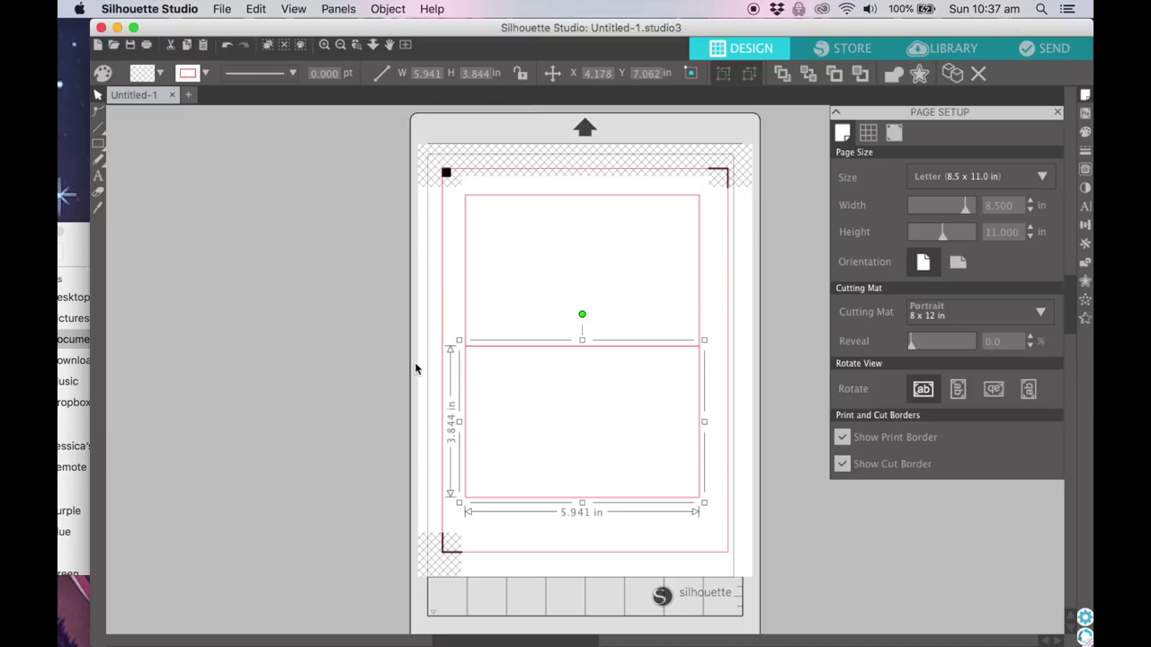
key(Delete)
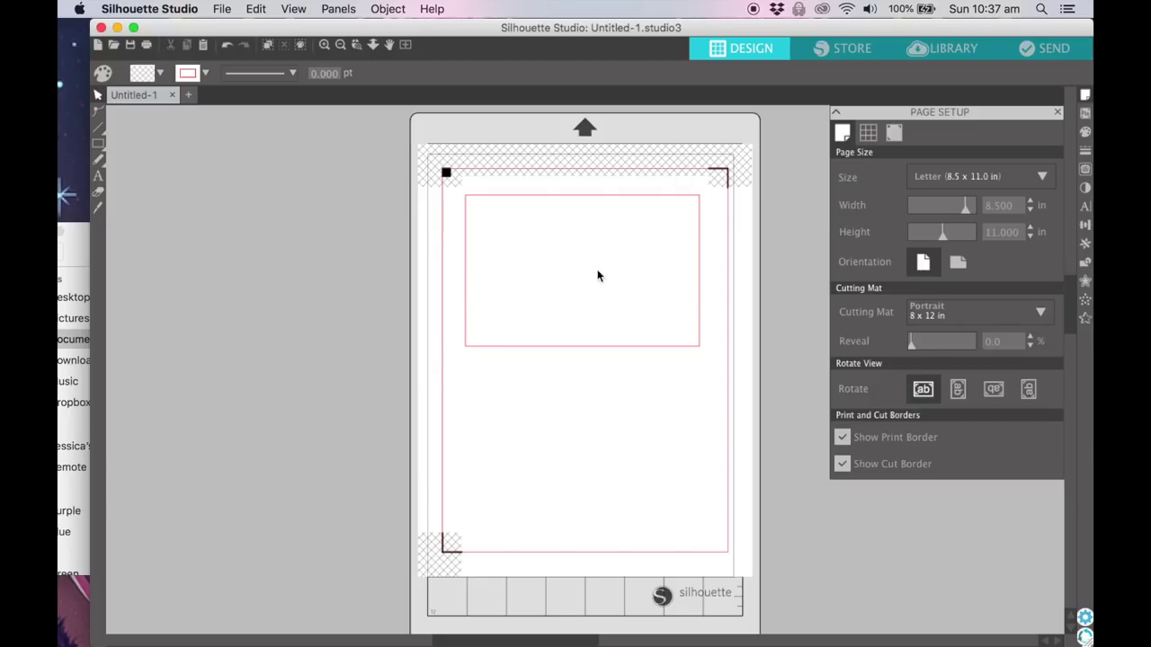
Step: Switch to Finder and place MakerDoerMama_Halloween.png from the Digitals folder onto the Silhouette Studio canvas
drag(80, 258, 122, 220)
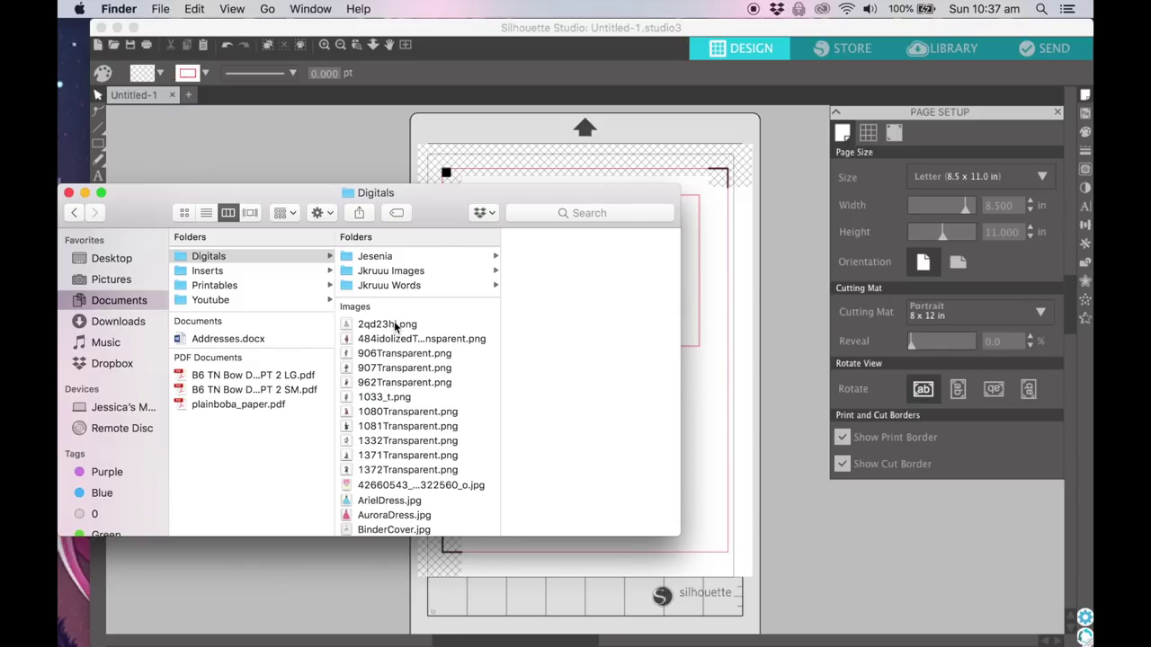
drag(411, 220, 412, 212)
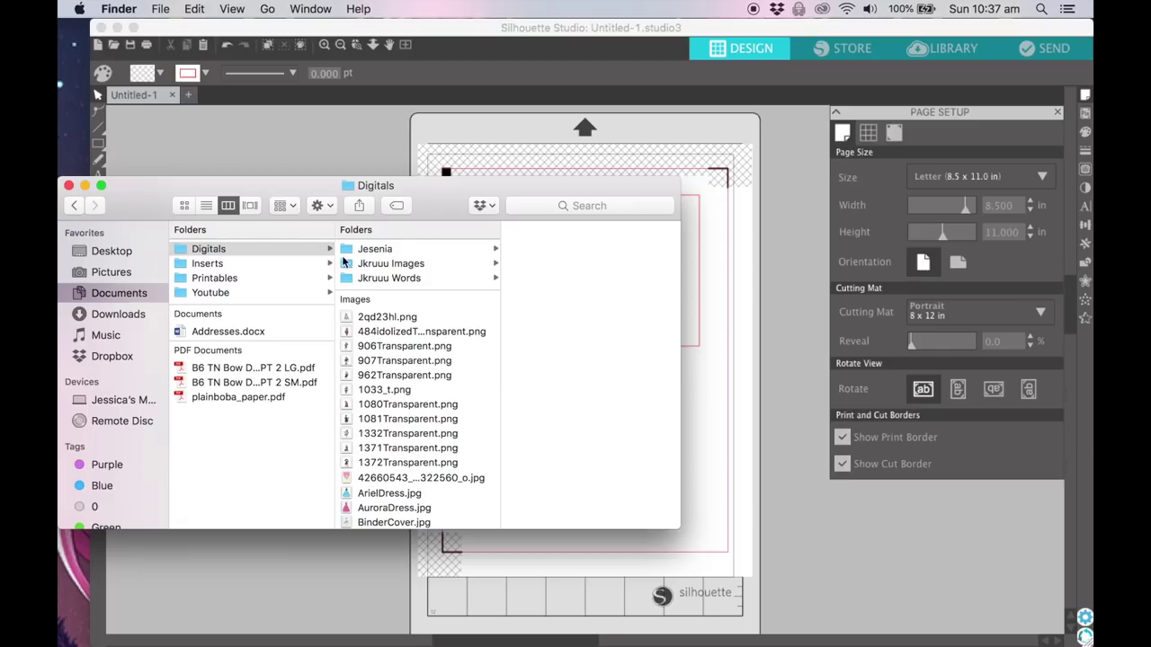
scroll(395, 431, down, 10)
click(387, 455)
click(439, 413)
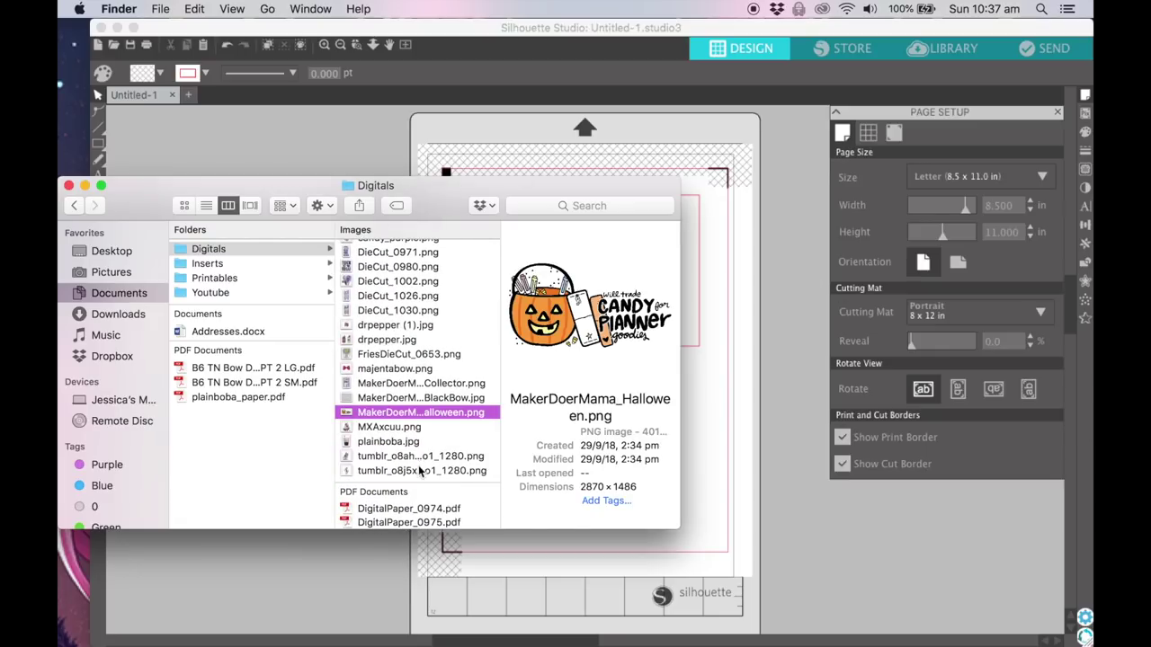
click(400, 442)
key(Up)
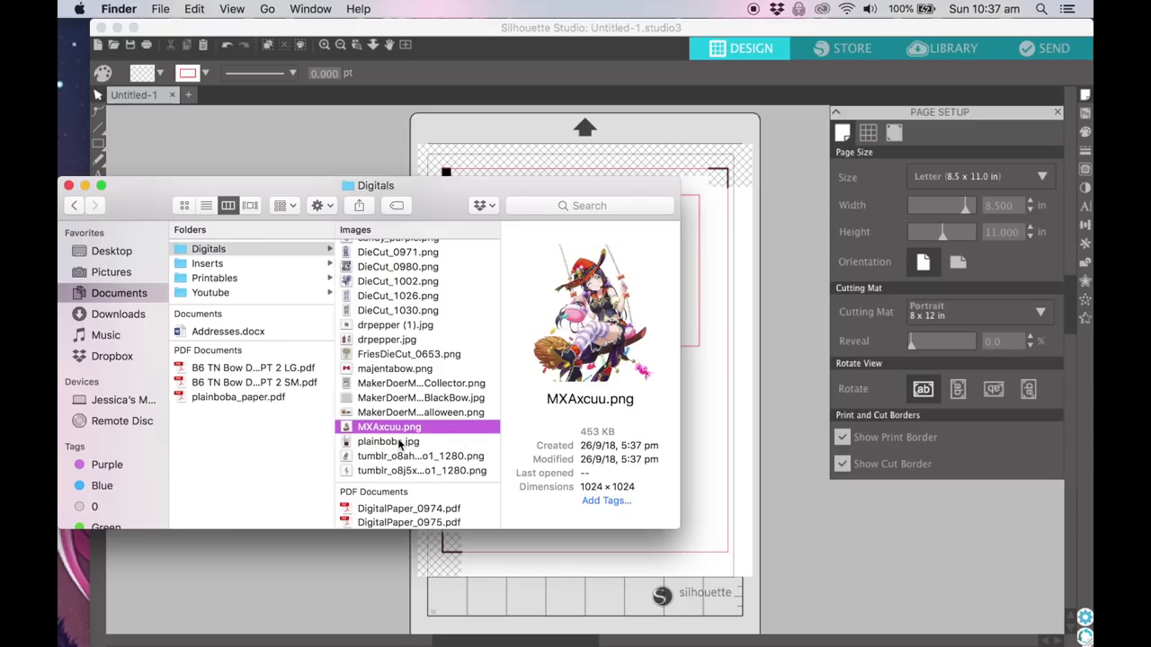
key(Up)
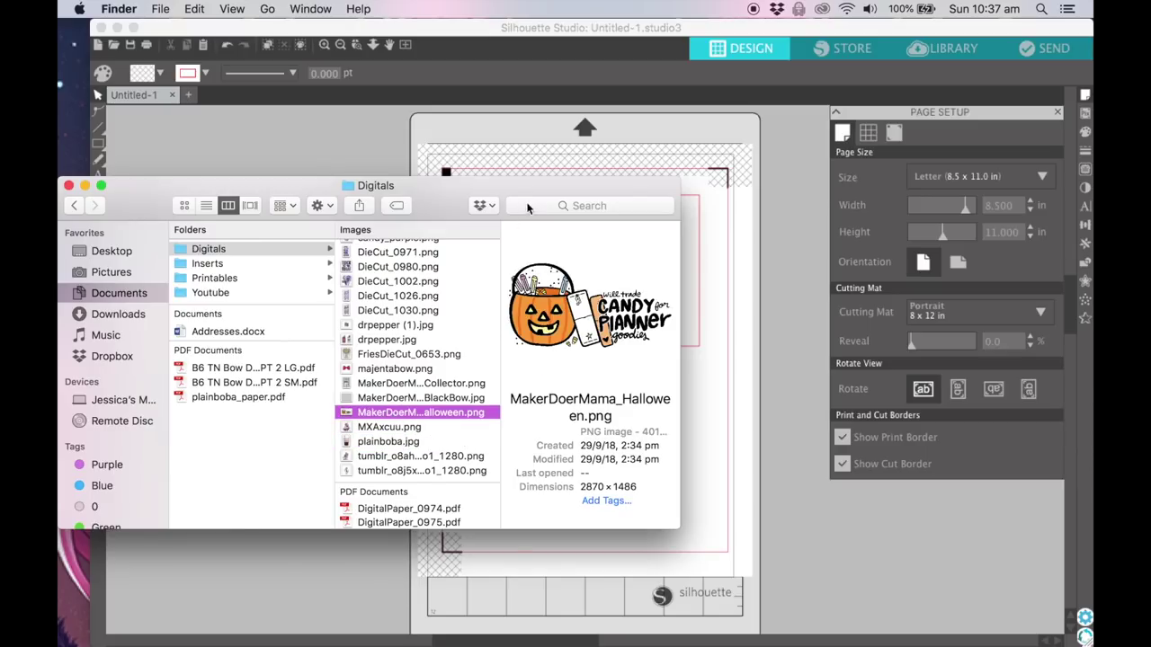
drag(450, 411, 401, 485)
click(760, 334)
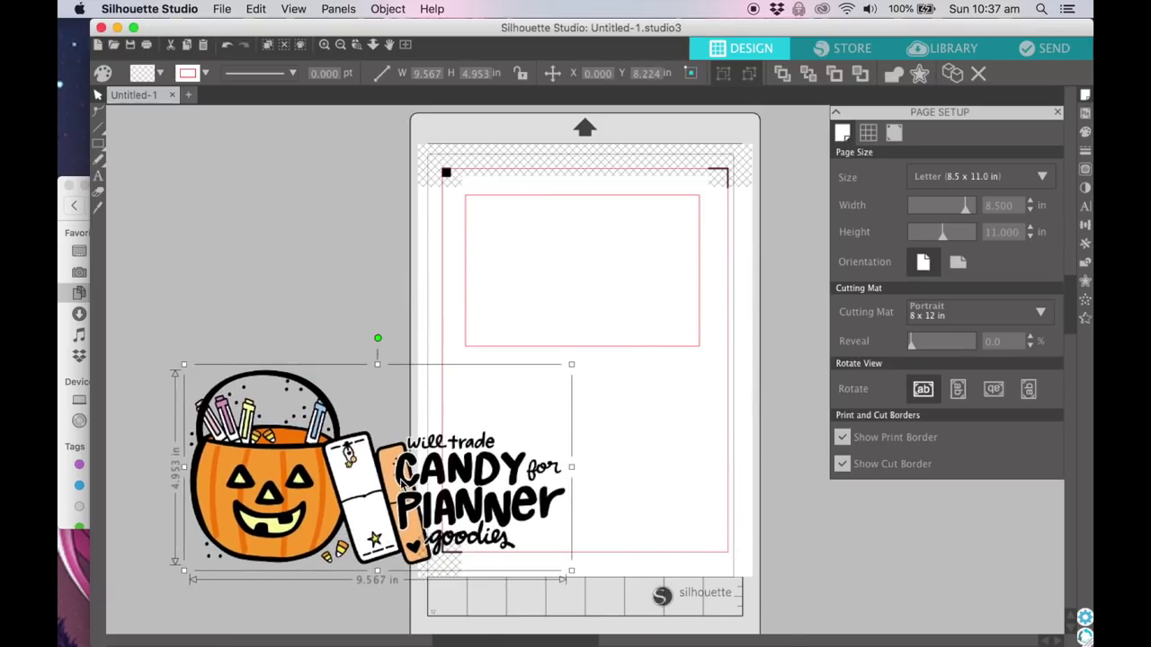
Step: Scale the Halloween image down to about 5.88 × 3.04 in and move it clear of the page
scroll(402, 485, left, 3)
scroll(402, 485, down, 1)
drag(495, 452, 469, 441)
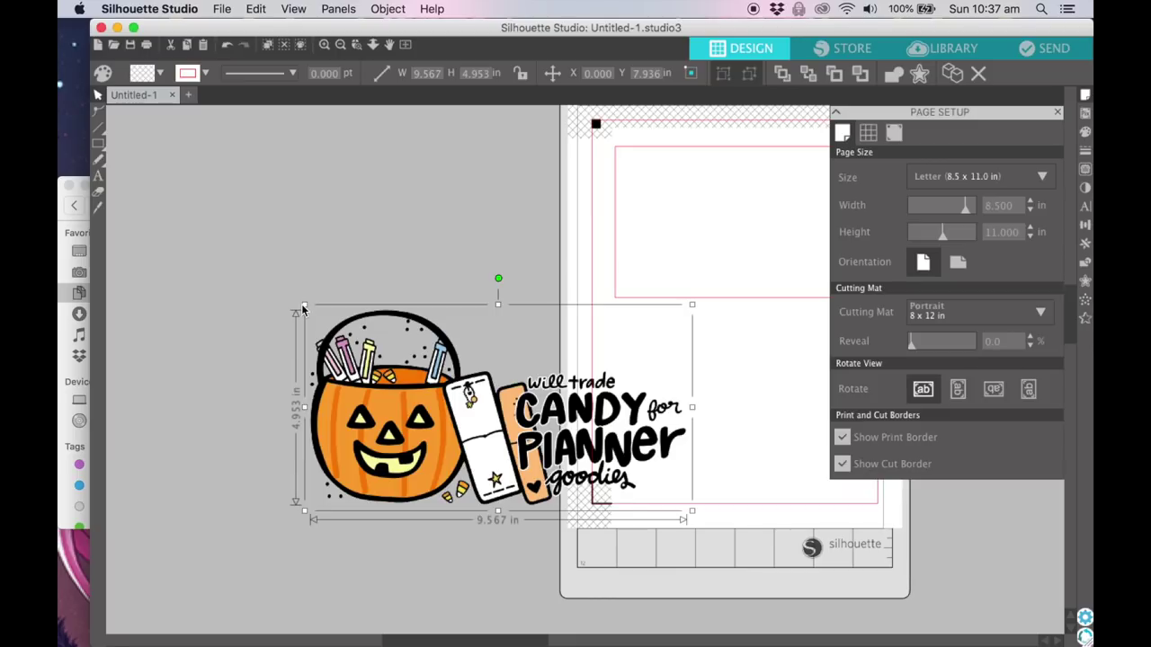
drag(307, 309, 456, 382)
drag(533, 421, 329, 332)
click(308, 448)
scroll(308, 449, left, 1)
scroll(307, 448, left, 3)
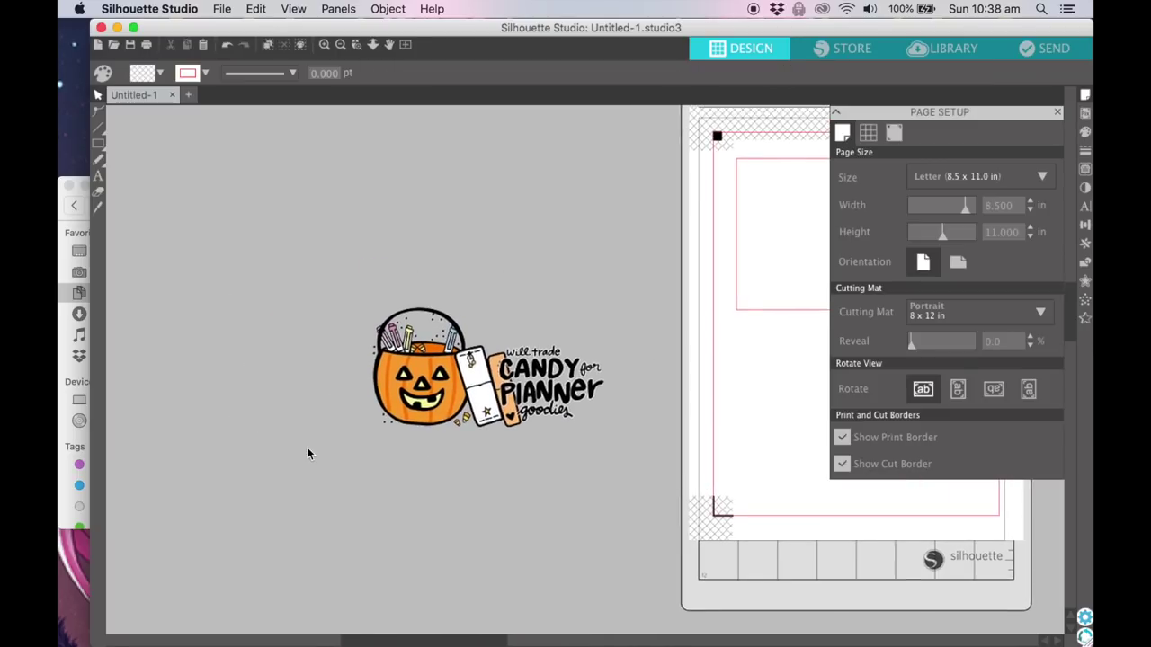
Step: Trace and detach the Halloween artwork at 100% threshold, using a trace area of about 7.75 × 4.58 in around it
click(434, 403)
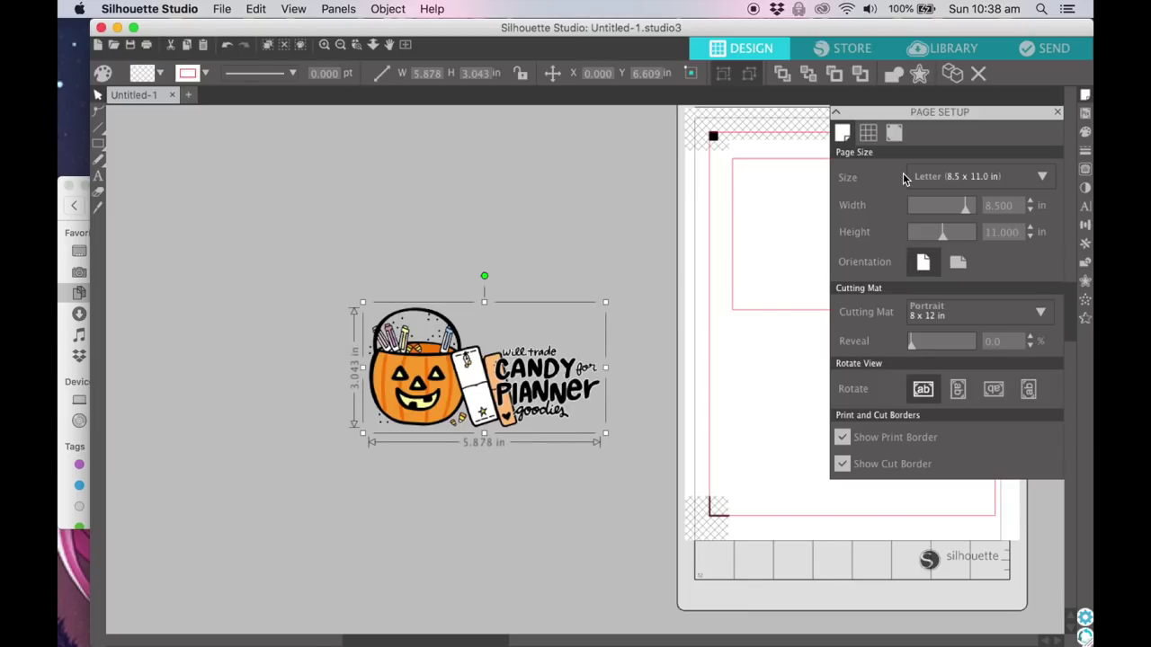
scroll(659, 333, up, 3)
scroll(659, 333, right, 4)
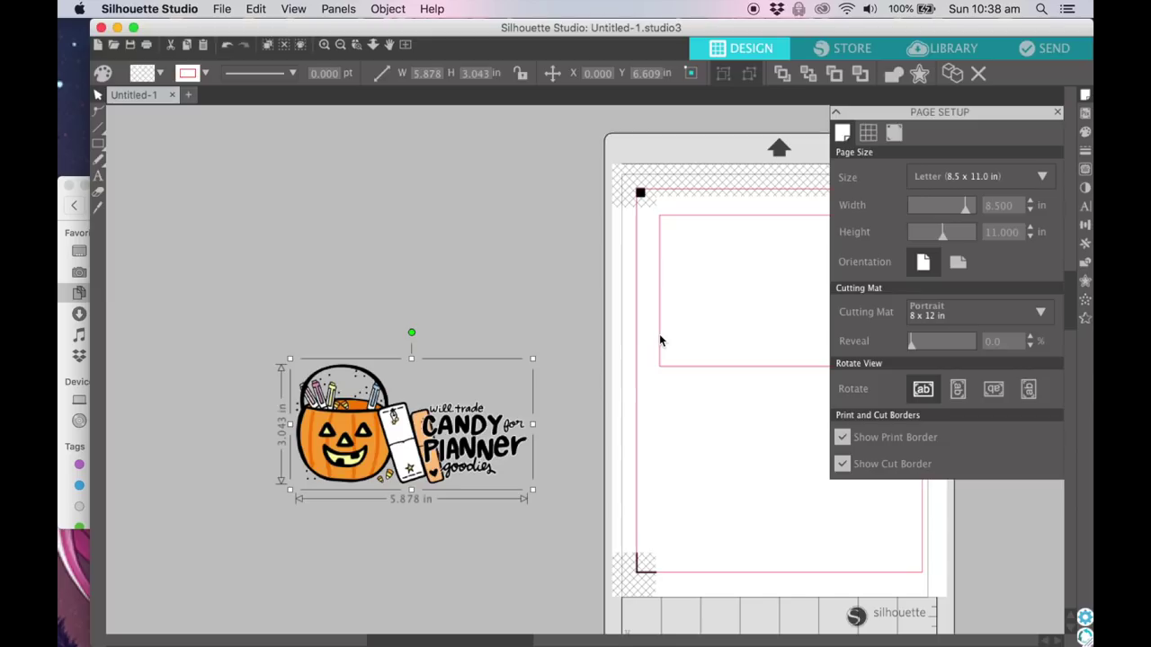
click(1085, 171)
click(941, 159)
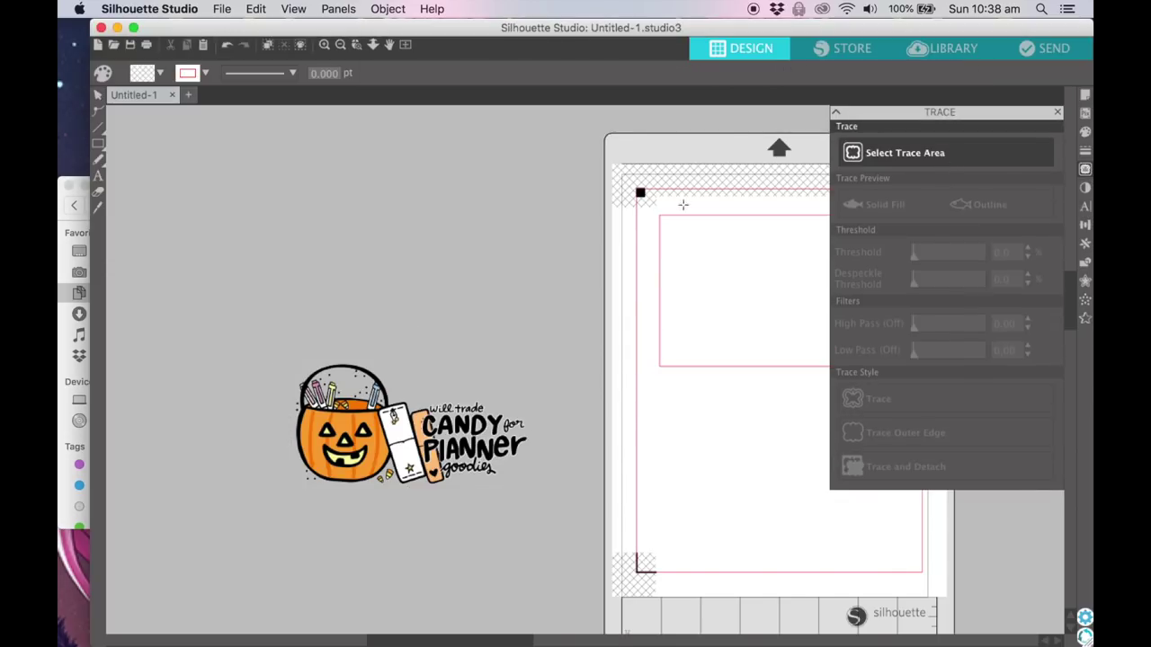
mouse_move(252, 334)
mouse_down()
mouse_move(470, 475)
mouse_move(559, 514)
mouse_up()
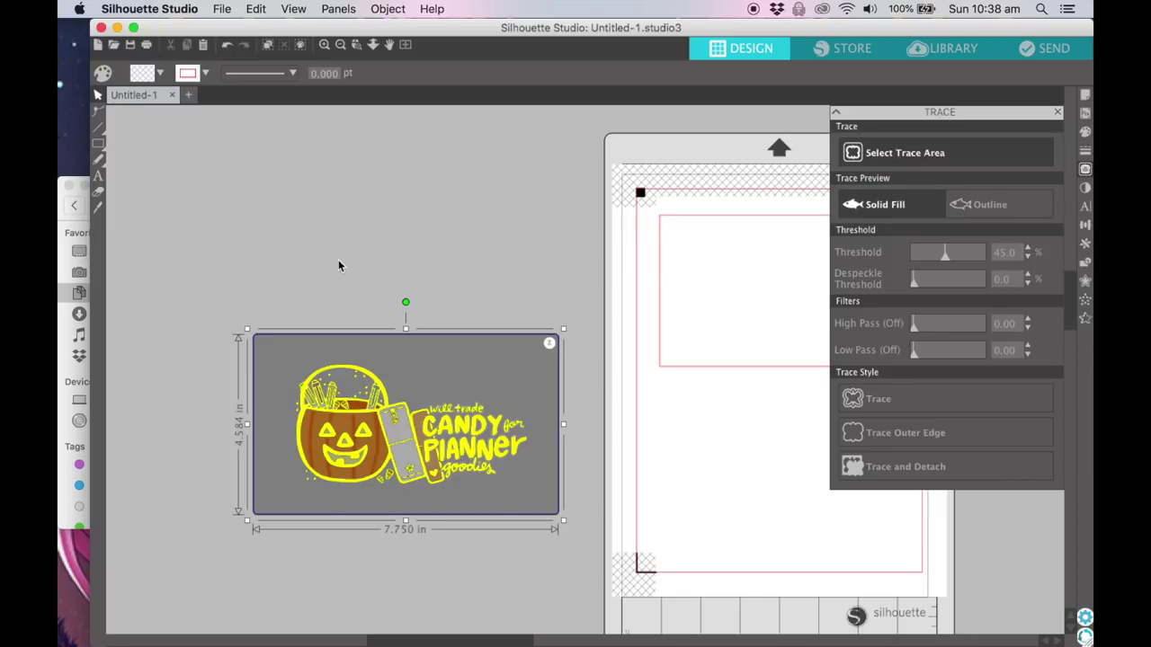
drag(964, 253, 984, 252)
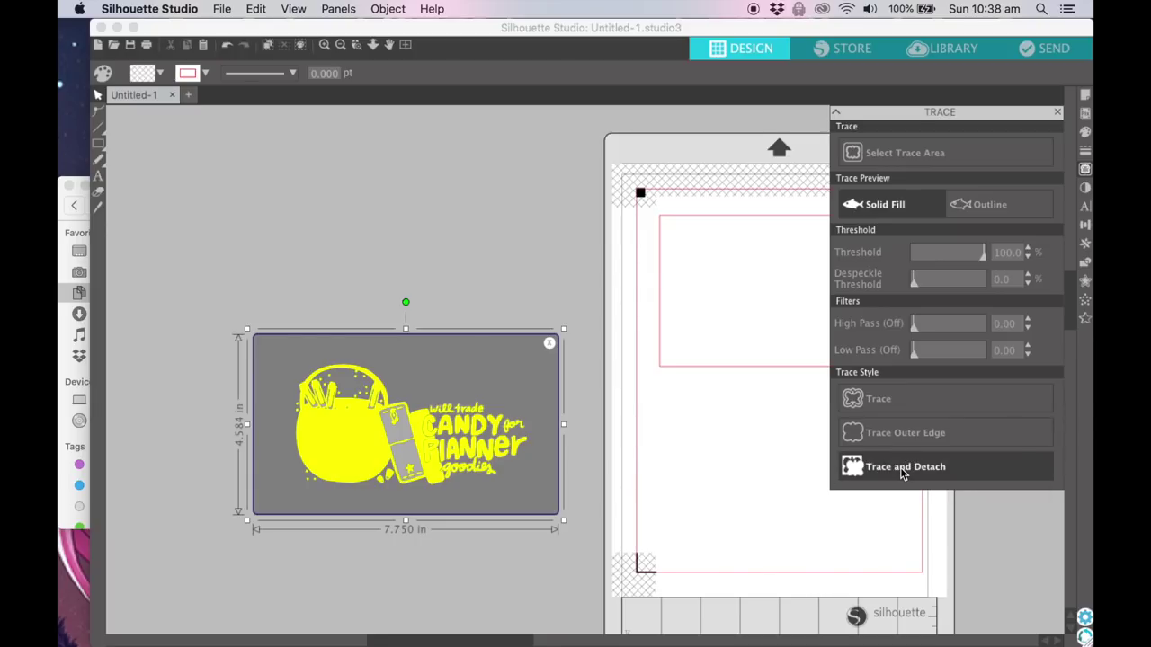
click(903, 473)
click(483, 352)
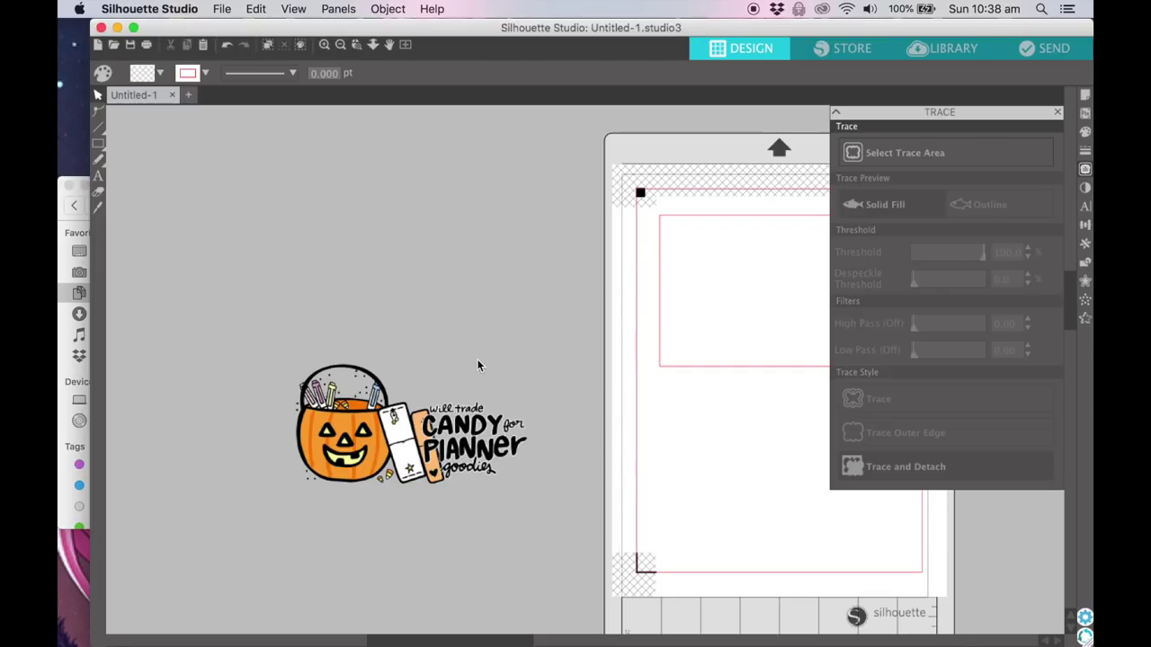
Step: Select the detached pieces over the Halloween artwork and delete them
click(450, 372)
key(Delete)
mouse_move(251, 313)
mouse_down()
mouse_move(409, 503)
mouse_move(530, 537)
mouse_up()
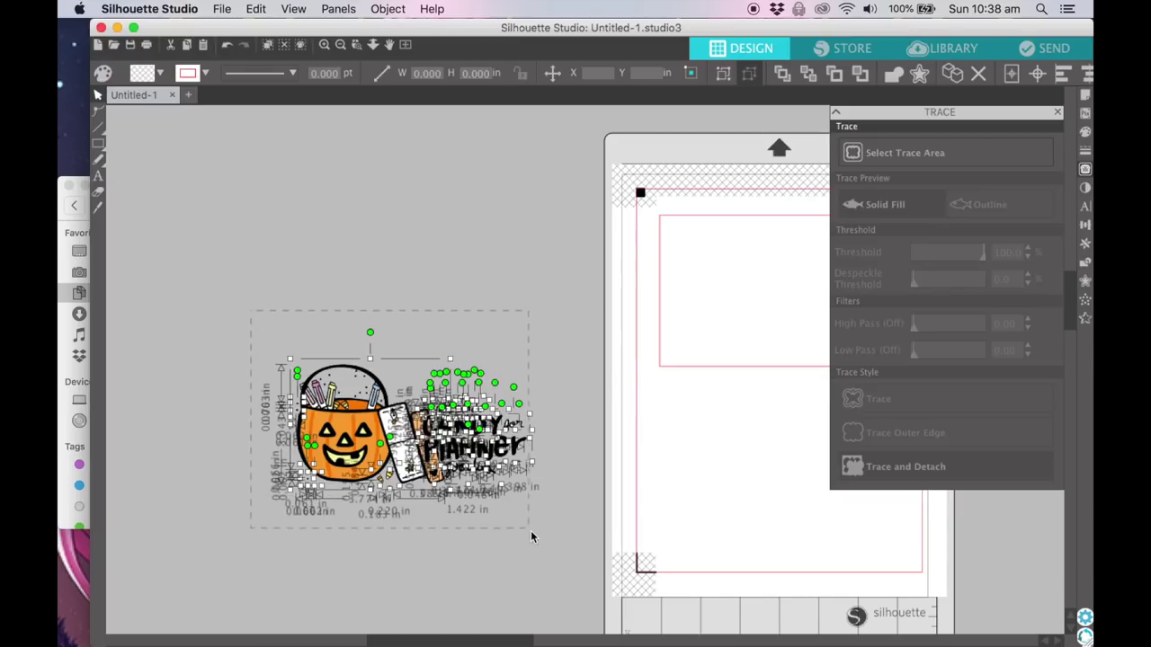
key(Delete)
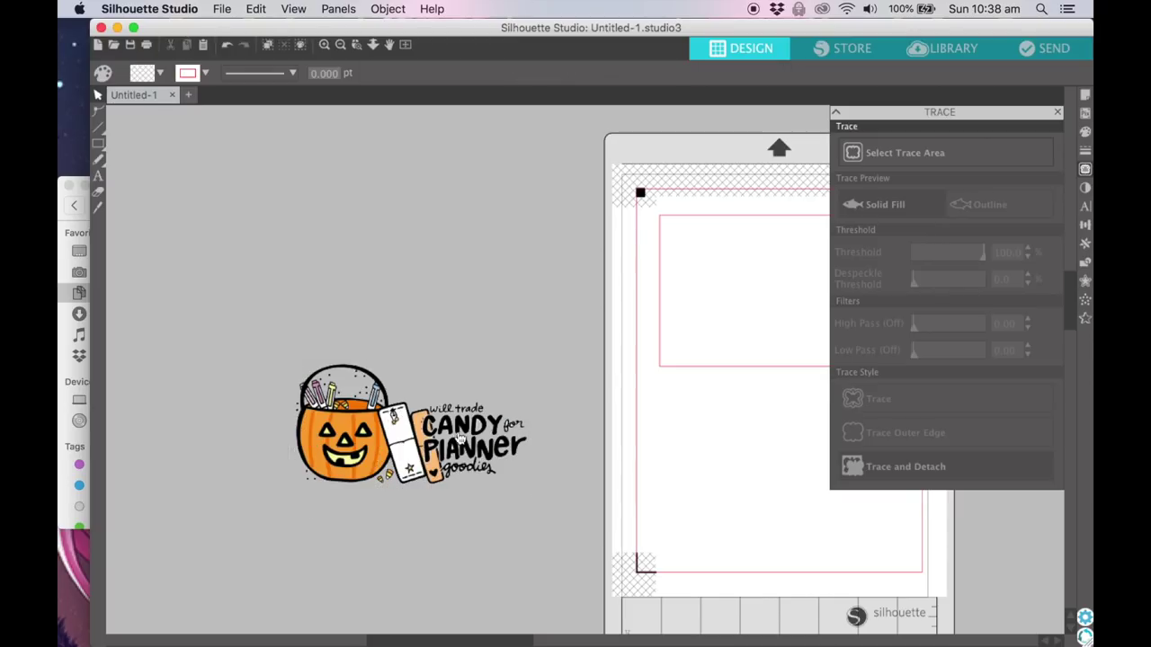
Step: Select all the traced pieces of the Halloween artwork and group them
mouse_move(569, 537)
mouse_down()
mouse_move(280, 421)
mouse_move(298, 350)
mouse_move(245, 322)
mouse_up()
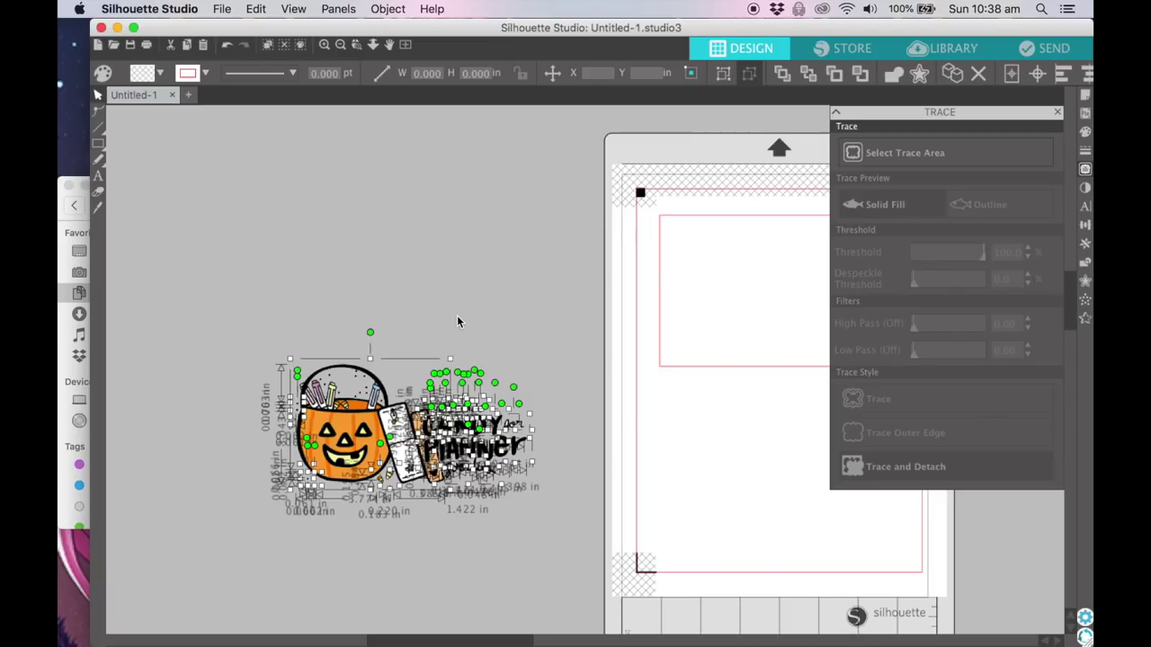
click(324, 335)
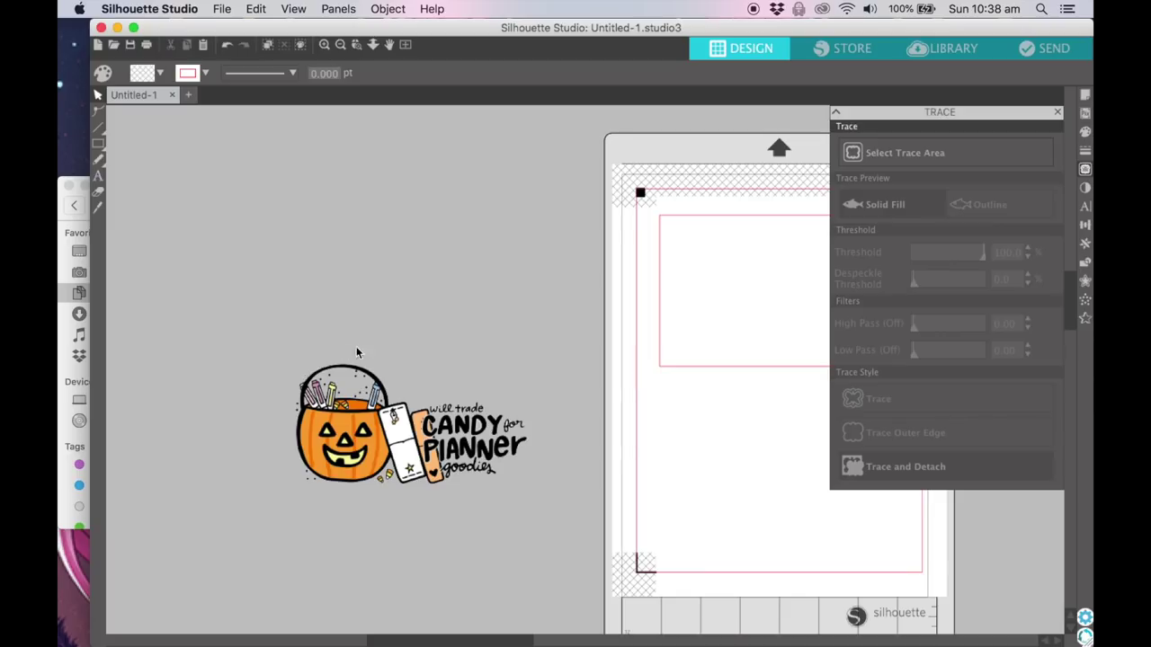
drag(580, 509, 262, 311)
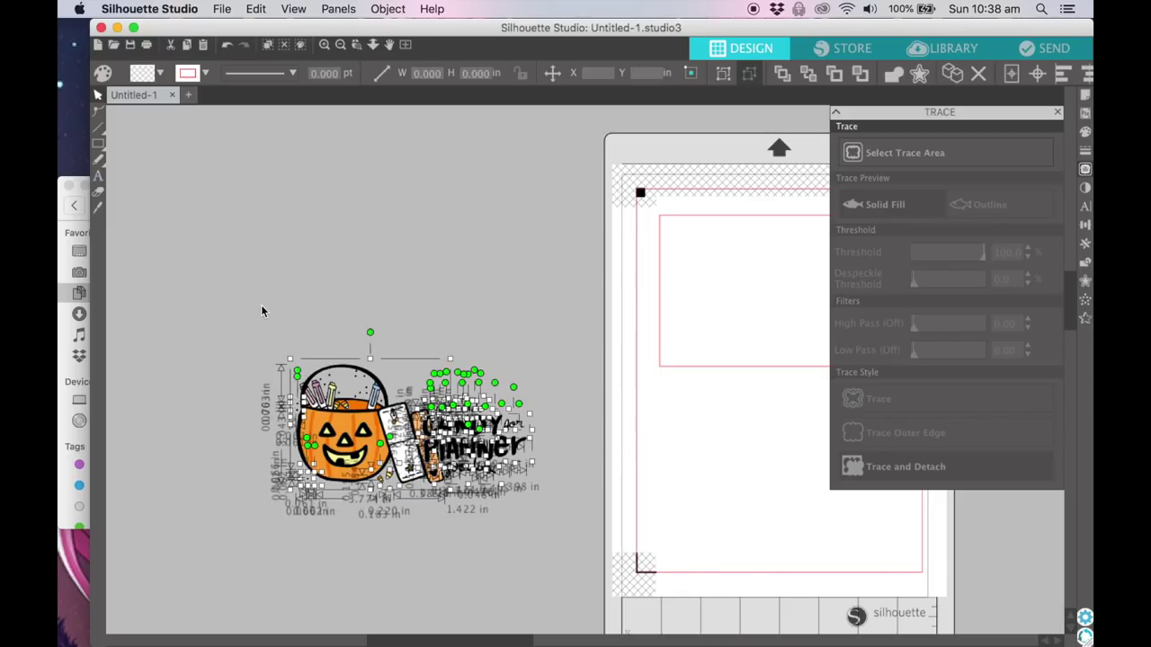
click(722, 79)
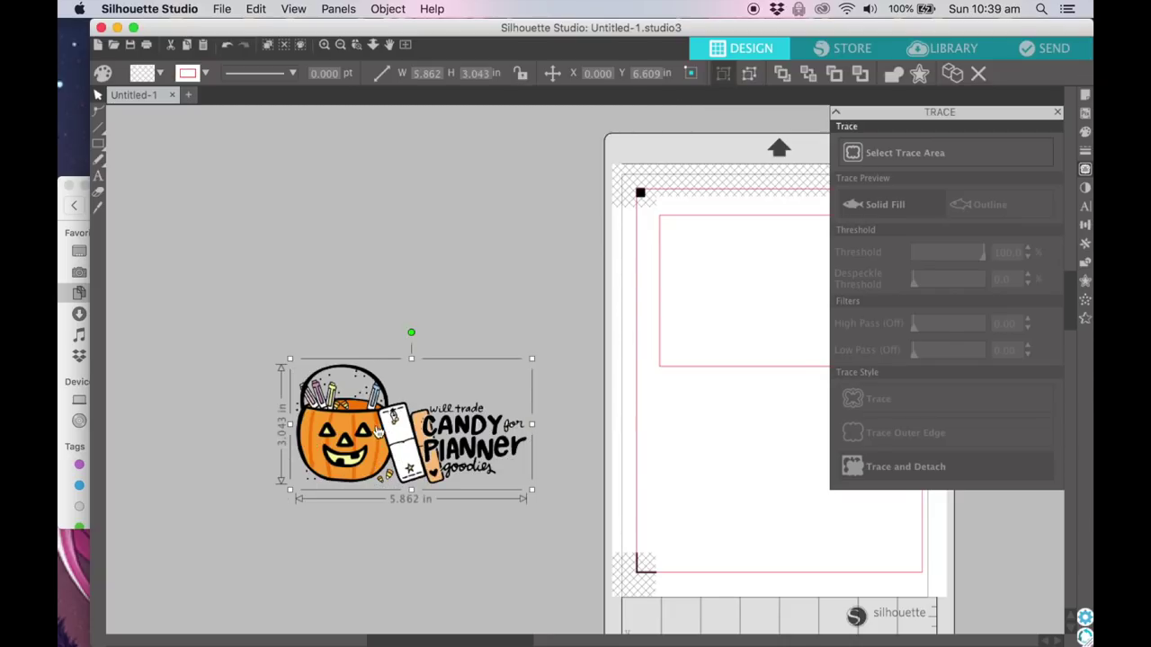
Step: Move the grouped artwork onto the page over the rectangle and scale it down to about 3.11 × 1.62 in
drag(375, 438, 661, 303)
scroll(657, 303, right, 5)
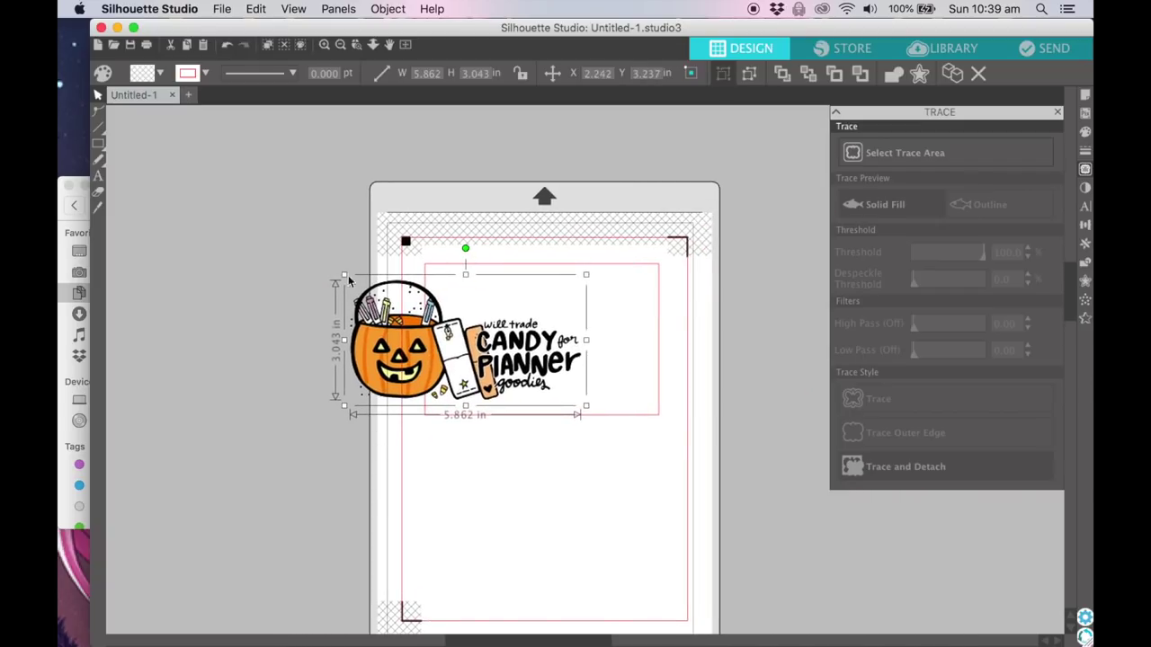
drag(344, 275, 453, 330)
drag(498, 376, 461, 342)
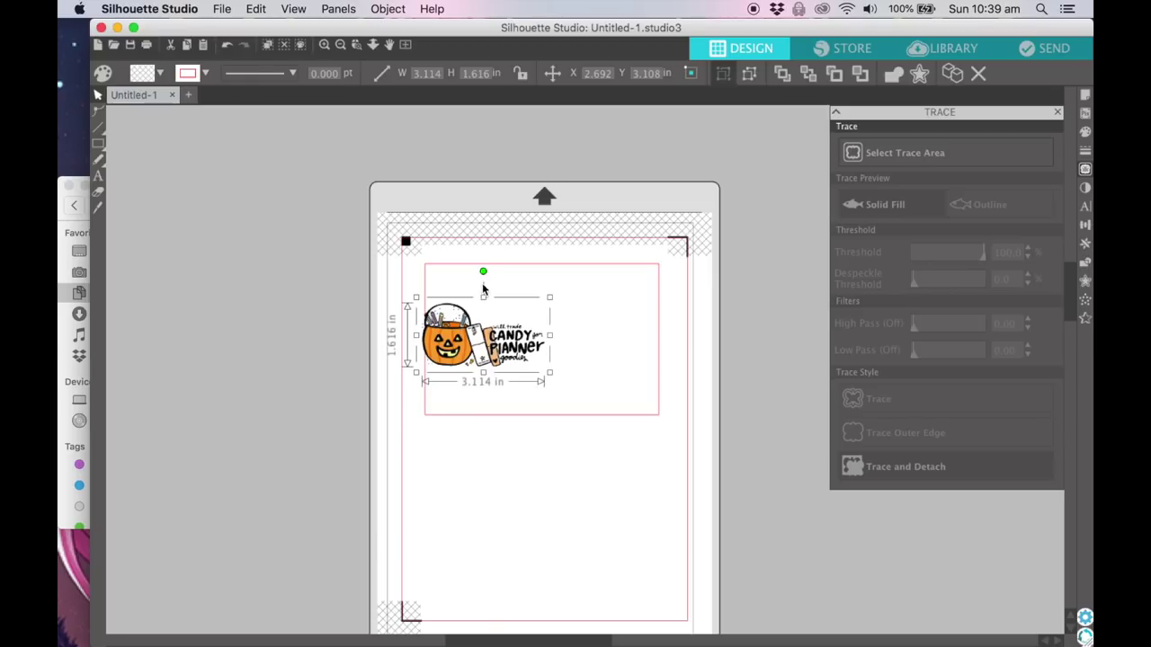
Step: Try the artwork rotated inside the rectangle, resize it to about 3.18 × 1.65 in and place it upright just below the rectangle
drag(484, 274, 477, 346)
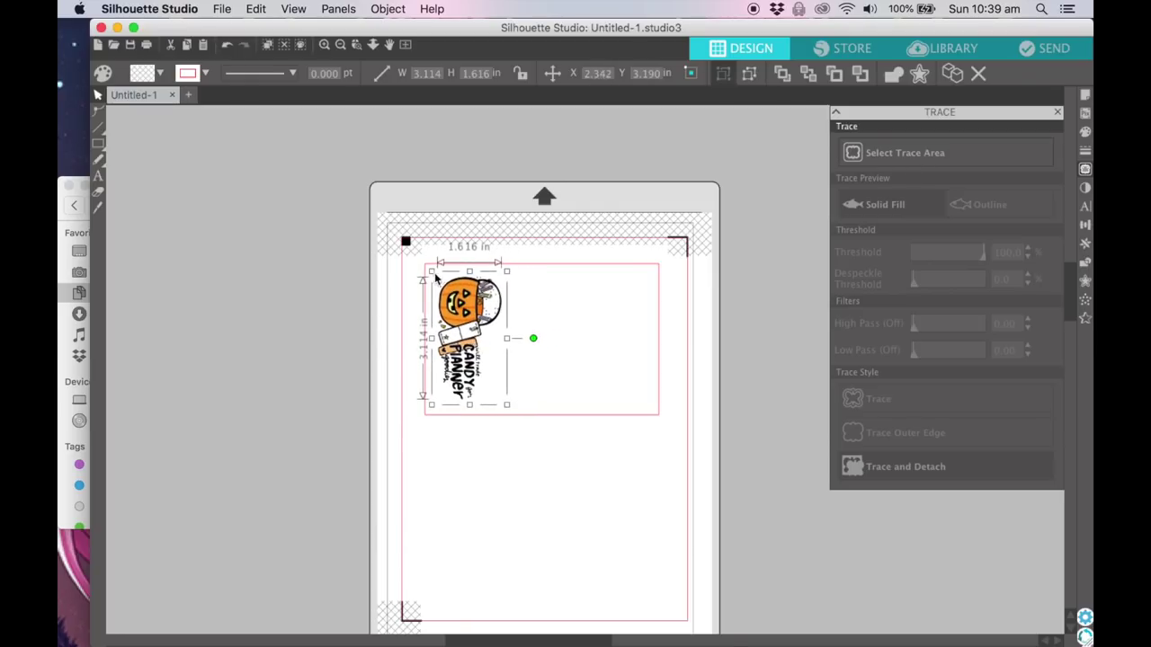
drag(434, 273, 548, 268)
drag(651, 335, 586, 236)
drag(572, 325, 480, 451)
click(374, 471)
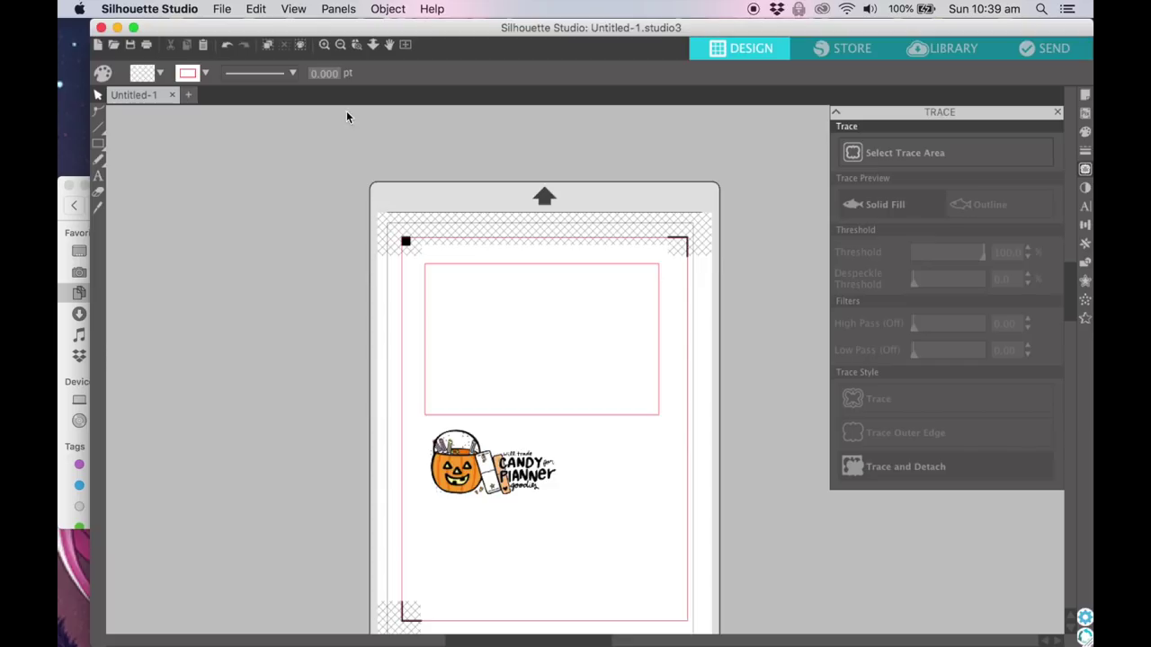
Step: Add a round-cornered offset outline to the Halloween artwork with a distance of 0.050 in
click(323, 45)
scroll(218, 364, down, 2)
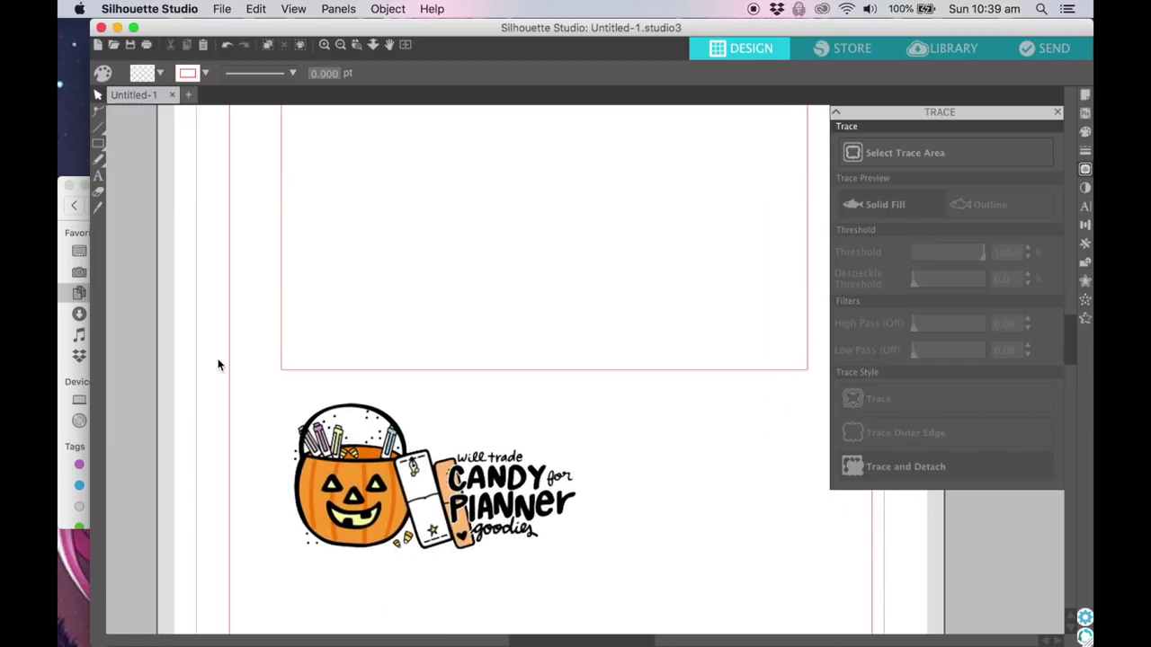
scroll(217, 364, down, 2)
click(323, 45)
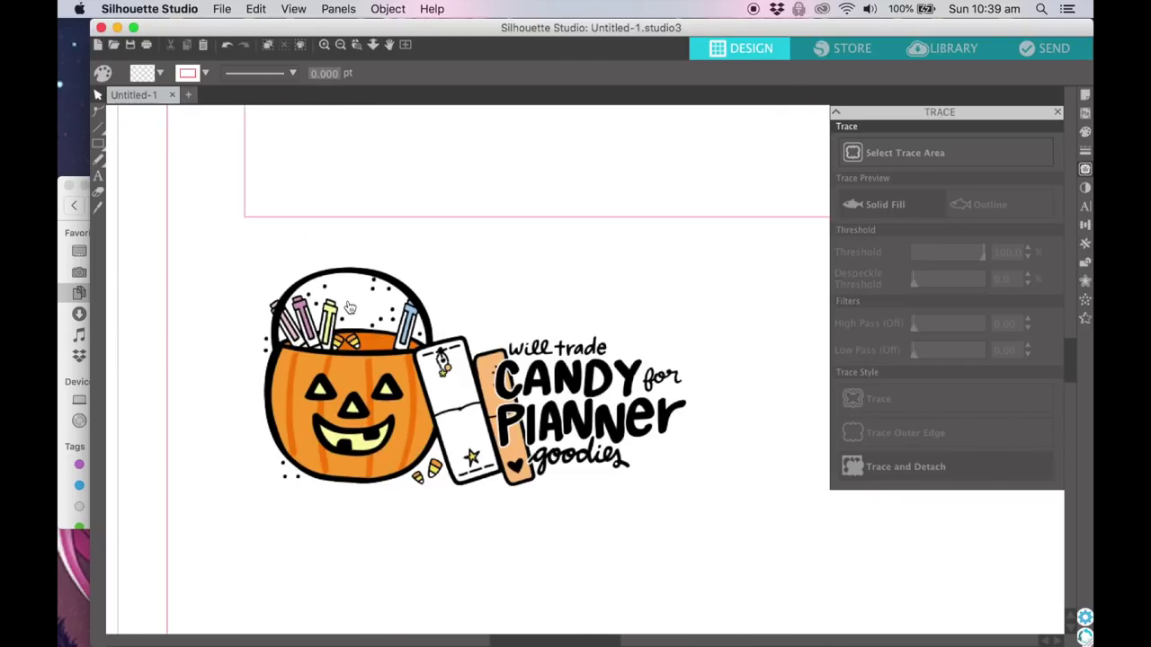
click(350, 308)
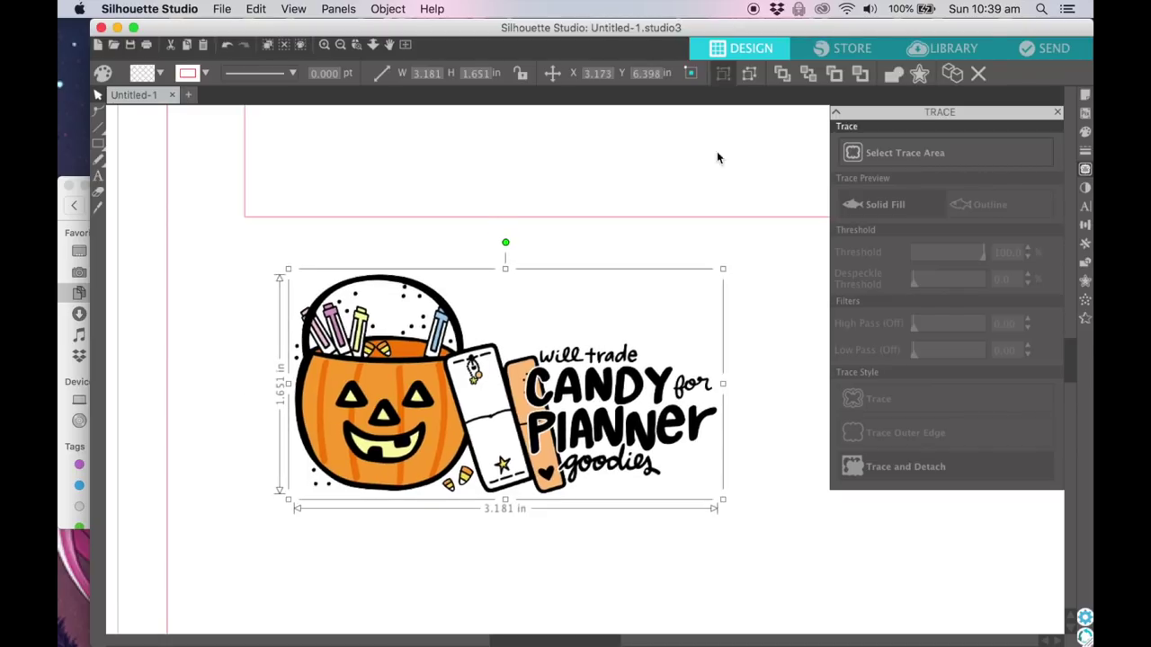
click(919, 76)
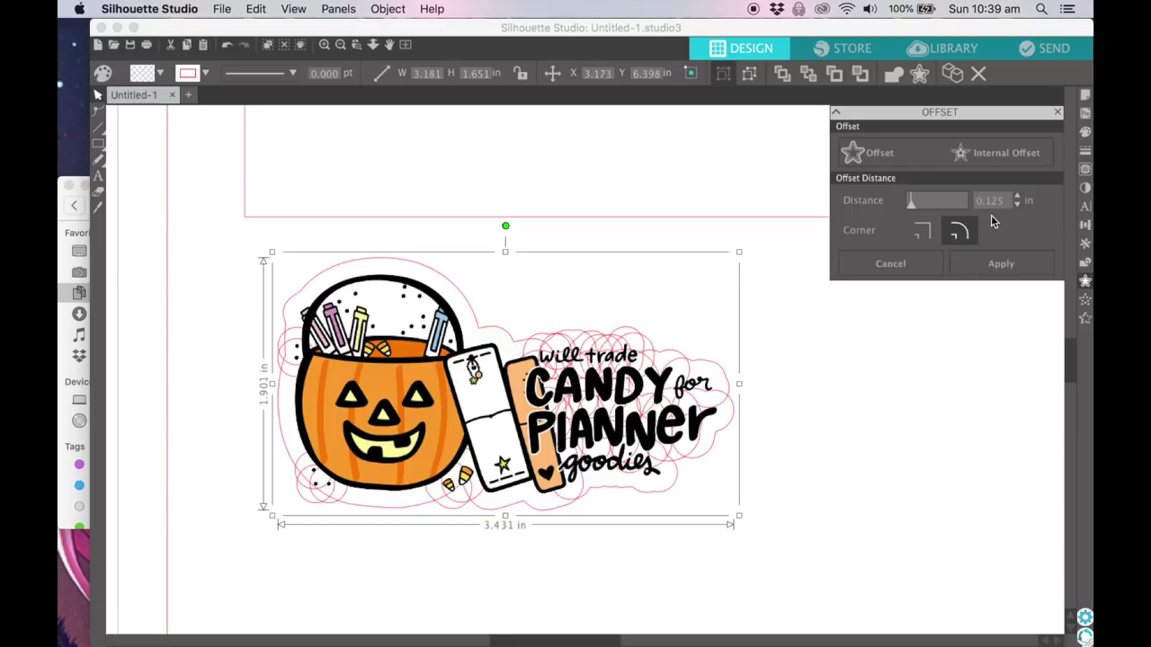
click(1017, 205)
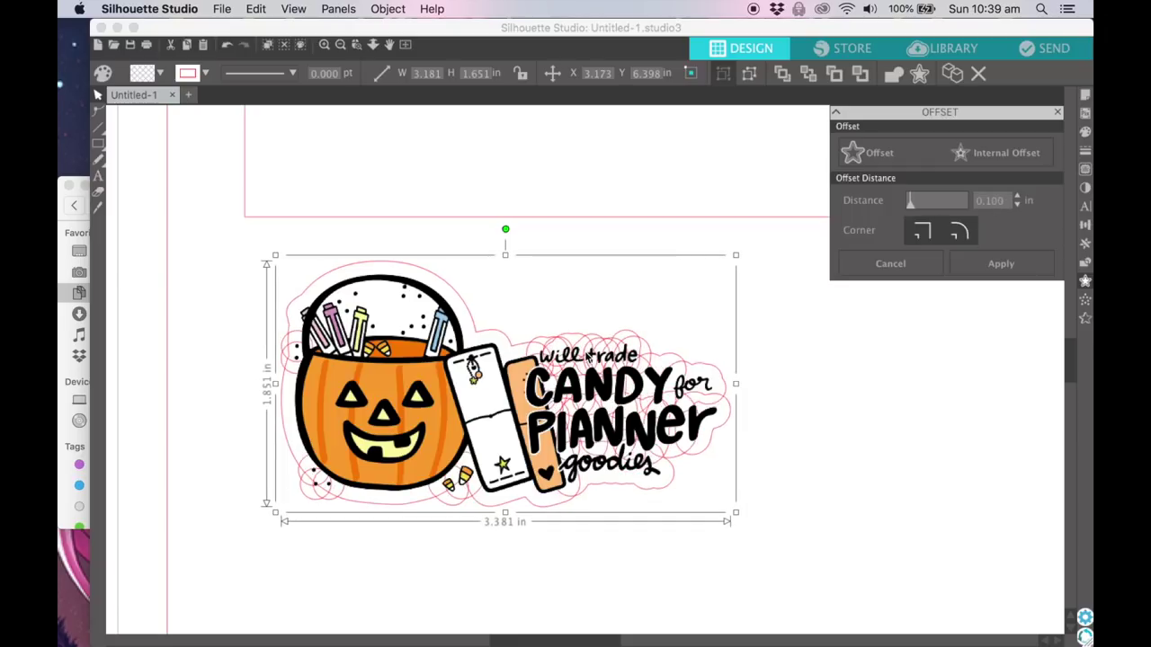
double_click(1017, 205)
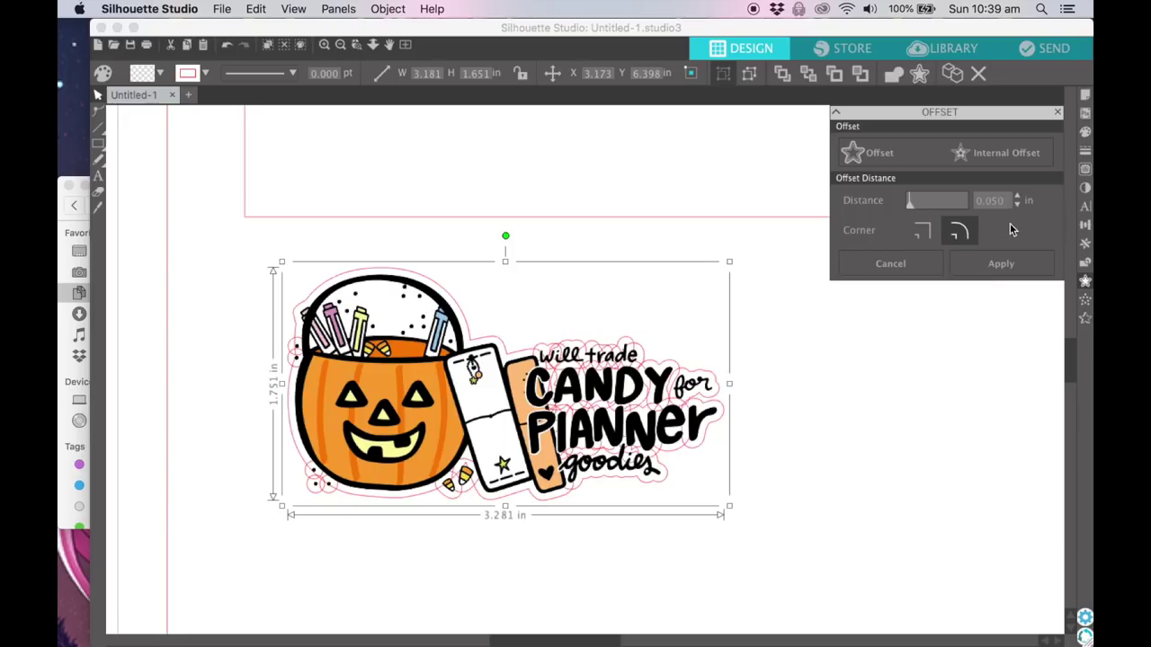
click(980, 269)
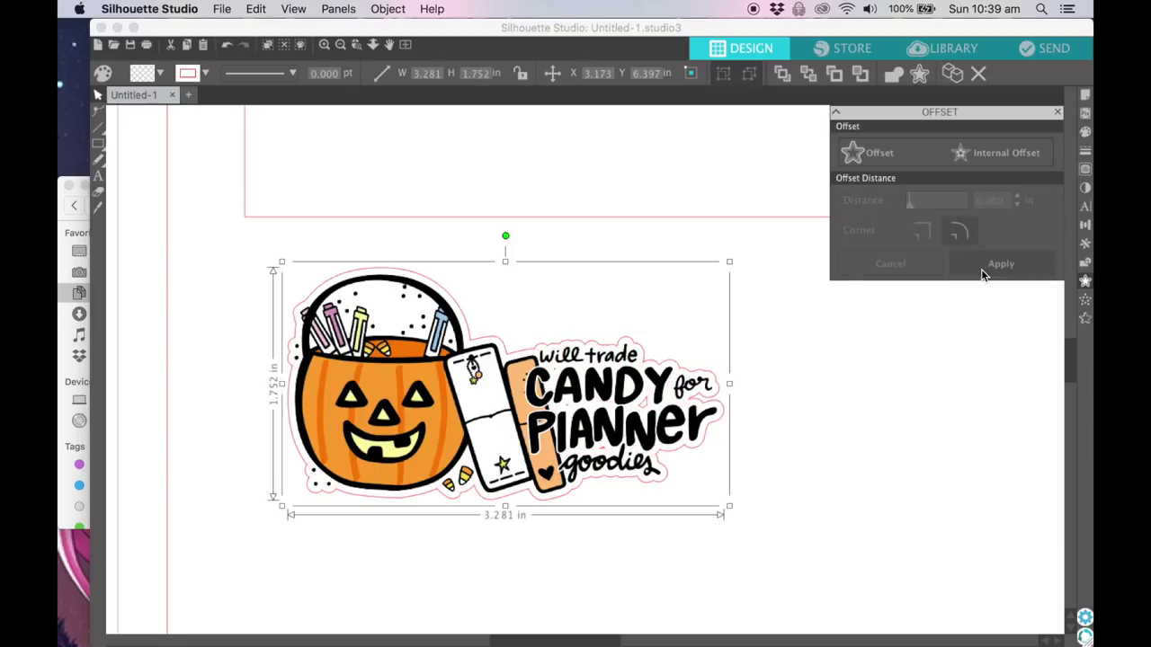
click(748, 400)
click(748, 400)
Step: Select the offset outline around the Halloween artwork
scroll(747, 400, down, 2)
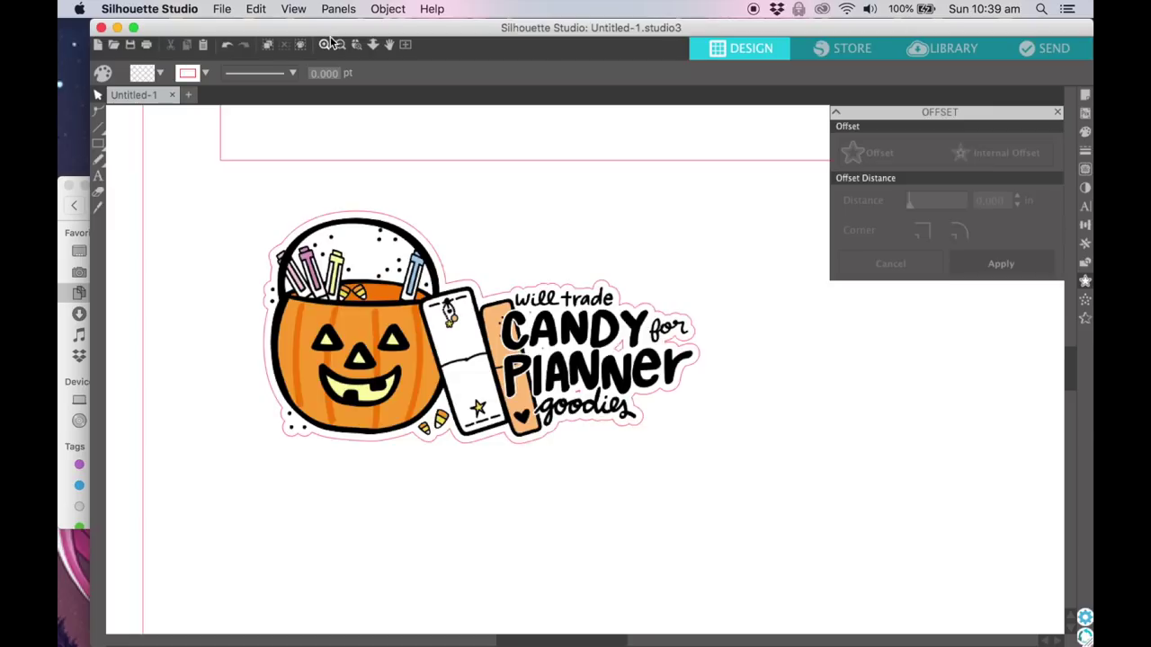
click(326, 43)
click(327, 43)
scroll(562, 336, right, 1)
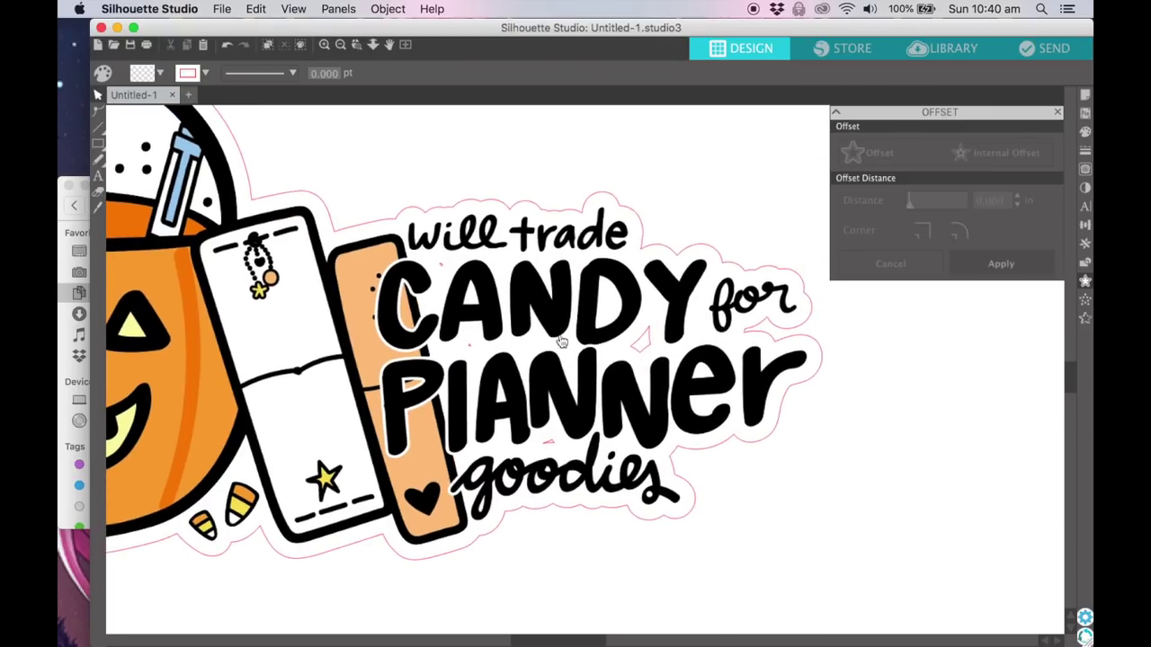
click(613, 200)
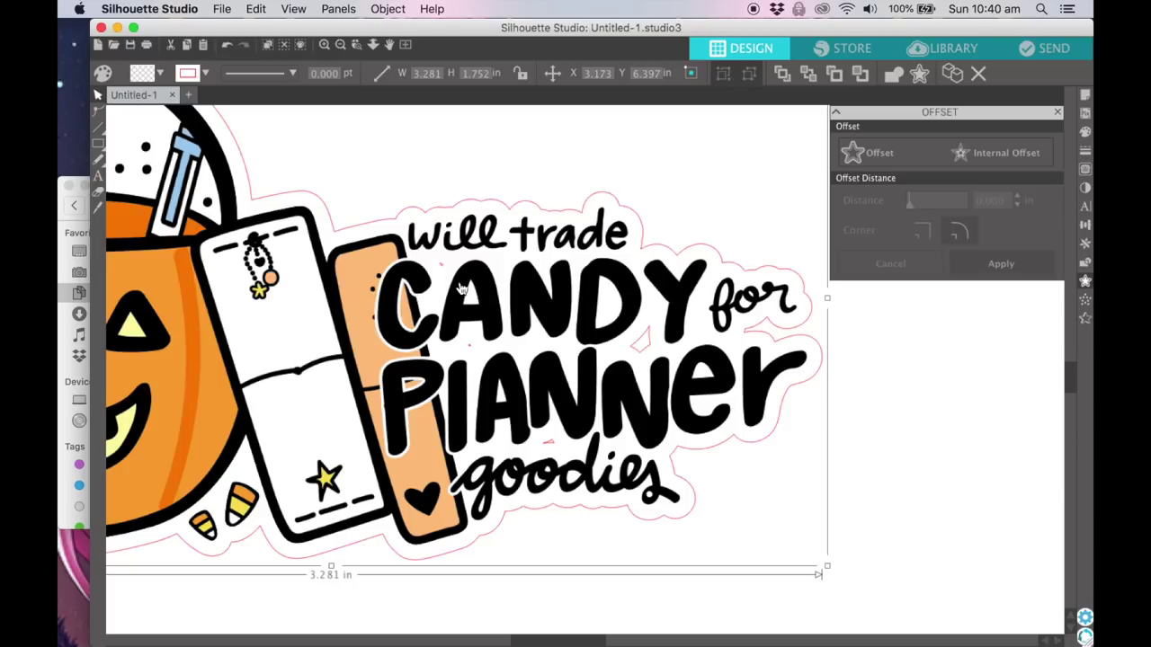
click(392, 9)
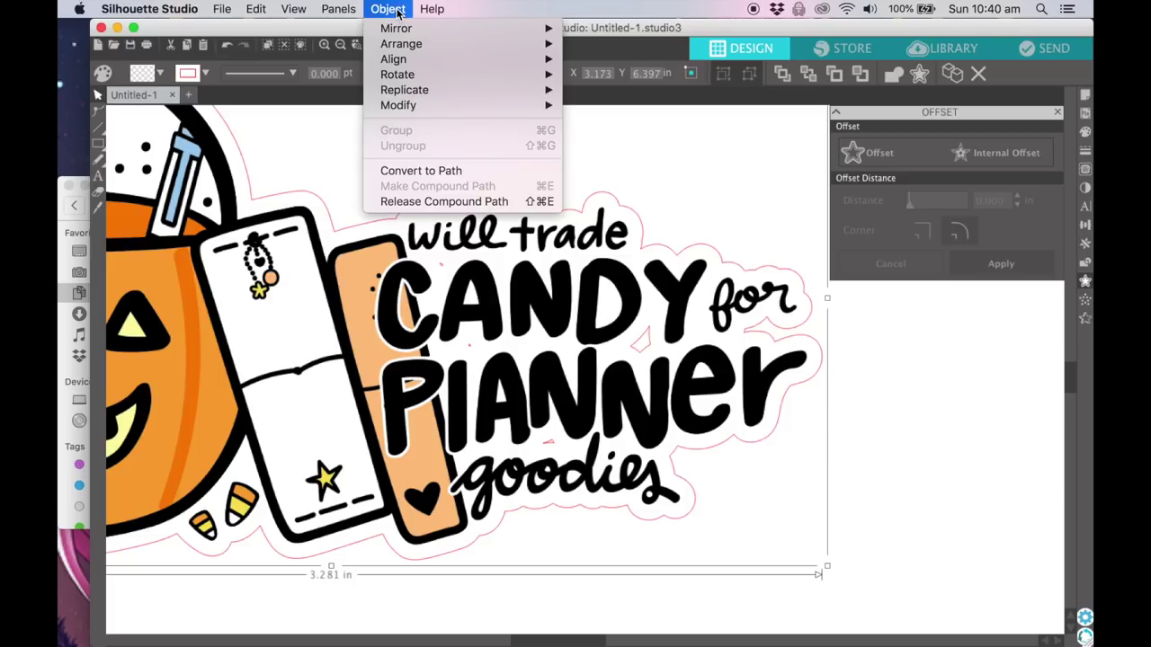
click(397, 13)
click(425, 210)
key(super+z)
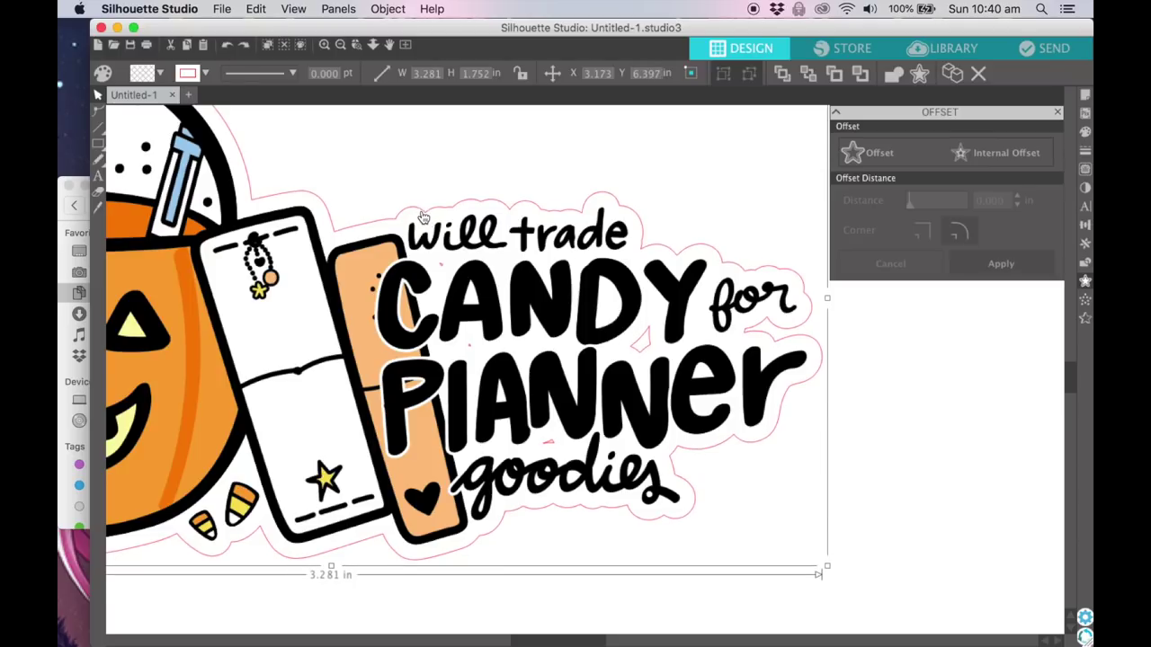
Step: Release the compound path of the offset outline and deselect its pieces
click(340, 9)
mouse_move(377, 12)
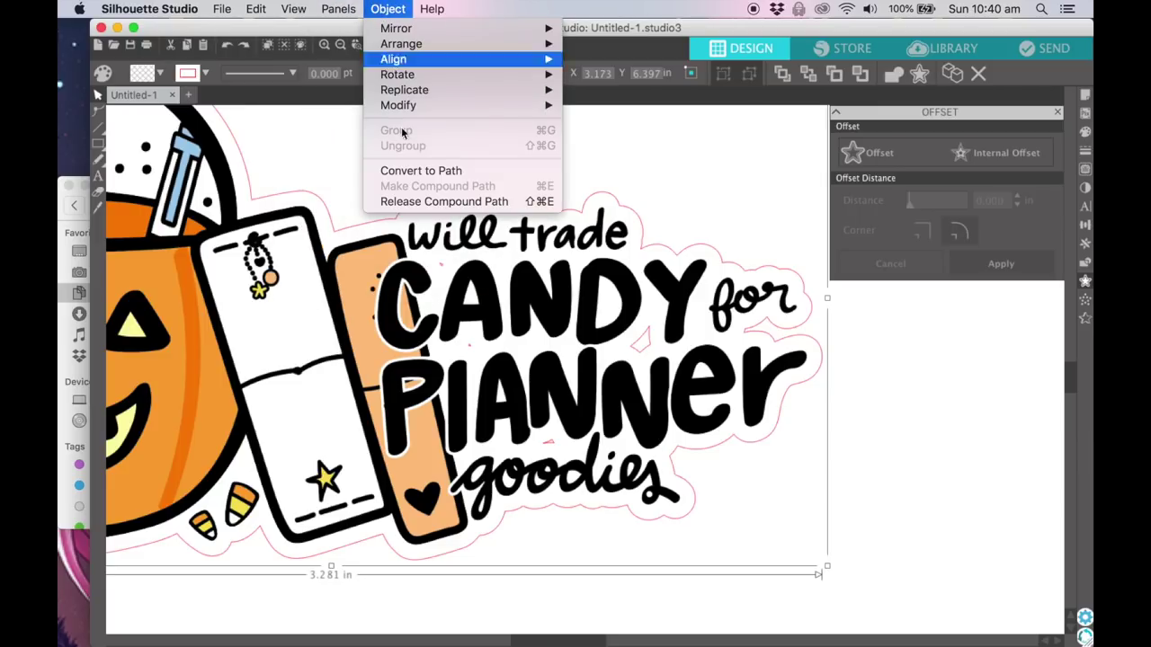
click(456, 202)
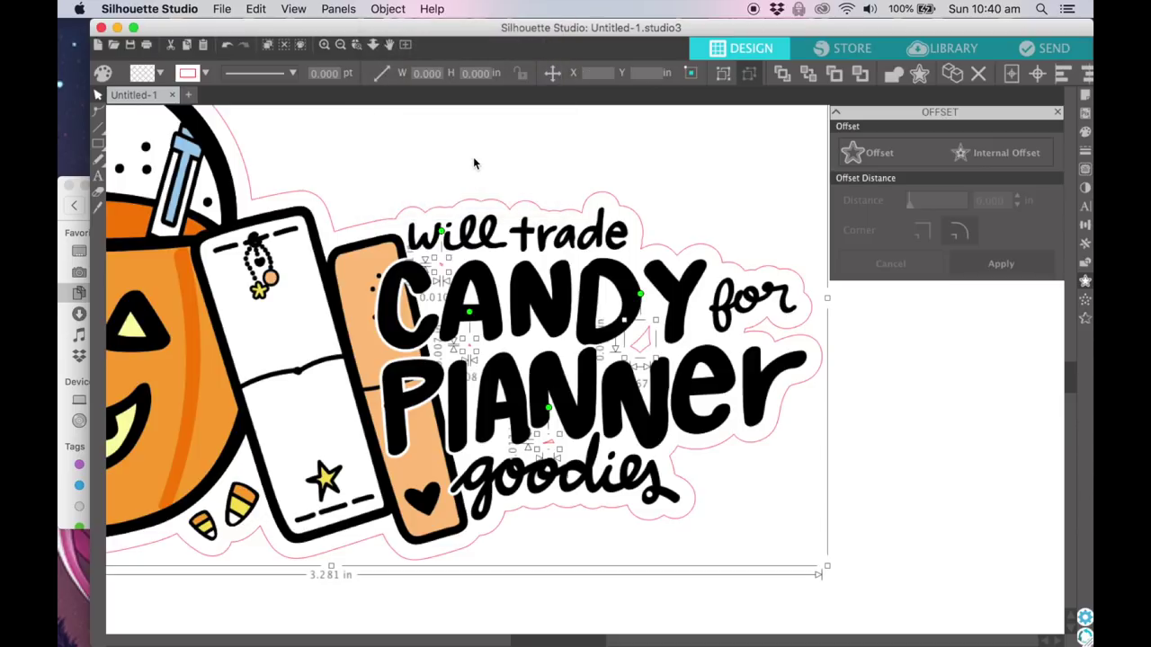
click(475, 163)
Step: Delete the four small leftover outline pieces between the letters of the artwork's text
click(441, 267)
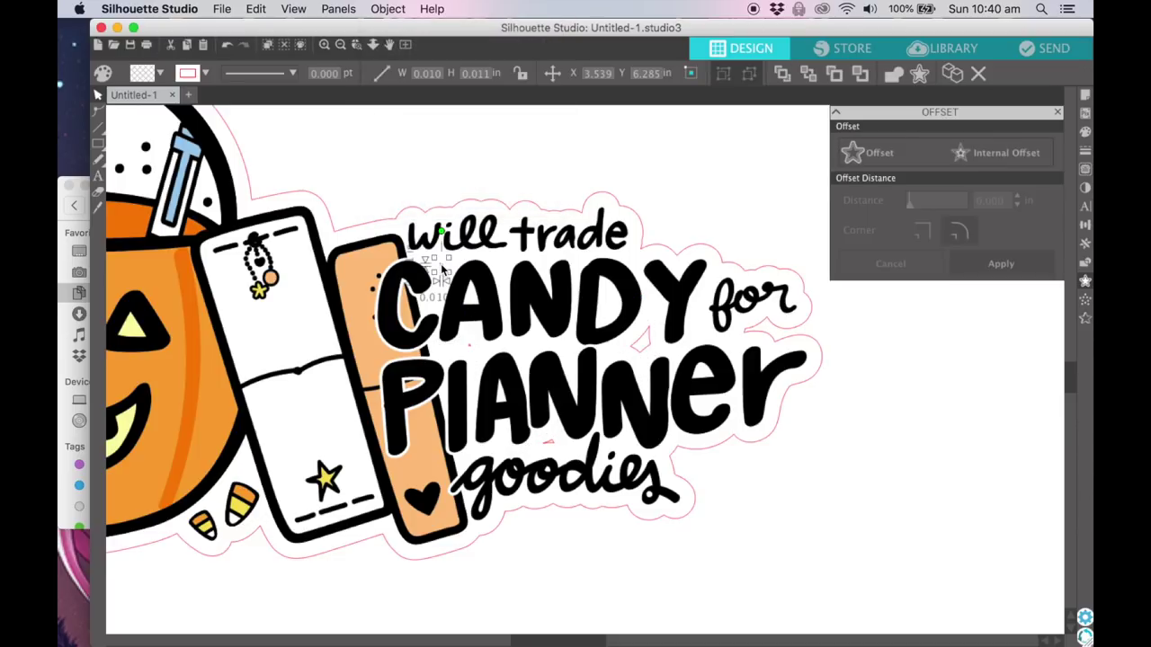
key(Delete)
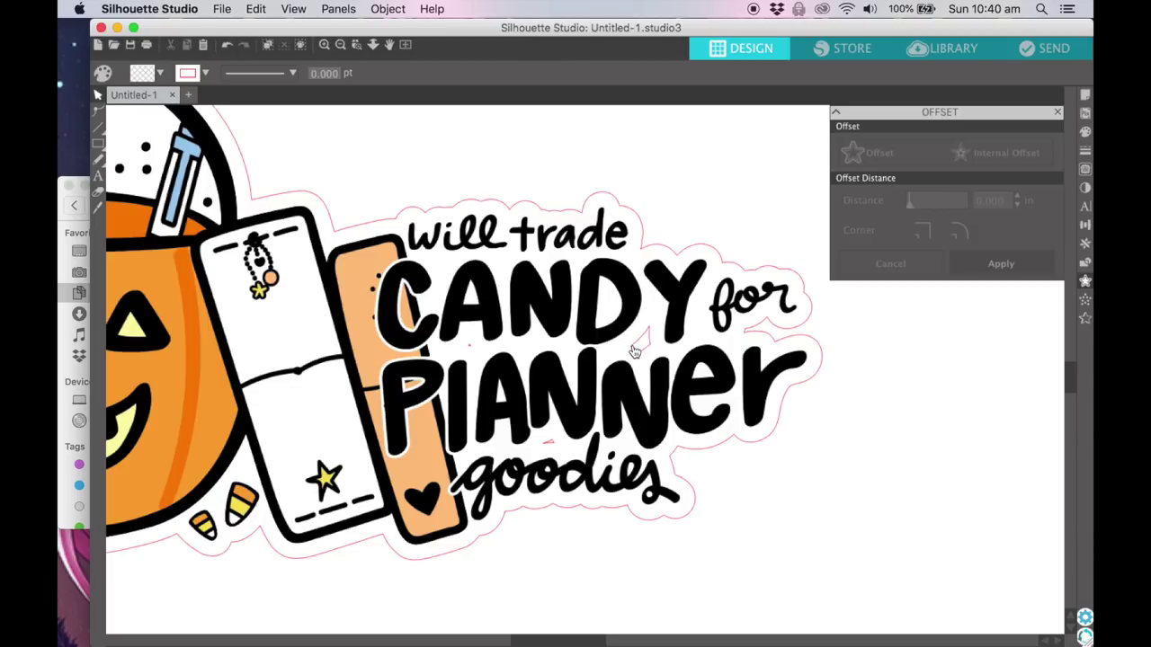
click(634, 351)
key(Delete)
click(471, 349)
key(Delete)
click(550, 444)
key(Delete)
Step: Select the Halloween artwork together with its offset outline
scroll(494, 270, left, 5)
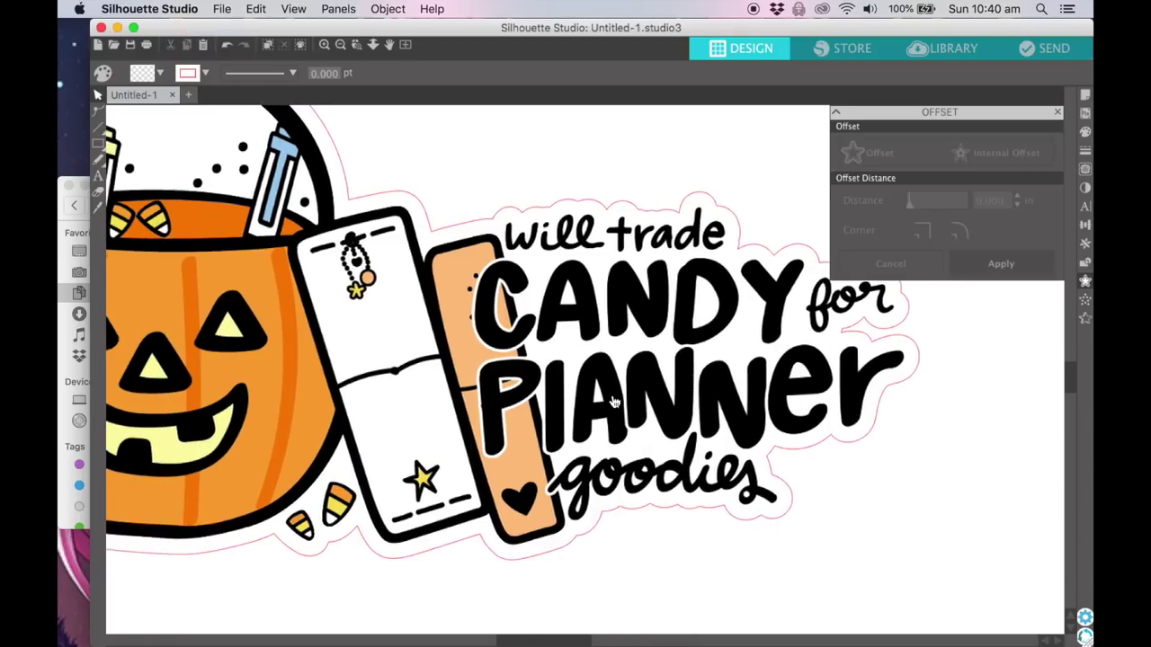
click(339, 47)
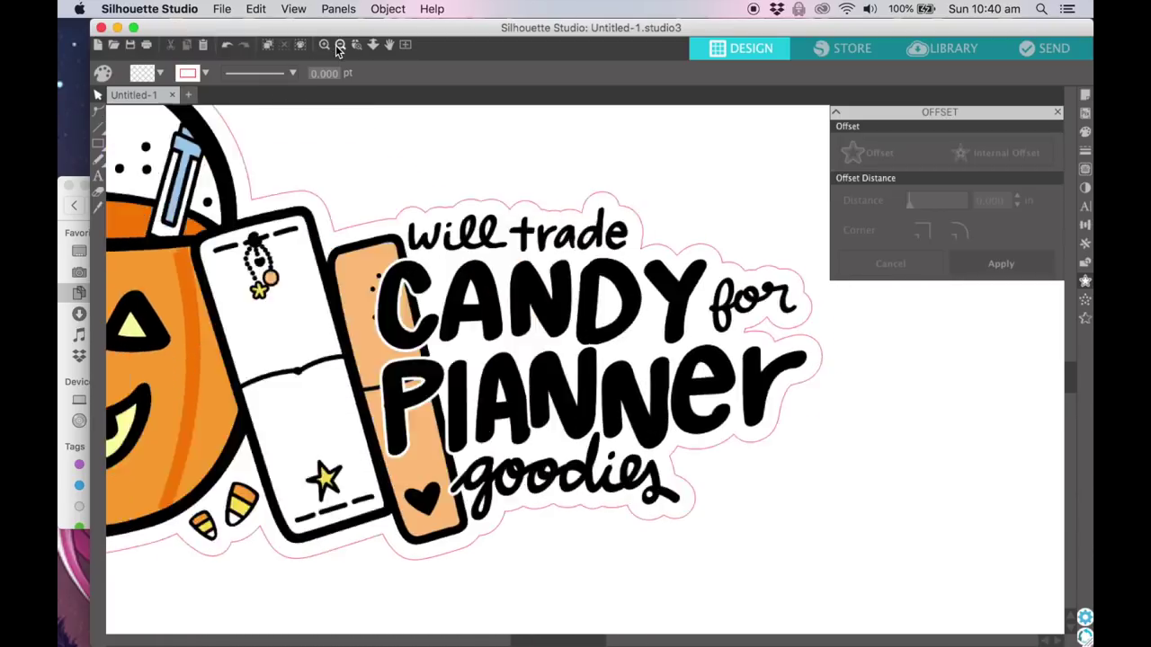
click(339, 47)
scroll(254, 294, right, 3)
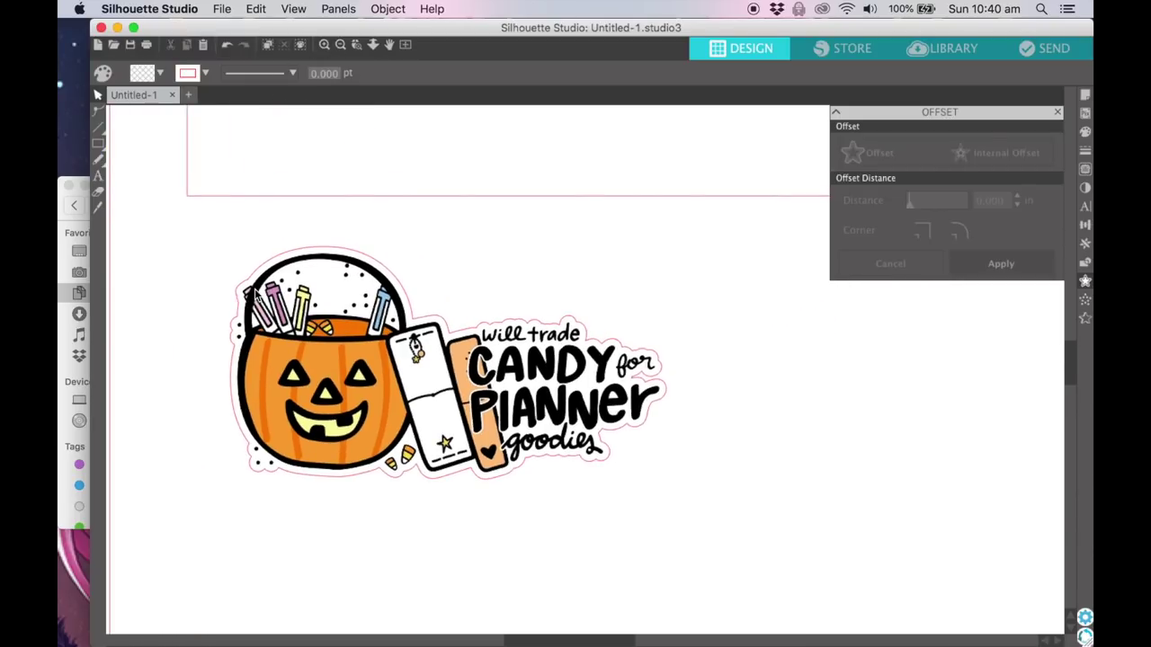
drag(200, 305, 439, 374)
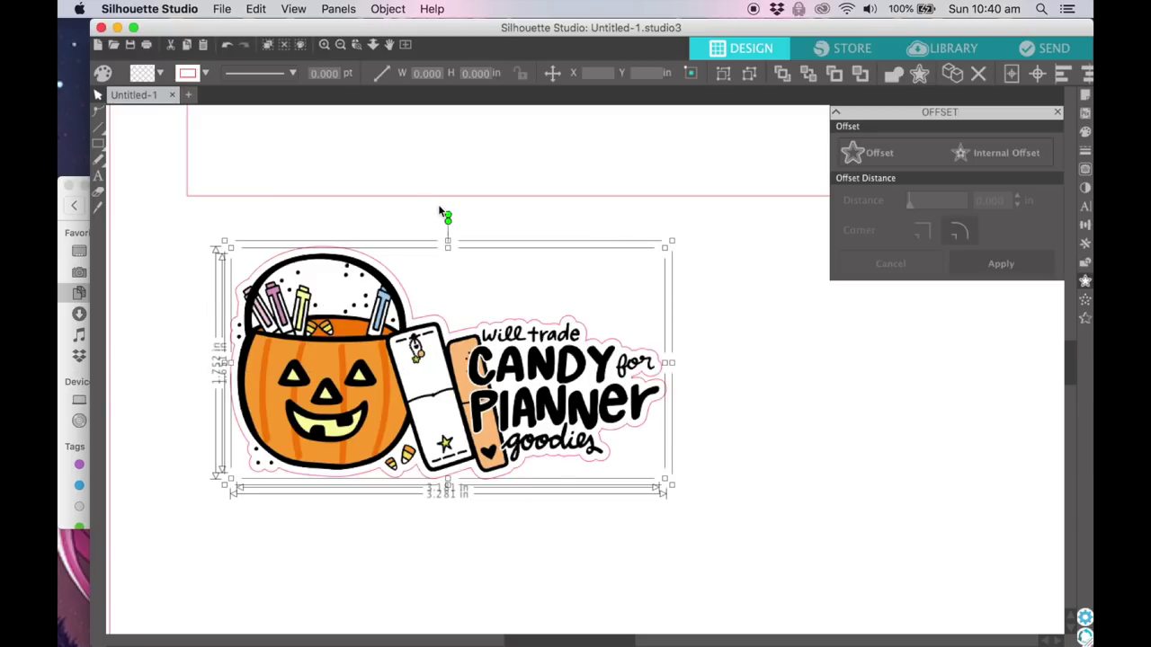
Step: Try the artwork and its outline rotated 90° clockwise over the rectangle and return them upright below it
drag(449, 216, 637, 380)
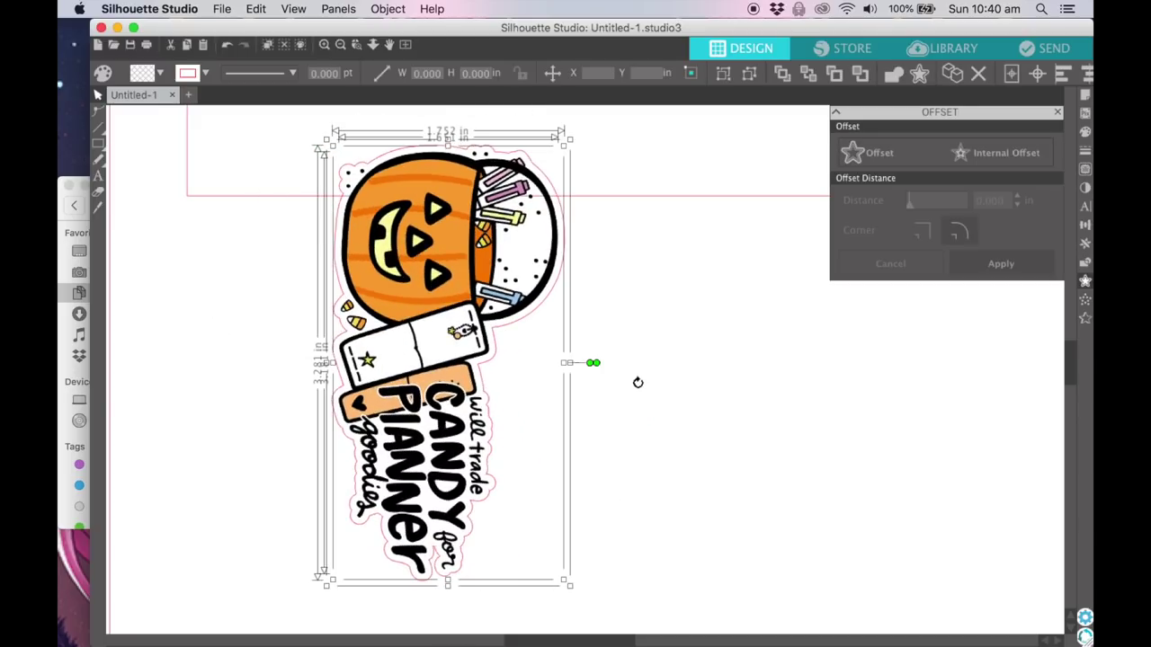
scroll(636, 387, up, 5)
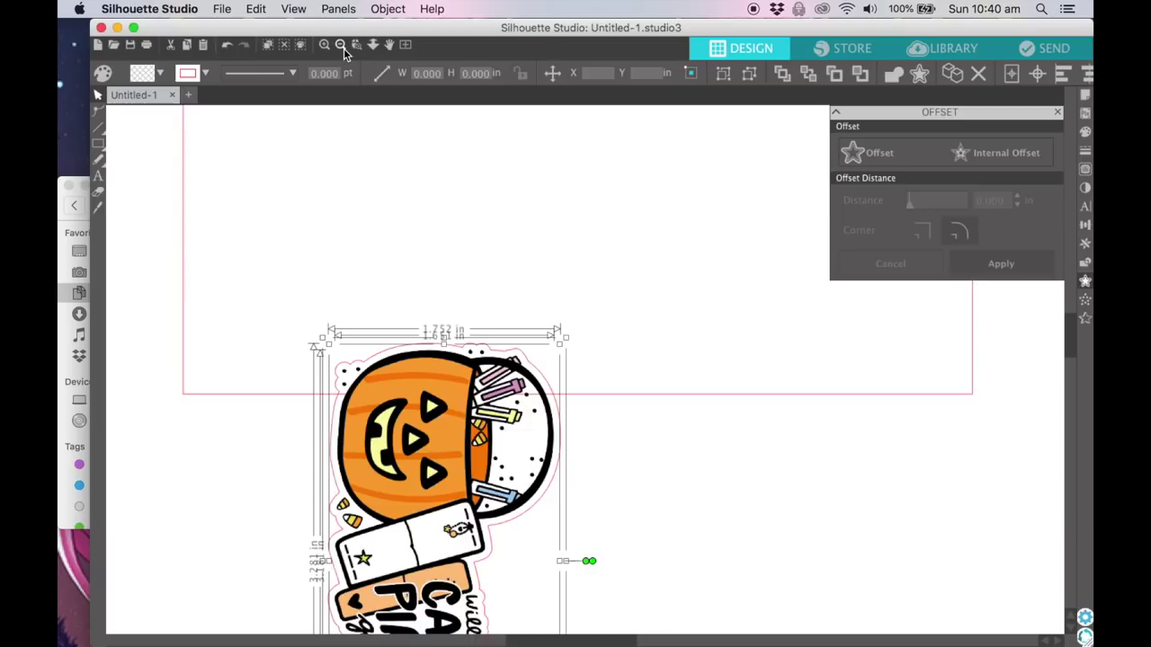
click(341, 45)
click(342, 45)
drag(476, 207, 445, 238)
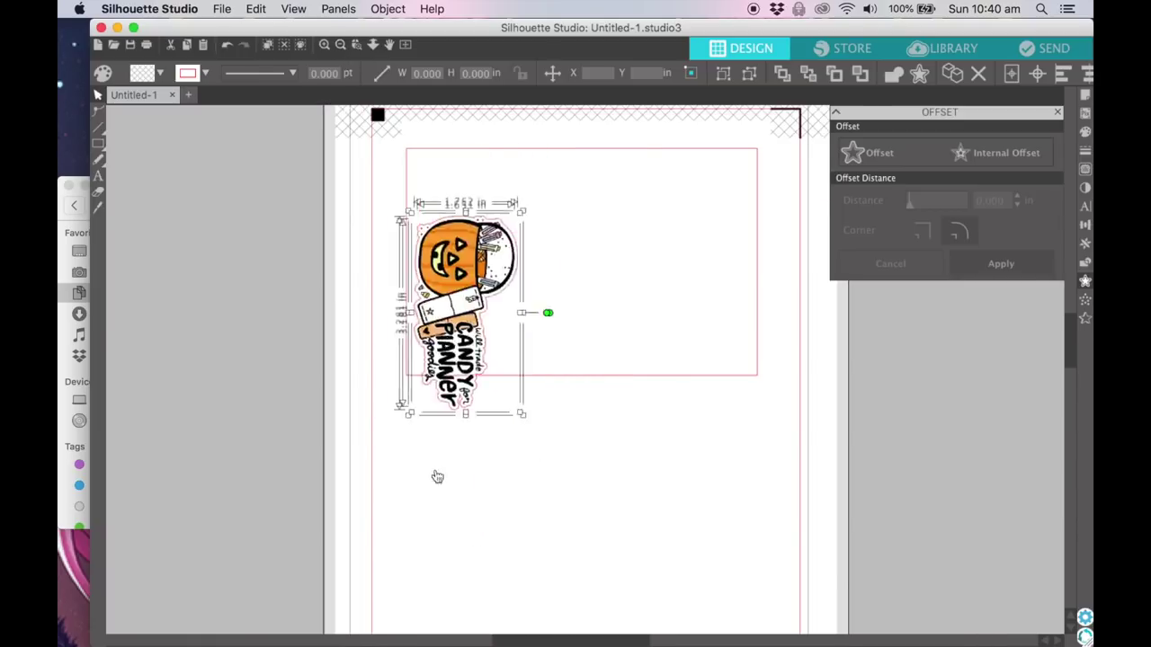
drag(437, 477, 436, 488)
drag(530, 533, 441, 410)
drag(385, 555, 462, 495)
Step: Move the artwork and its outline down to the page's lower-left corner, inside the cut border, and deselect them
scroll(462, 493, down, 5)
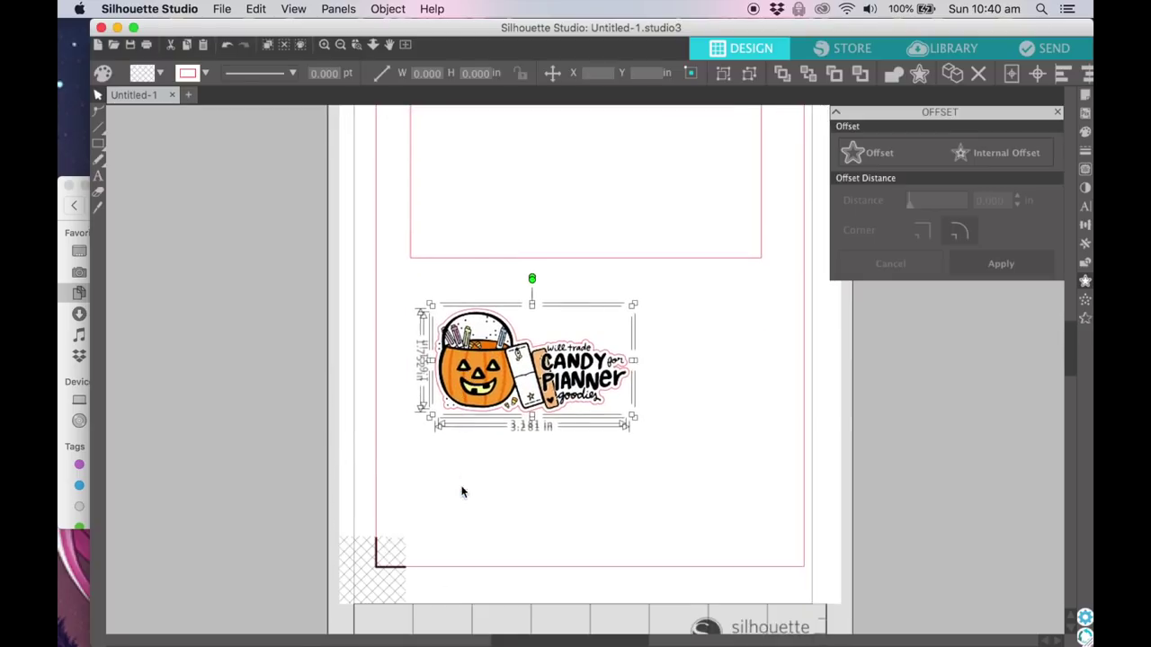
drag(490, 378, 456, 467)
click(681, 404)
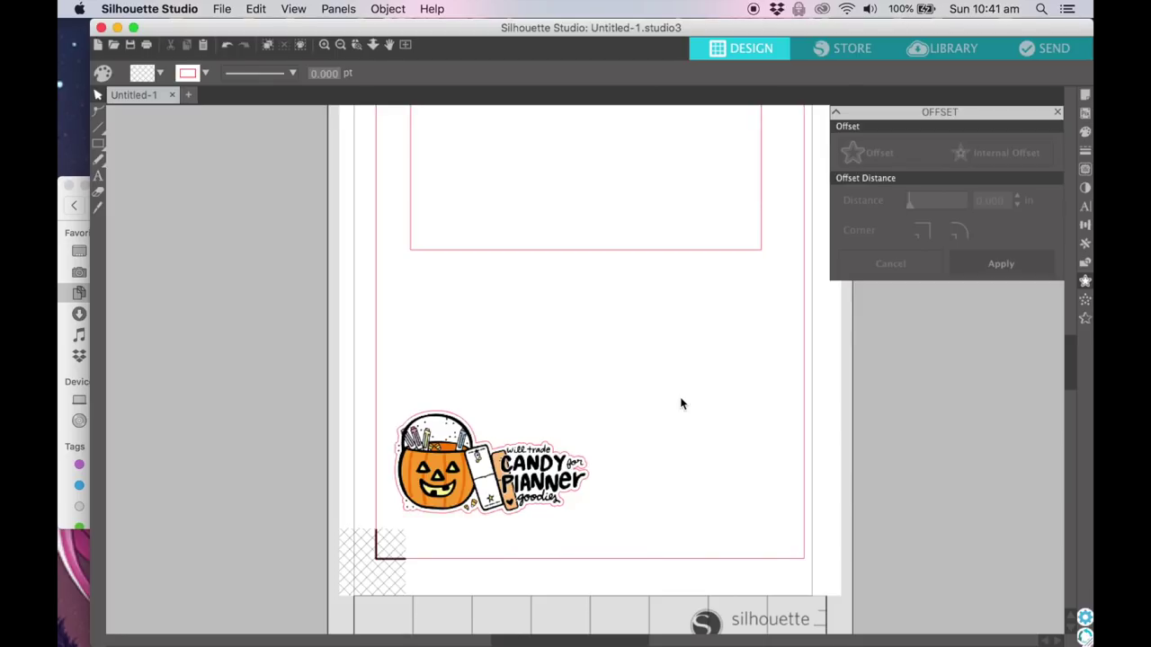
Step: Place MakerDoerMama_ArtCollector.png from the Digitals folder on the page beside the pumpkin die cut
scroll(681, 404, up, 3)
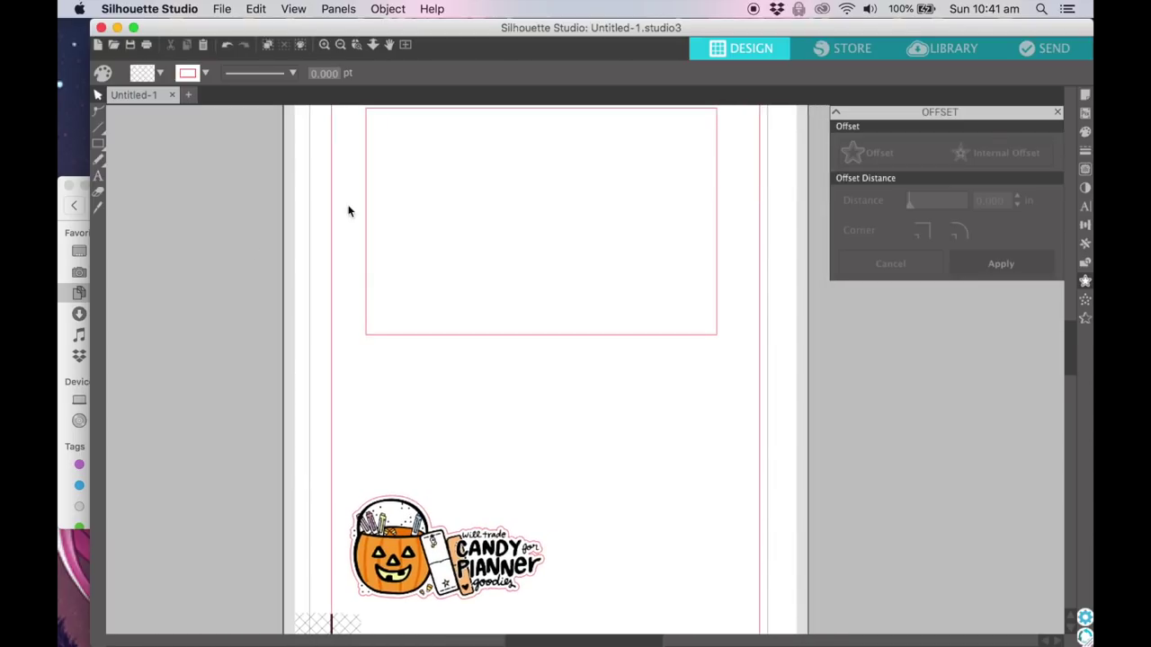
scroll(315, 485, down, 2)
click(76, 373)
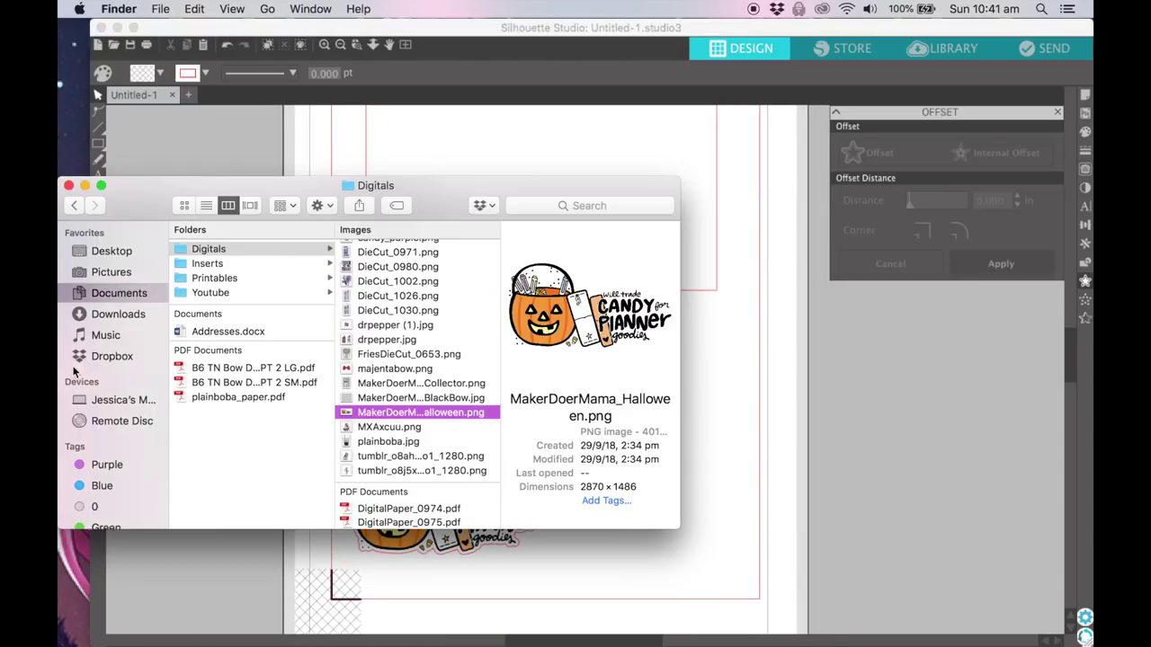
click(399, 386)
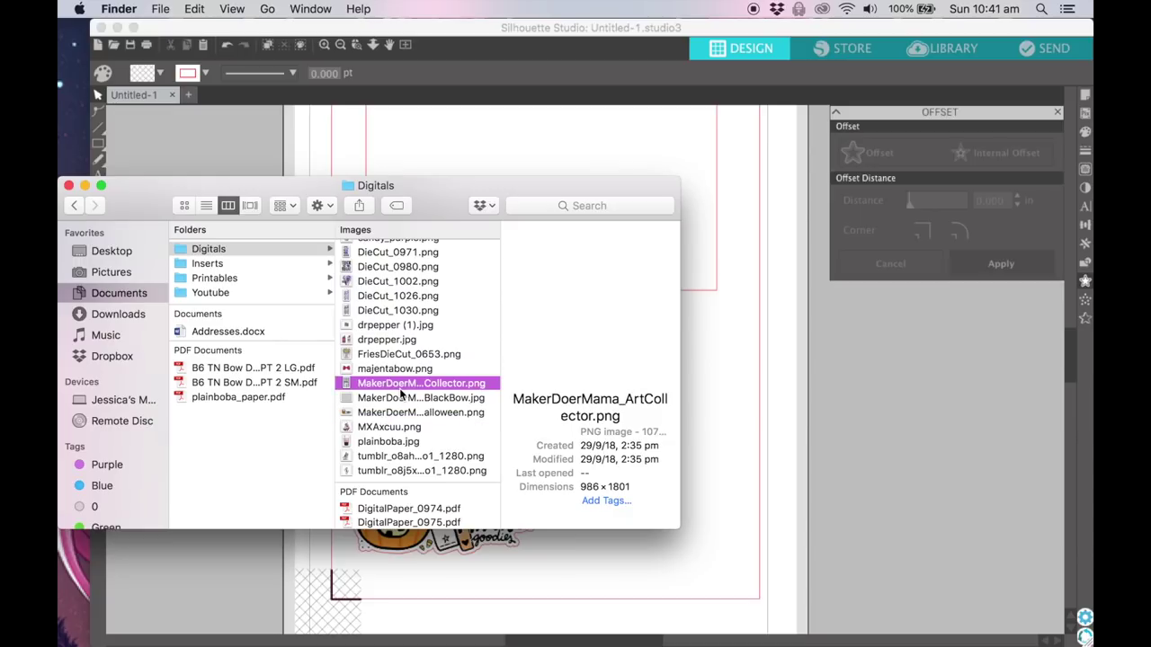
drag(403, 383, 684, 389)
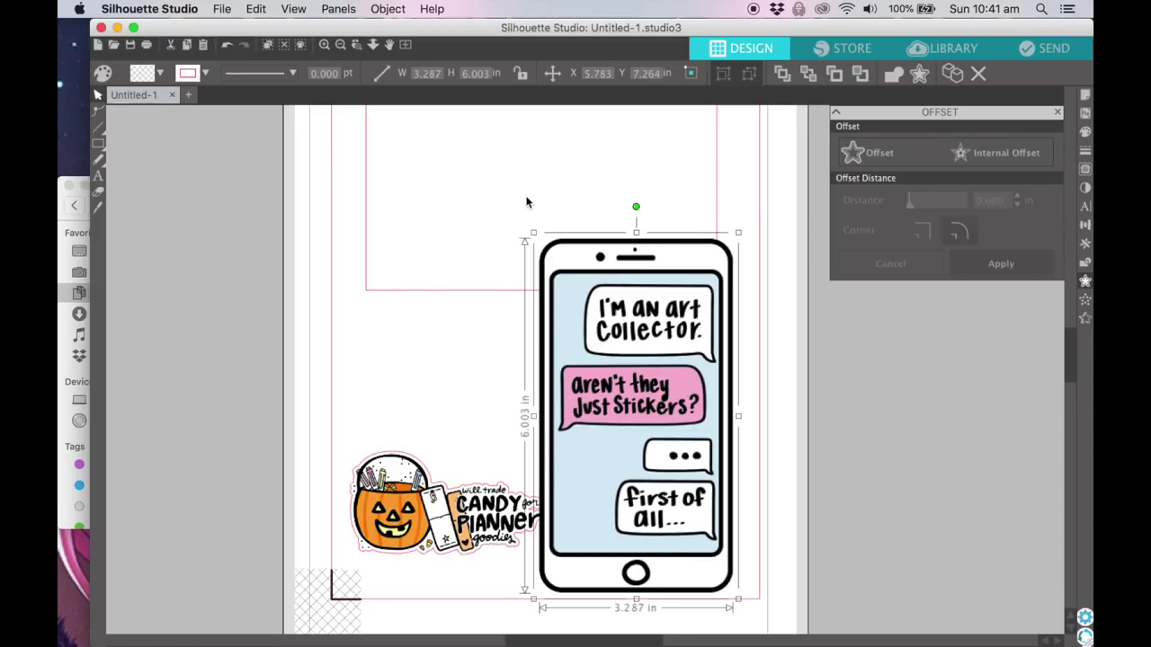
Step: Rotate the phone artwork 90° clockwise over the rectangle and scale it to about 1.85 by 3.39 in
drag(532, 234, 627, 457)
drag(707, 497, 606, 313)
scroll(513, 219, up, 3)
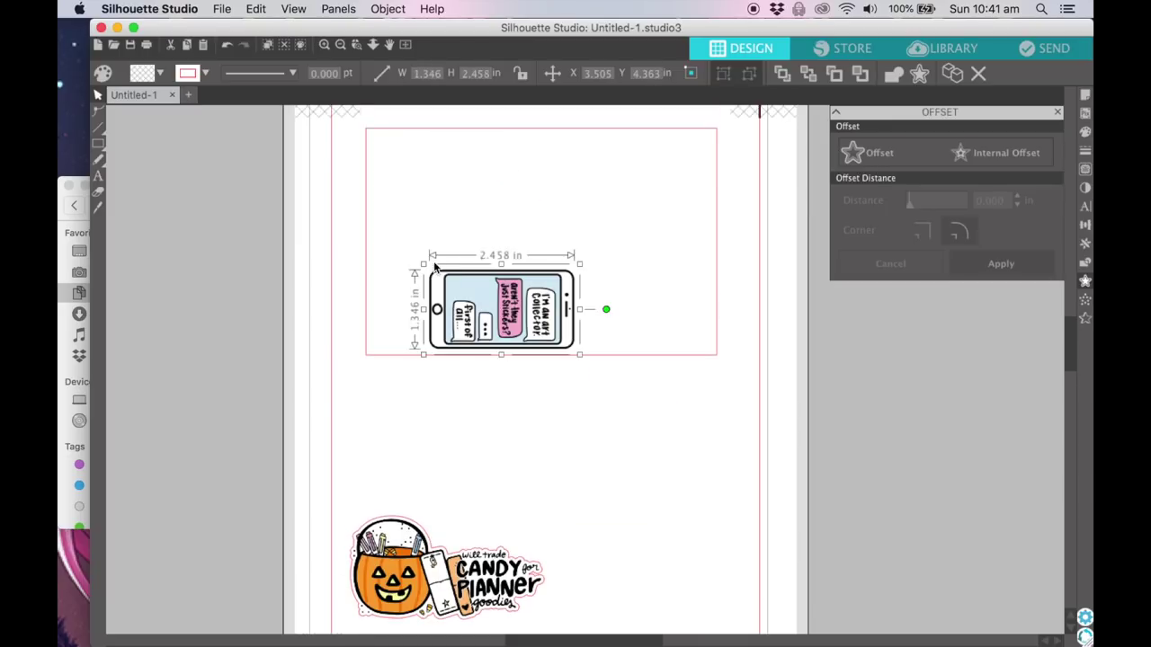
drag(421, 267, 361, 241)
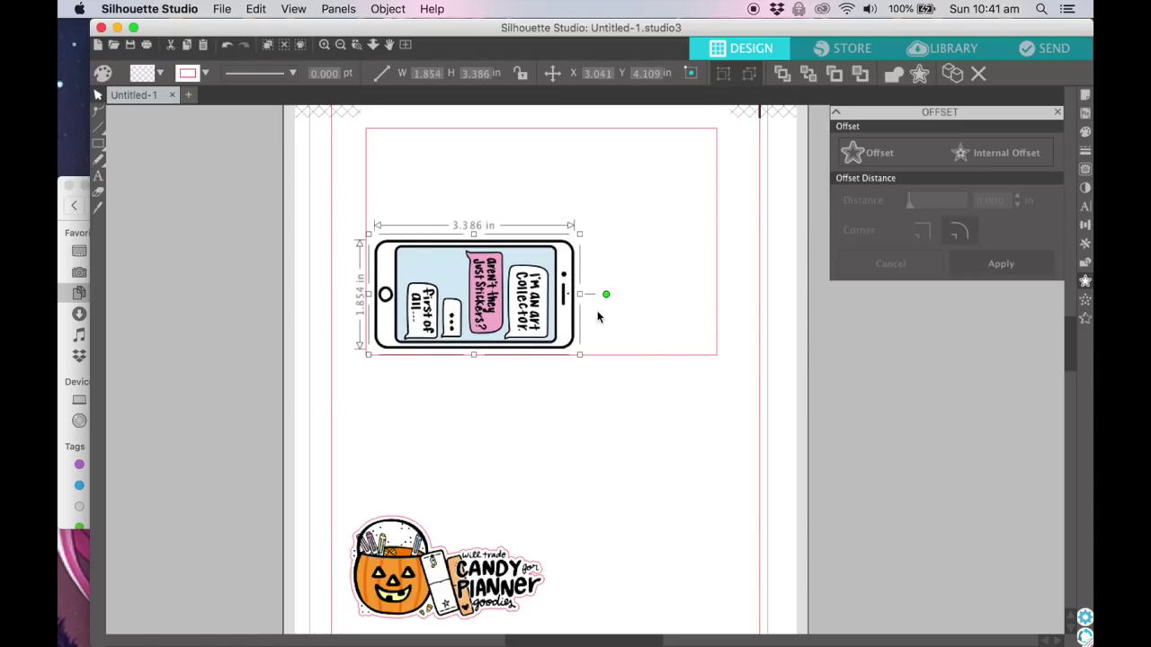
Step: Turn the phone artwork back upright and move it into the empty grey area left of the page
scroll(665, 326, up, 2)
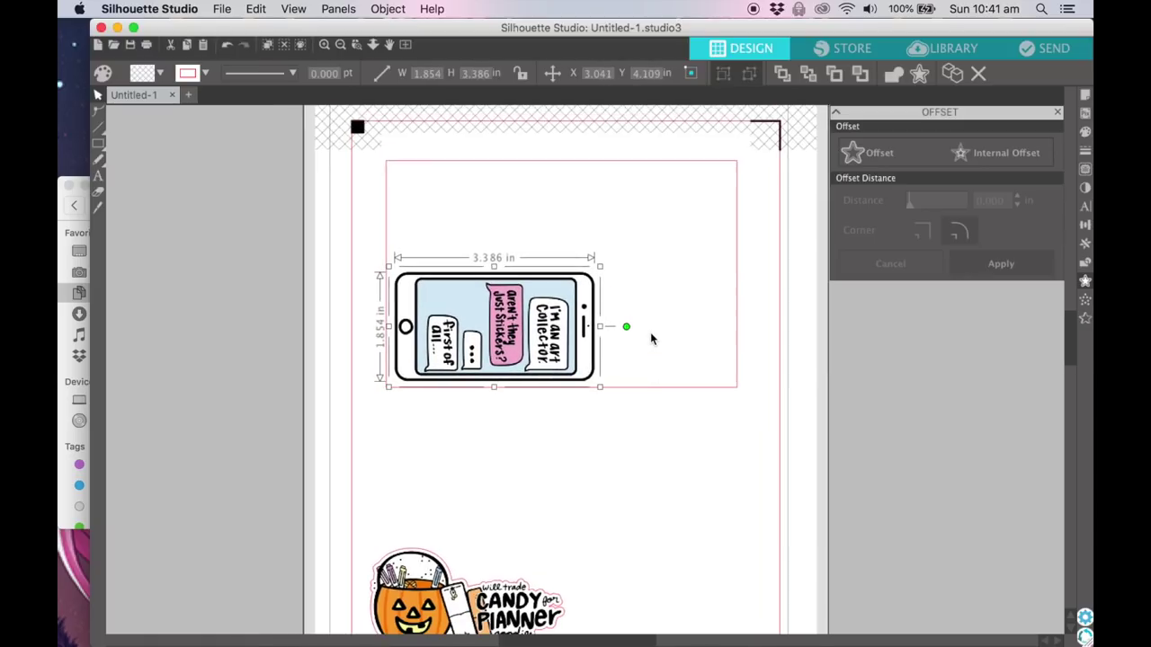
drag(554, 341, 585, 355)
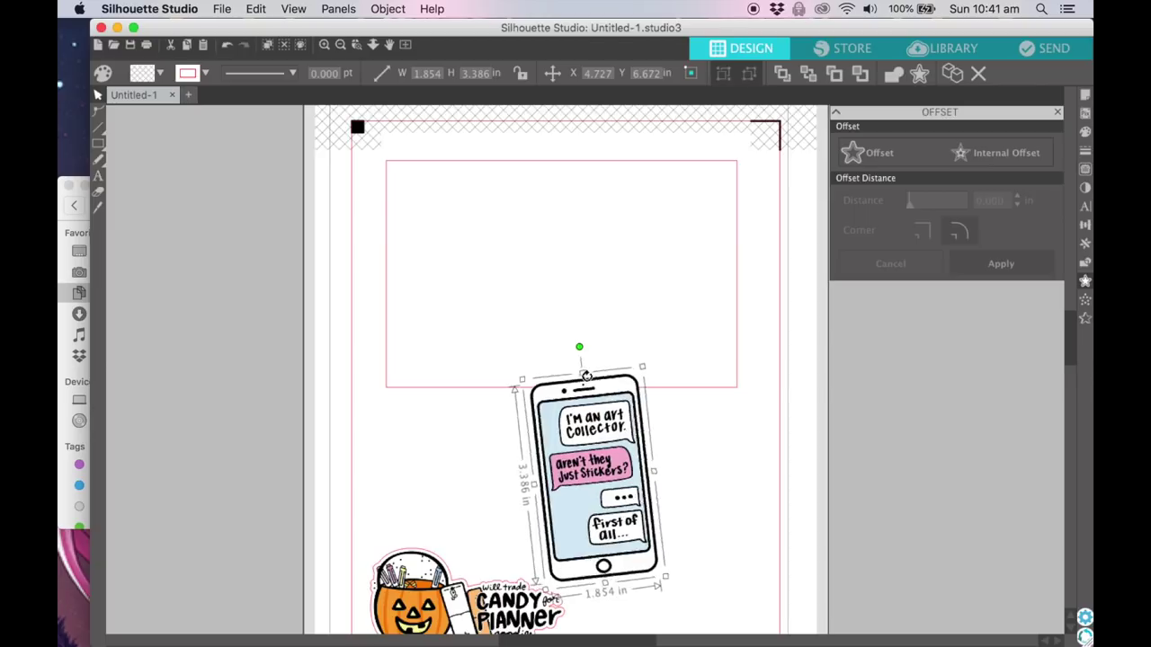
drag(596, 442, 209, 360)
scroll(210, 368, left, 4)
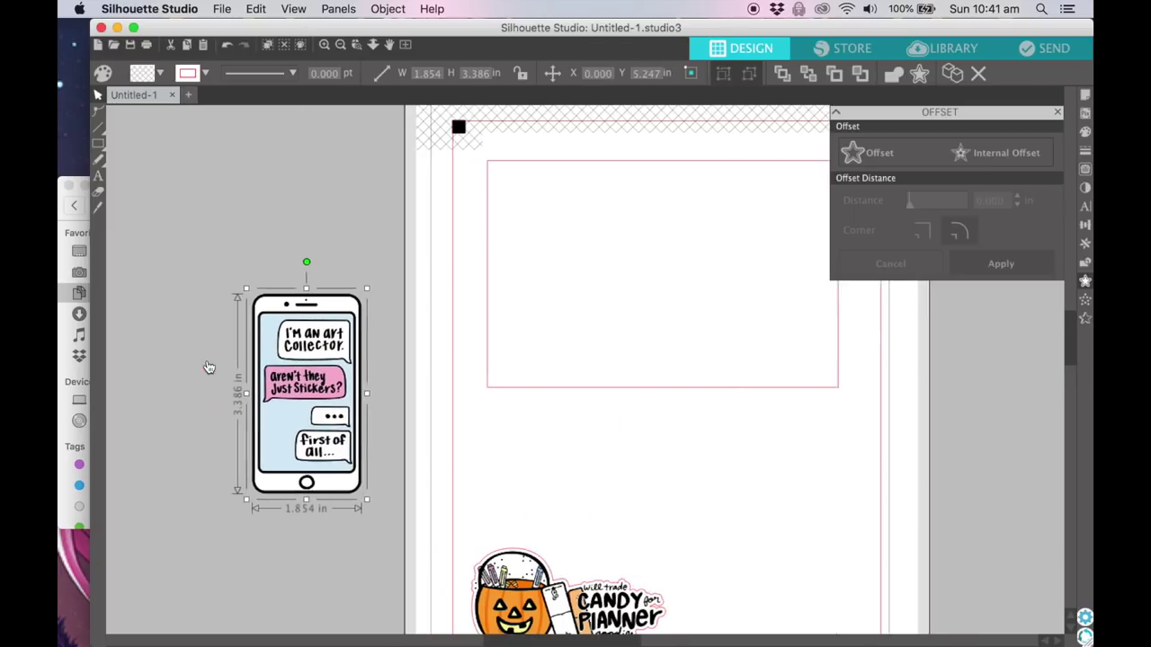
Step: Trace and detach the phone artwork with a trace area around it and a threshold of 87%
click(1084, 169)
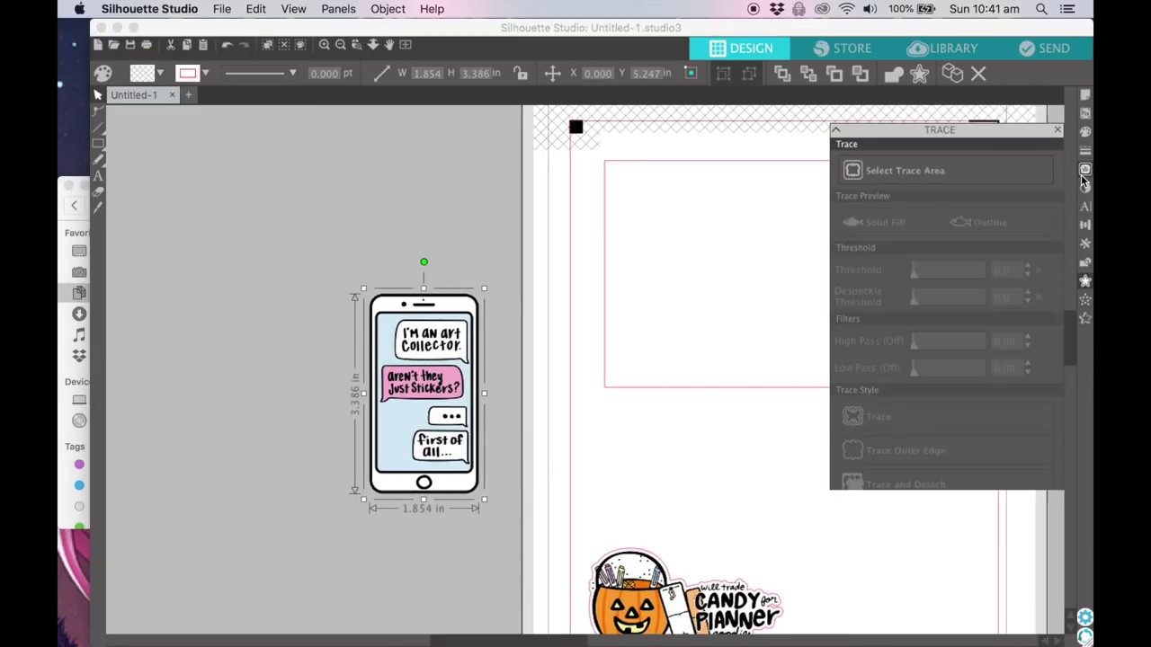
click(906, 153)
drag(342, 259, 494, 536)
drag(954, 250, 976, 253)
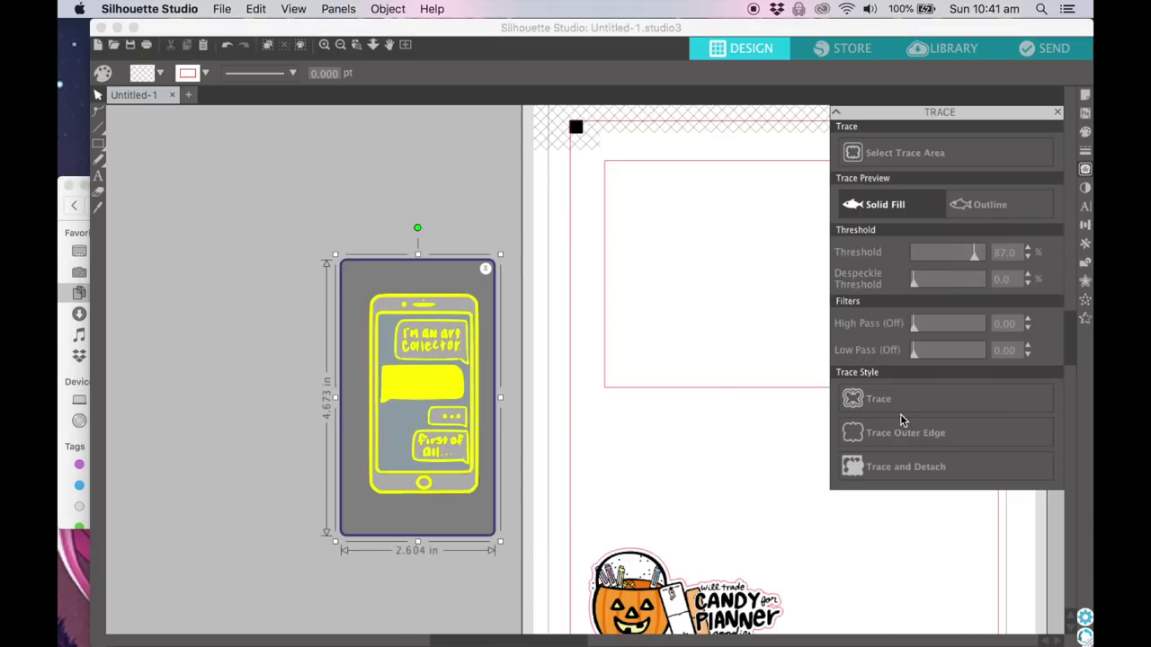
click(884, 464)
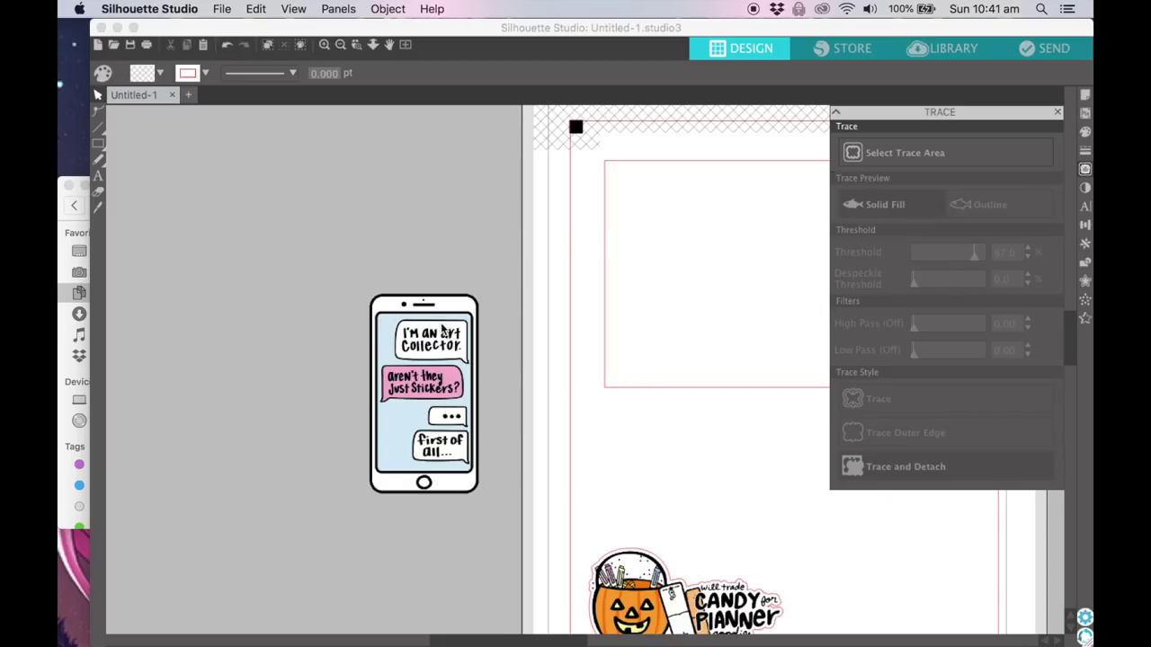
Step: Move the detached phone artwork onto the page and delete the faint edge remnants left outside it
drag(437, 350, 758, 368)
click(401, 262)
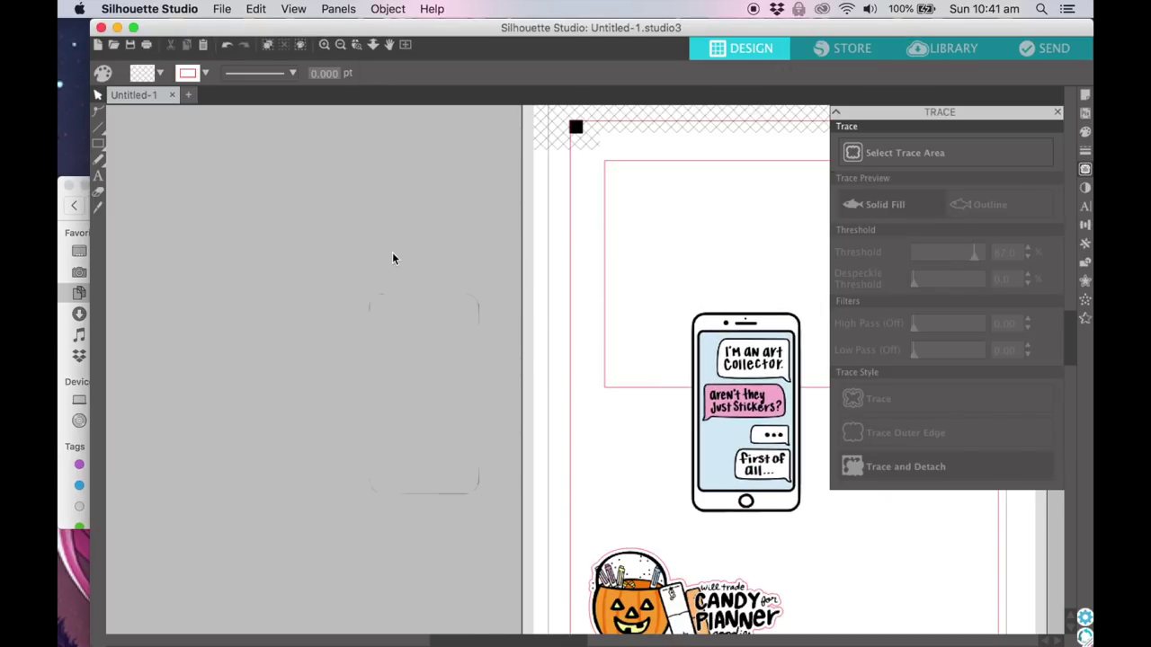
drag(457, 440, 557, 601)
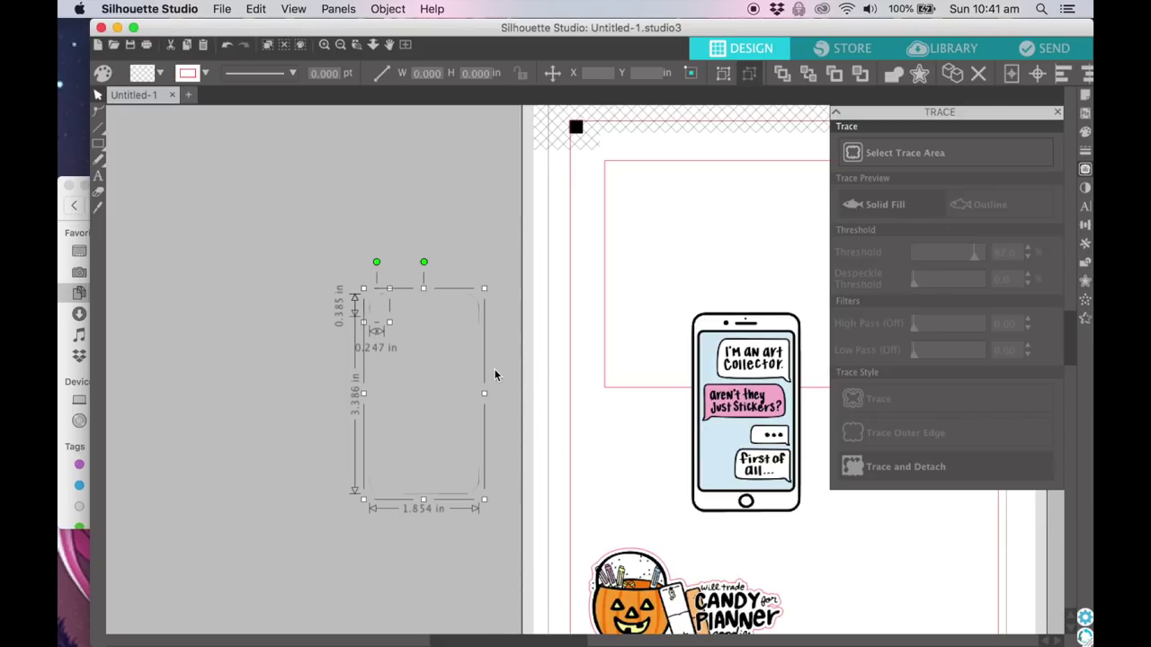
key(Delete)
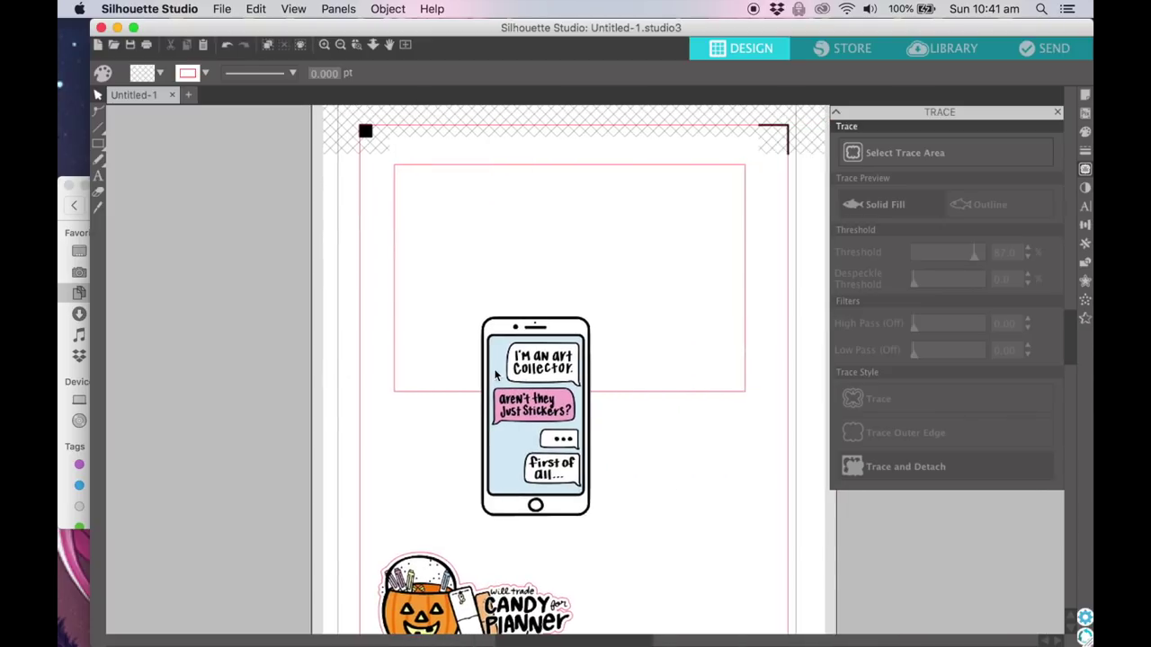
Step: Position the phone artwork in the page's lower-right area, below the rectangle and inside the cut border
drag(517, 386, 640, 505)
scroll(611, 462, down, 2)
scroll(611, 463, right, 2)
drag(586, 423, 584, 435)
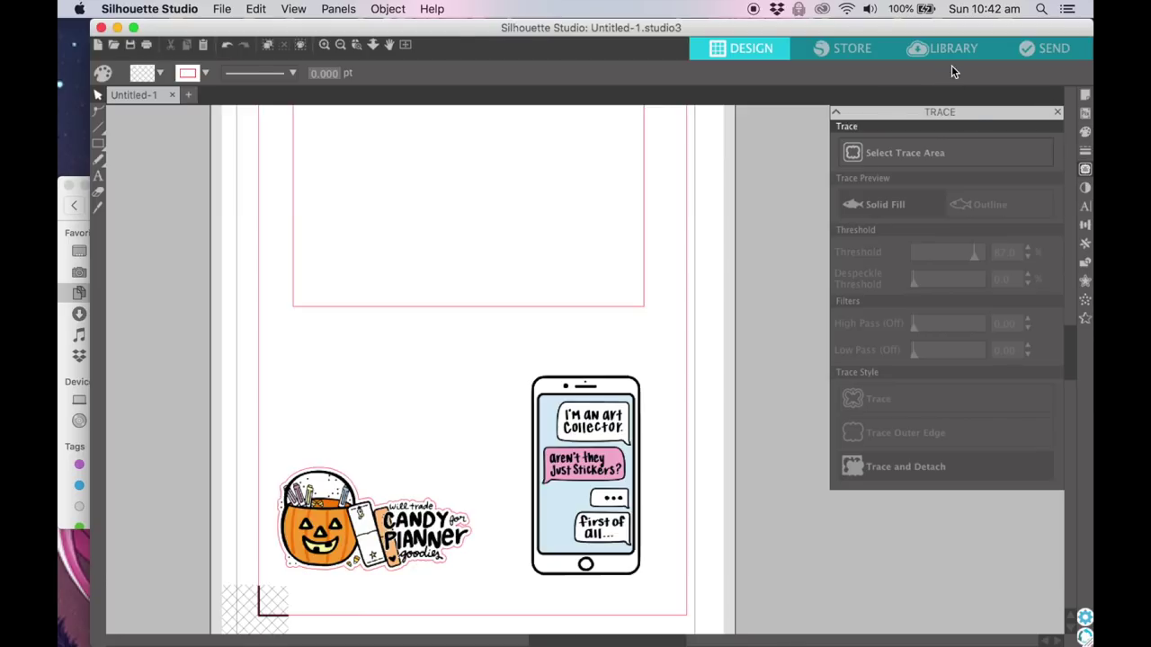
Step: Add an offset outline to the phone artwork with a distance of 0.050 in and deselect it
click(926, 148)
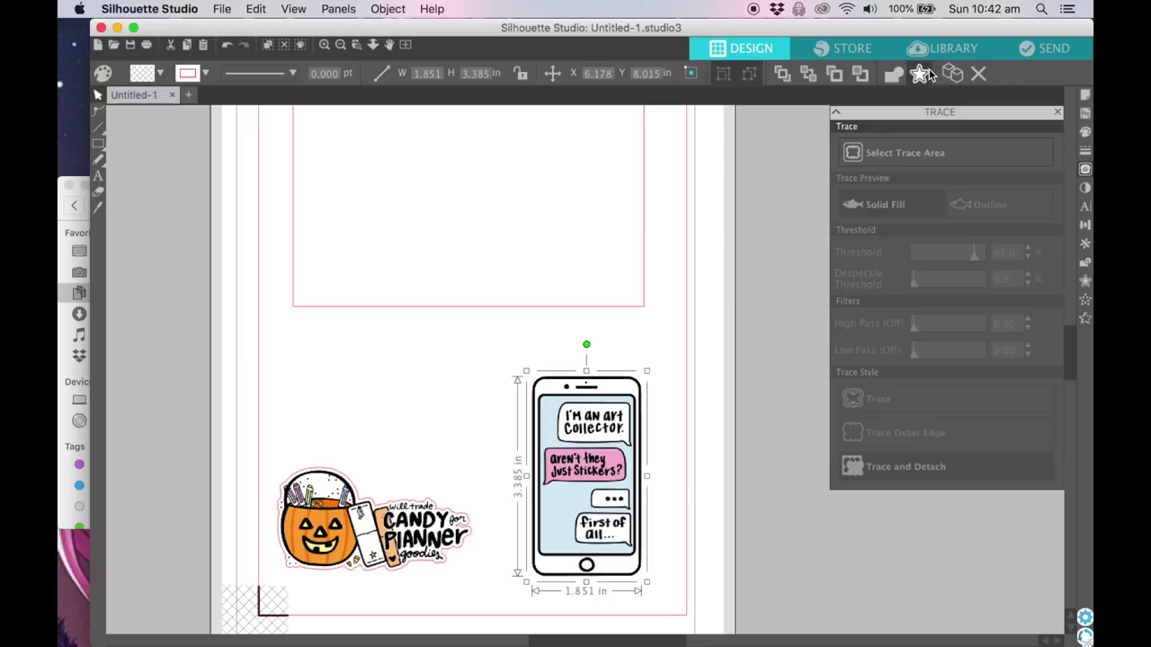
click(922, 75)
click(1016, 206)
click(1016, 206)
click(1001, 263)
click(823, 409)
scroll(750, 439, down, 1)
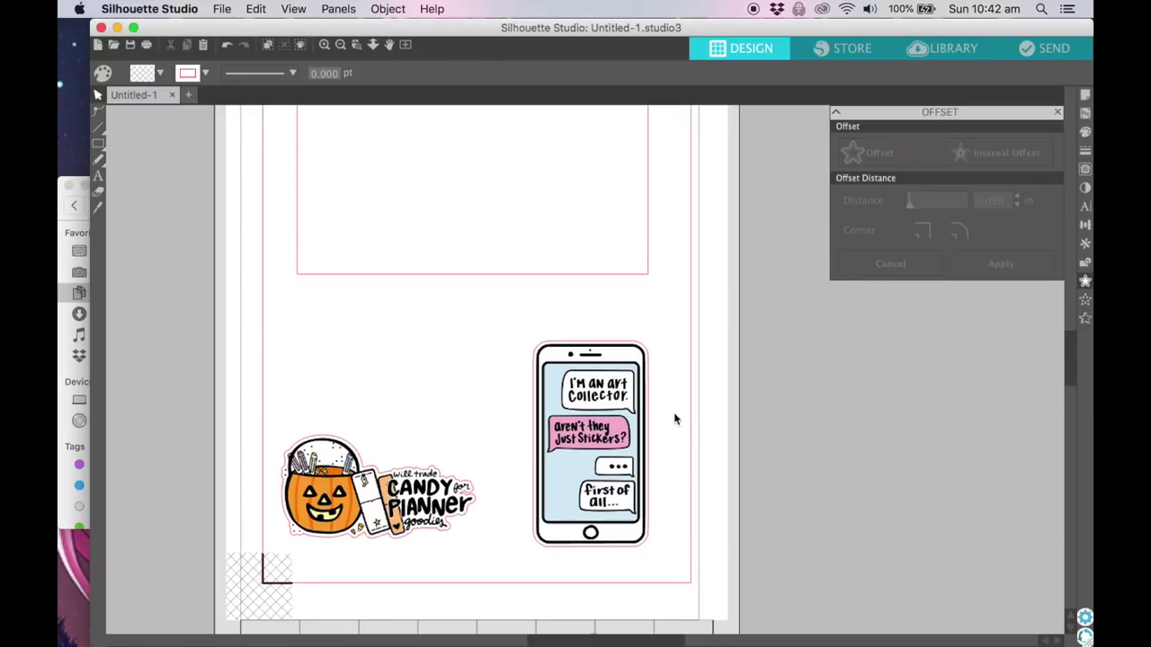
Step: Group the phone artwork with its offset outline and reposition the group slightly higher beside the pumpkin die cut
drag(668, 410, 616, 411)
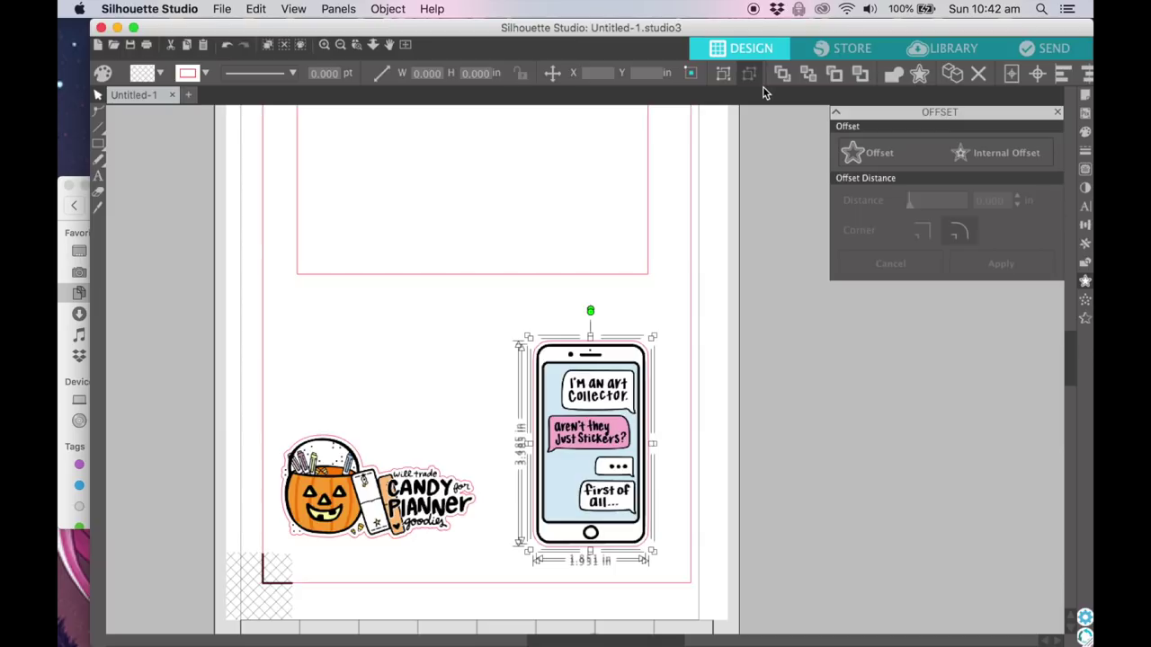
click(722, 76)
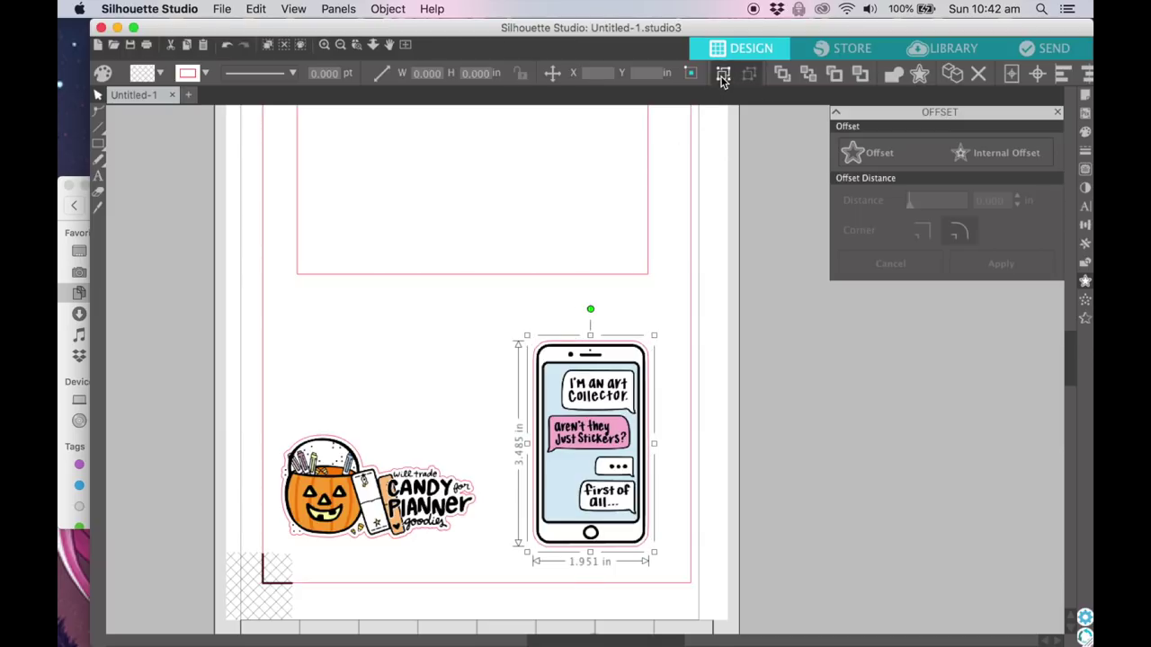
click(386, 498)
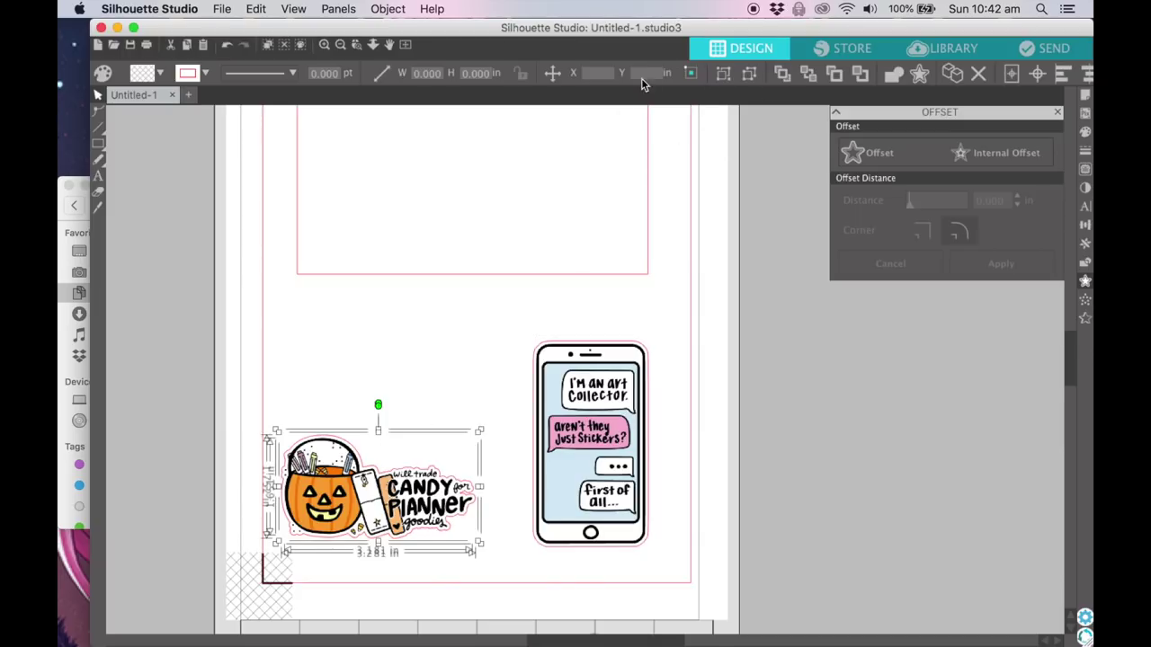
drag(580, 441, 510, 385)
drag(616, 270, 589, 430)
click(773, 373)
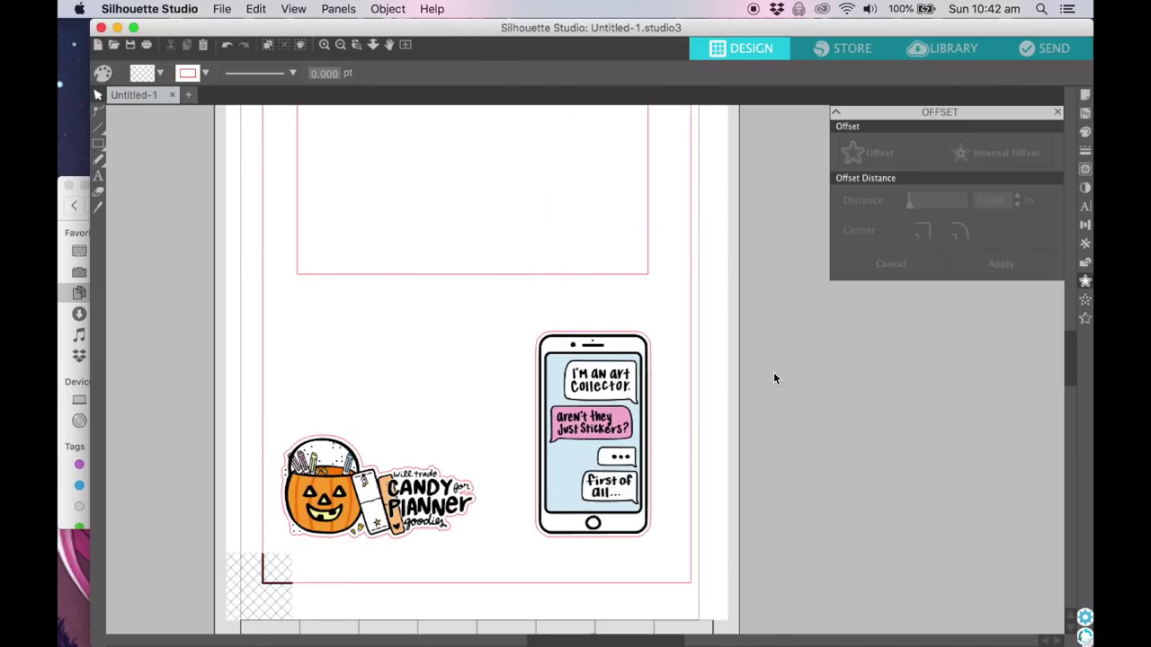
Step: Browse the image previews in the Digitals folder for further die cut designs
scroll(773, 378, left, 2)
click(65, 216)
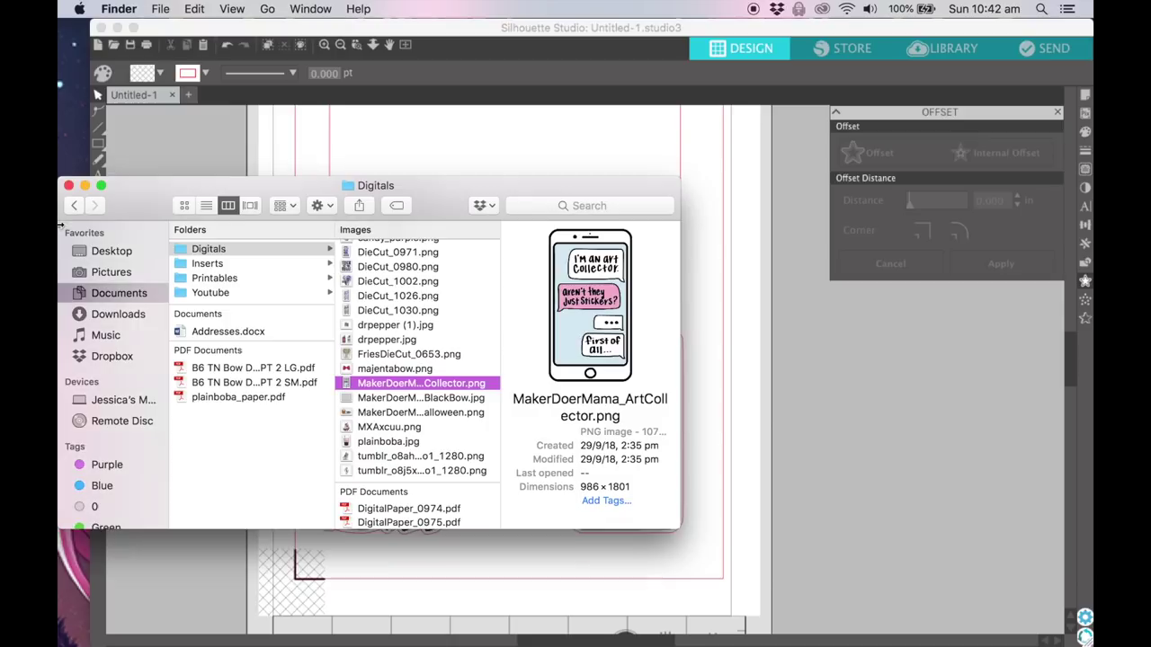
click(417, 355)
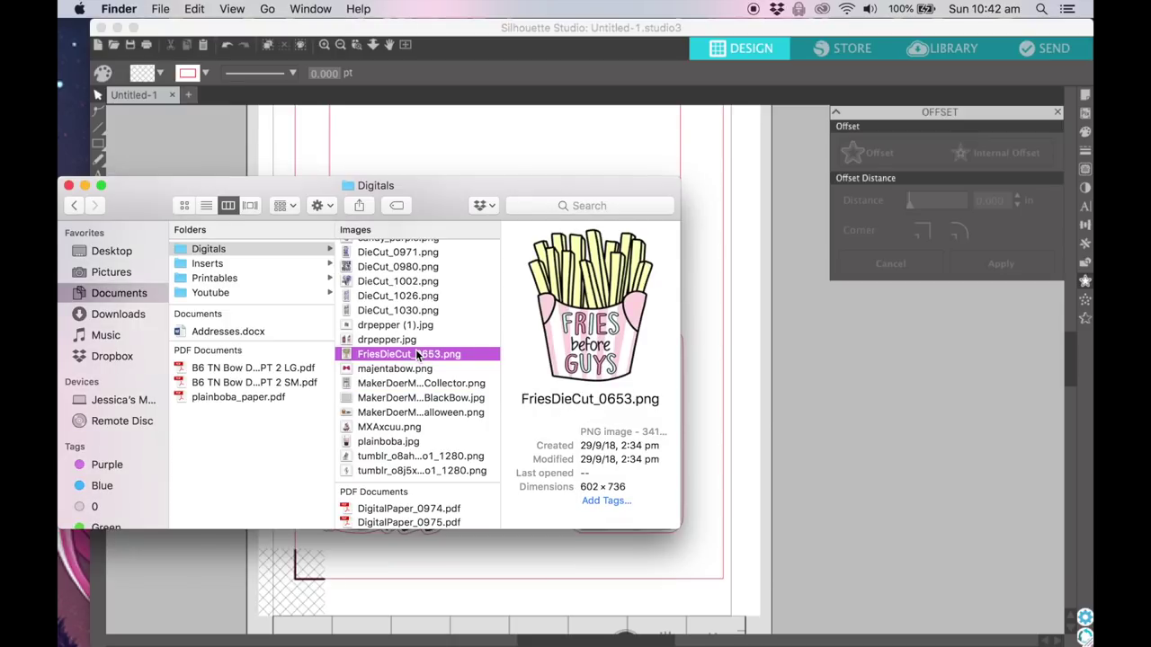
key(Up)
key(Up)
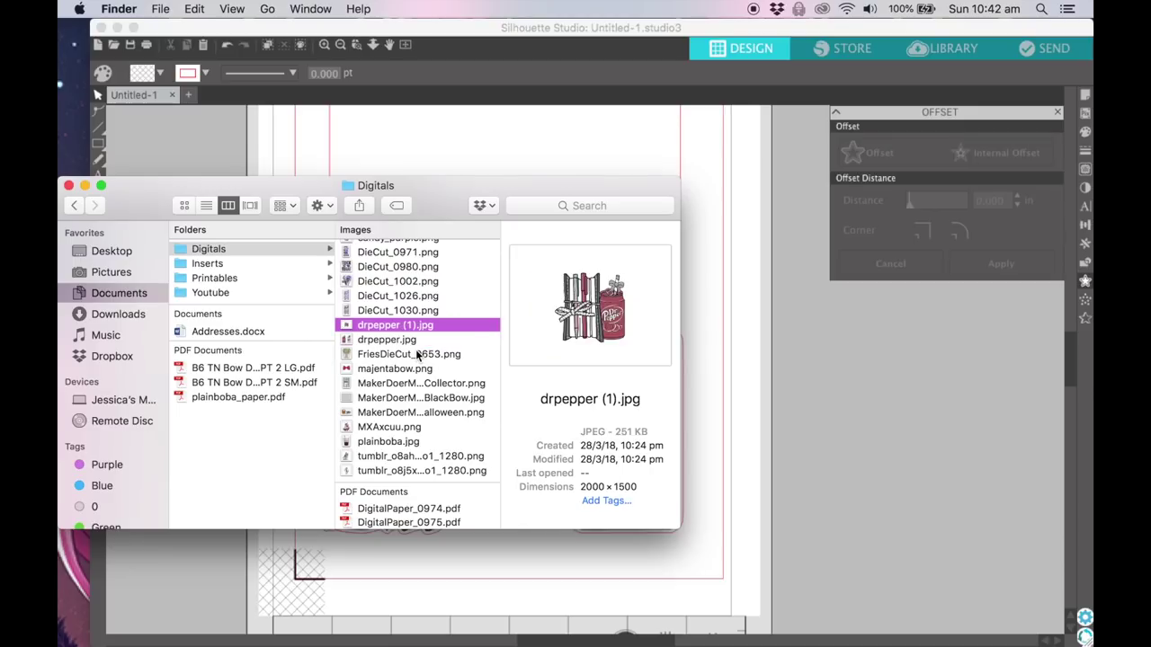
key(Down)
key(Up)
key(Up)
key(Up)
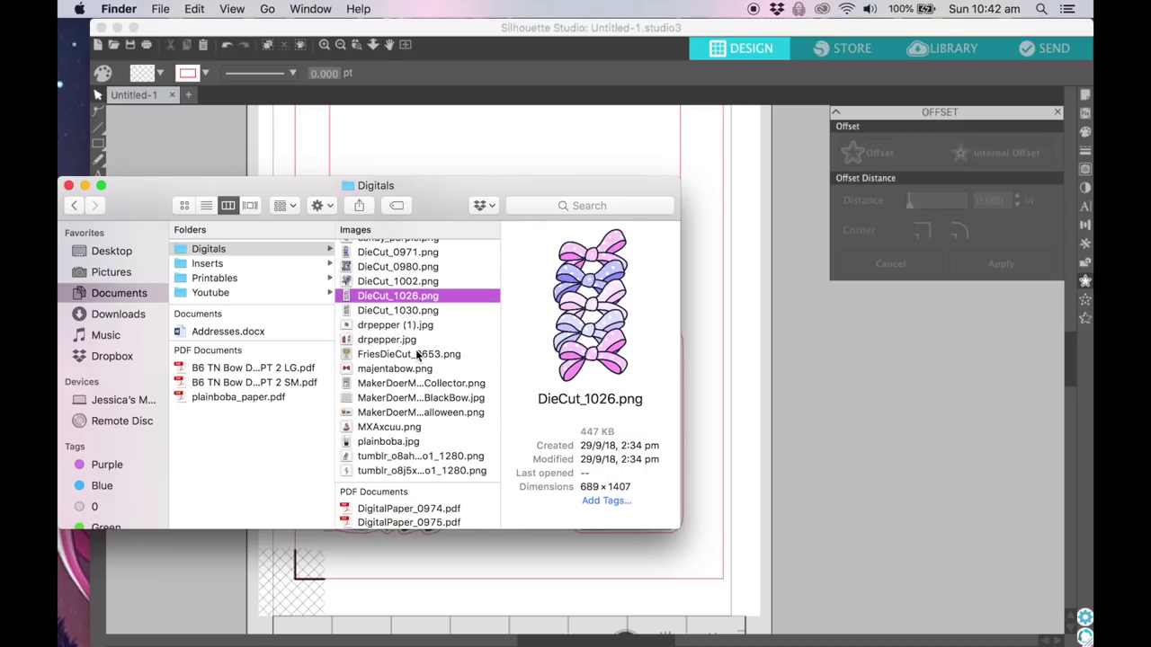
key(Up)
scroll(415, 354, up, 5)
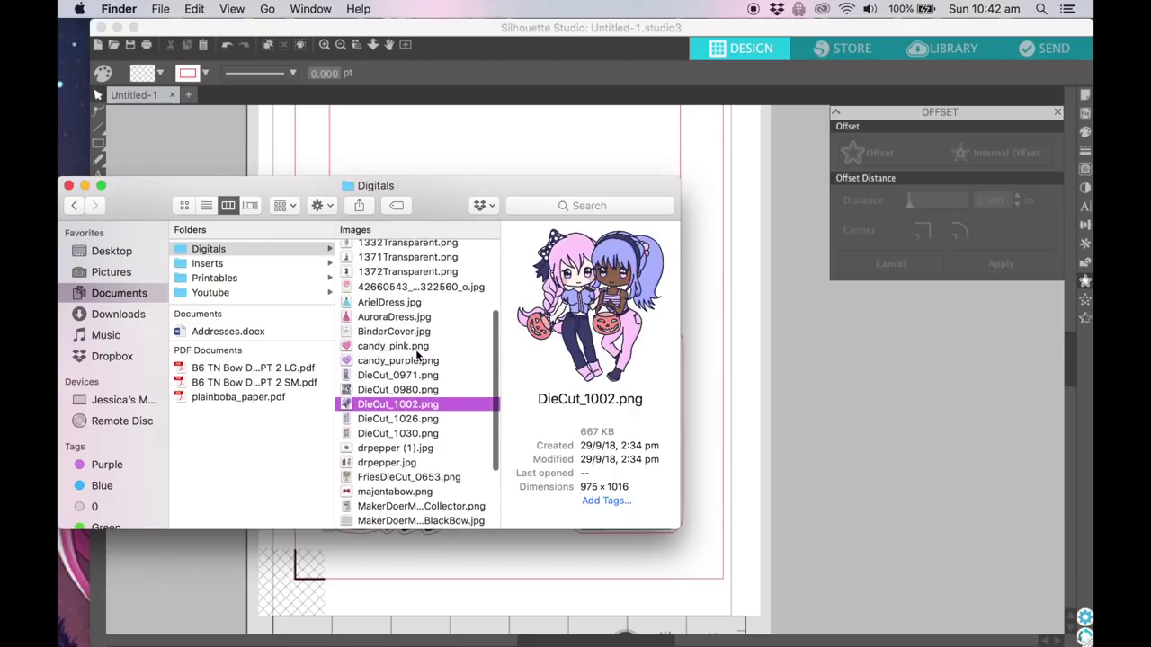
Step: Switch to Chrome and open etsy.com
mouse_move(275, 634)
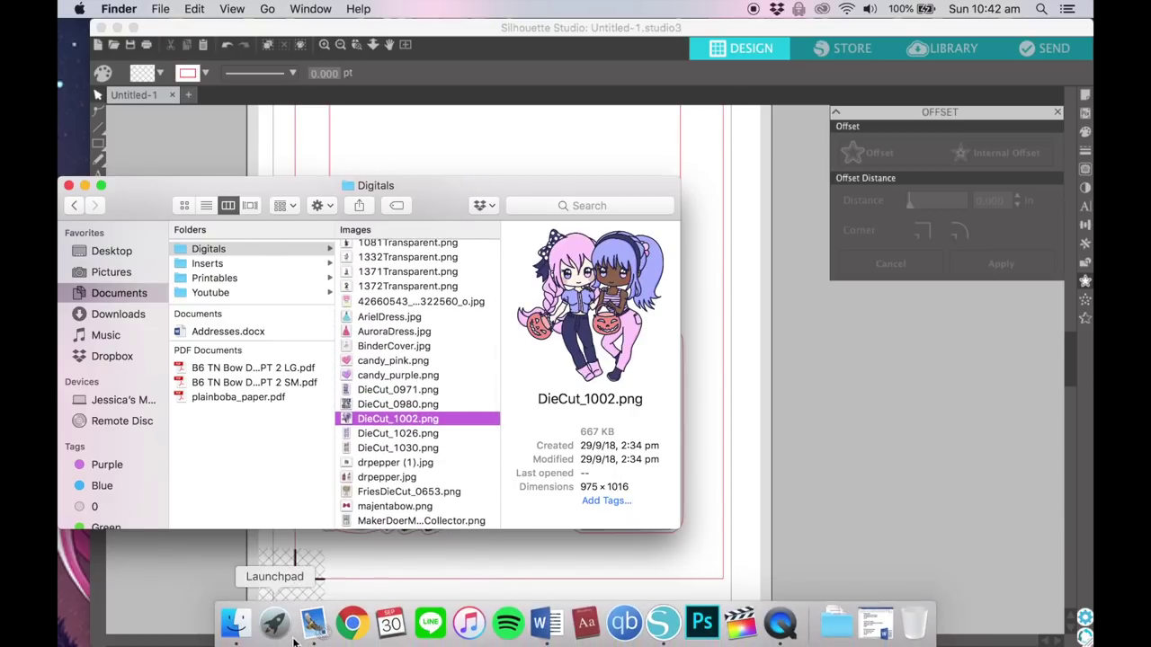
click(351, 625)
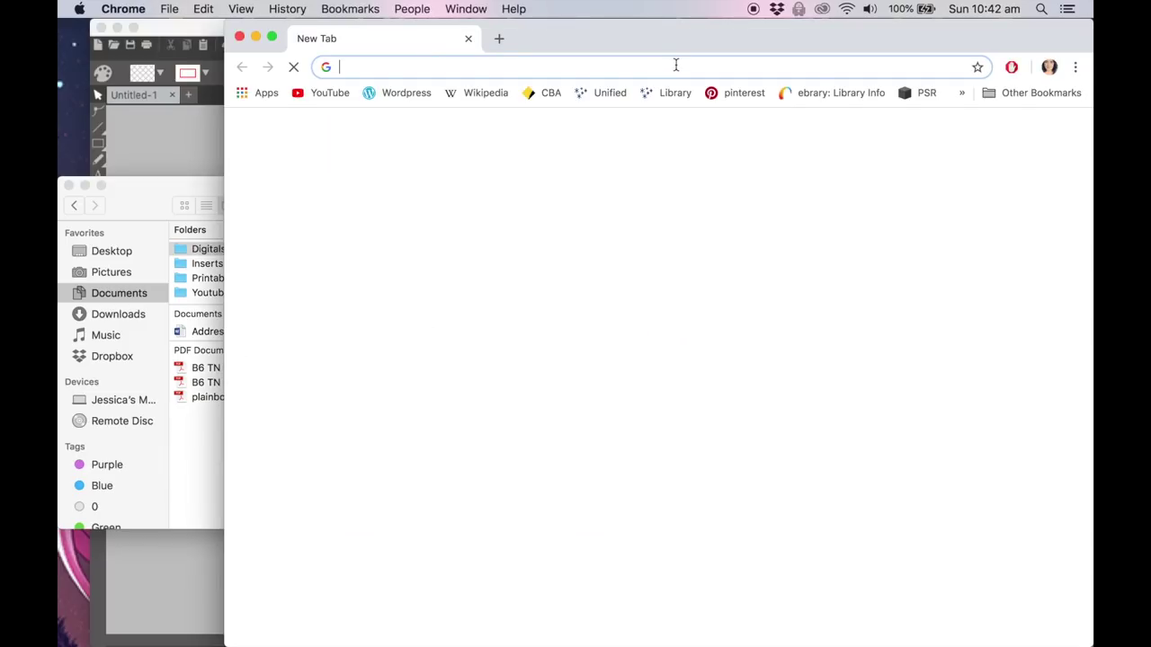
text(et)
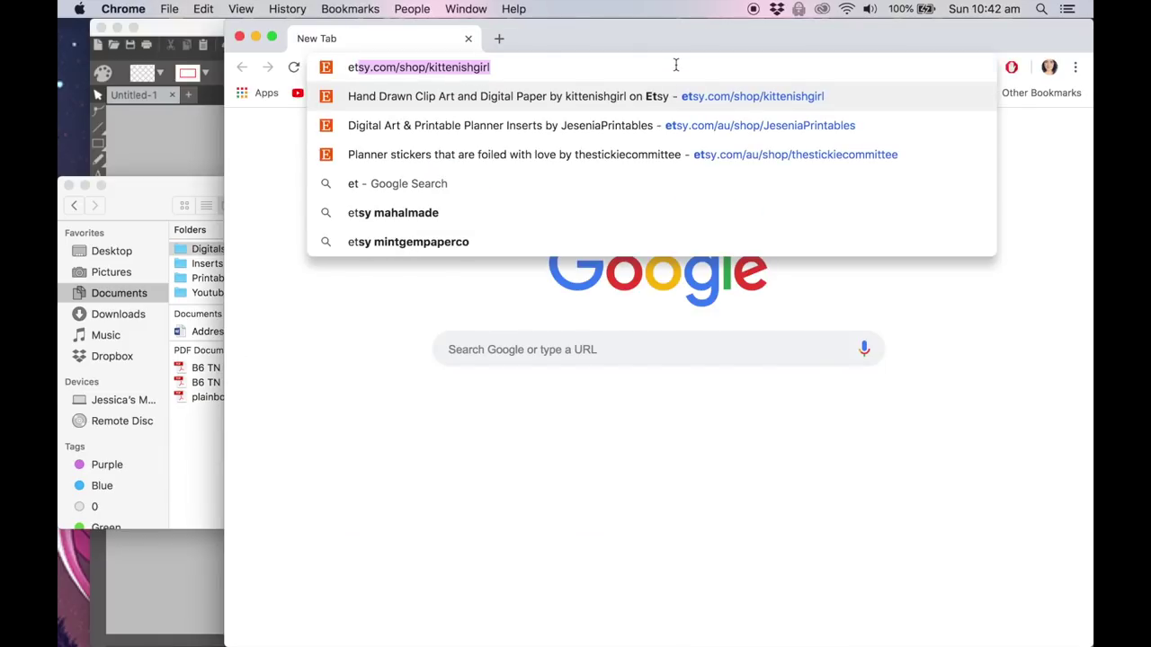
text(sy.com)
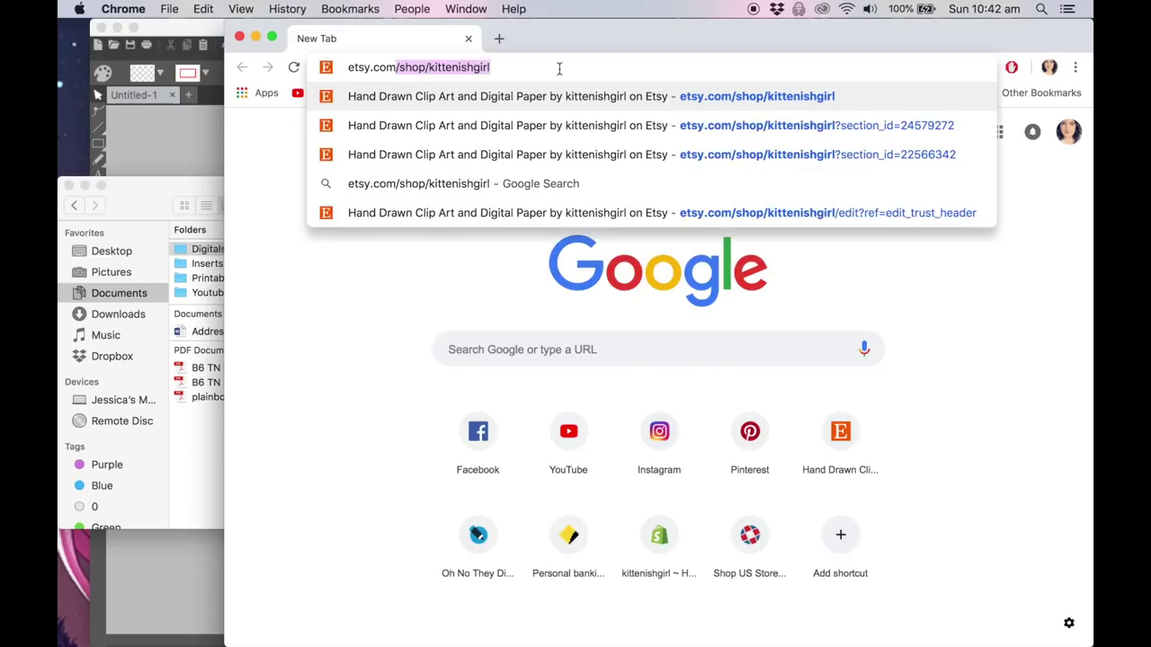
key(Delete)
key(Return)
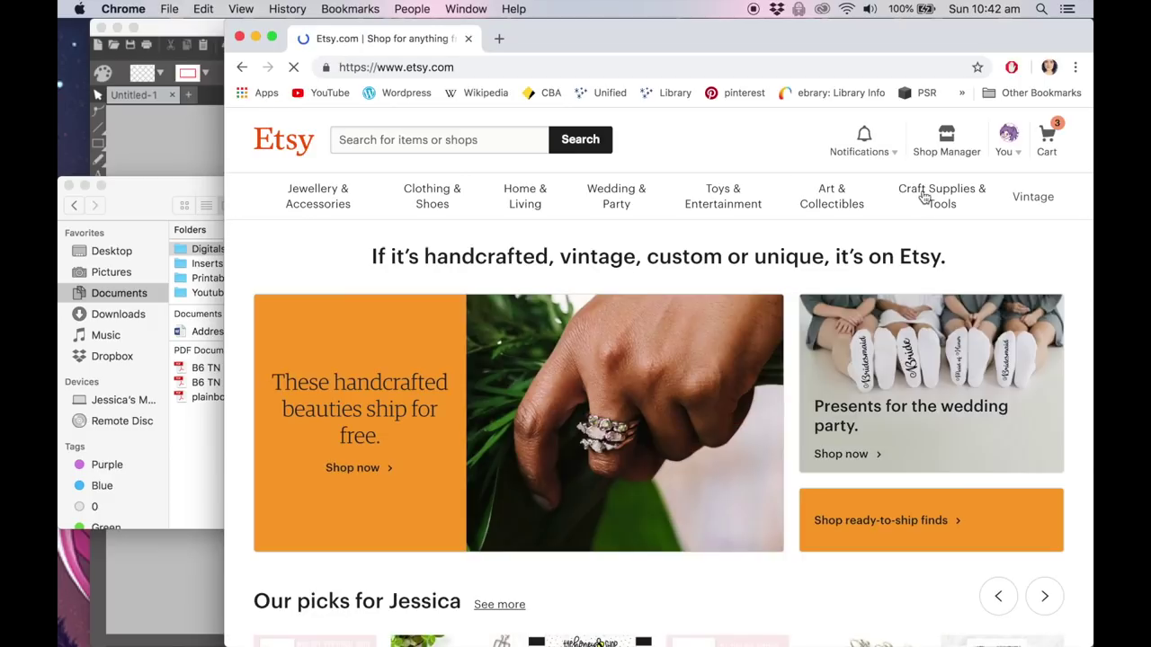
Step: Open the Etsy account's purchases and reviews page and view the purchased digital die cuts
click(1008, 153)
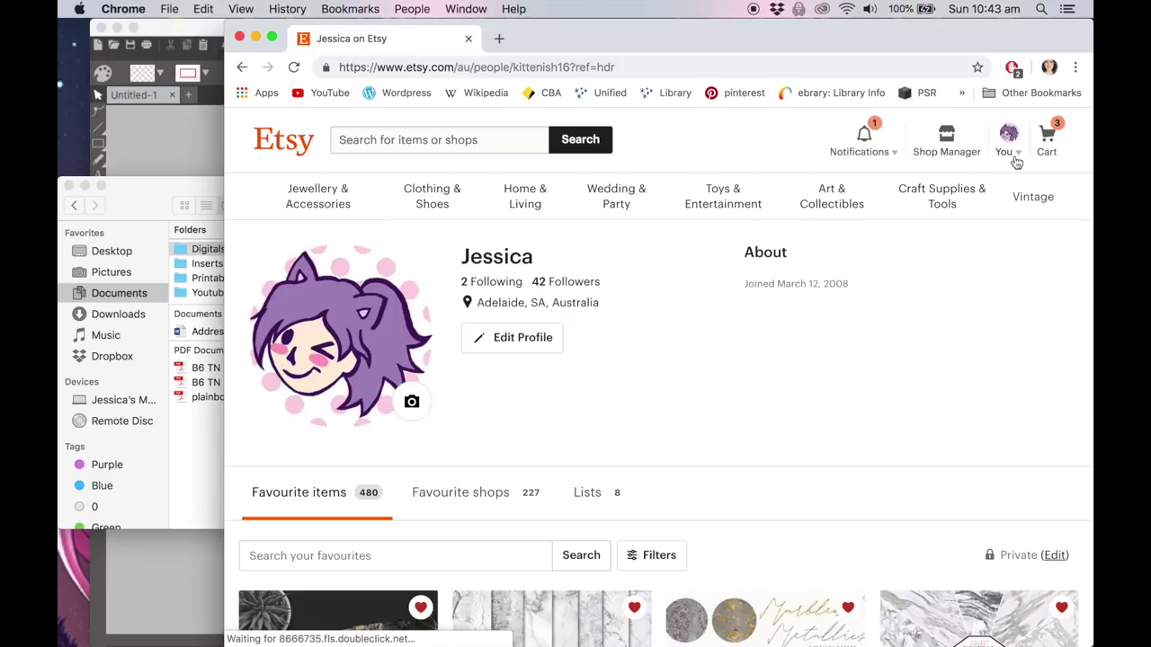
click(1018, 160)
click(930, 320)
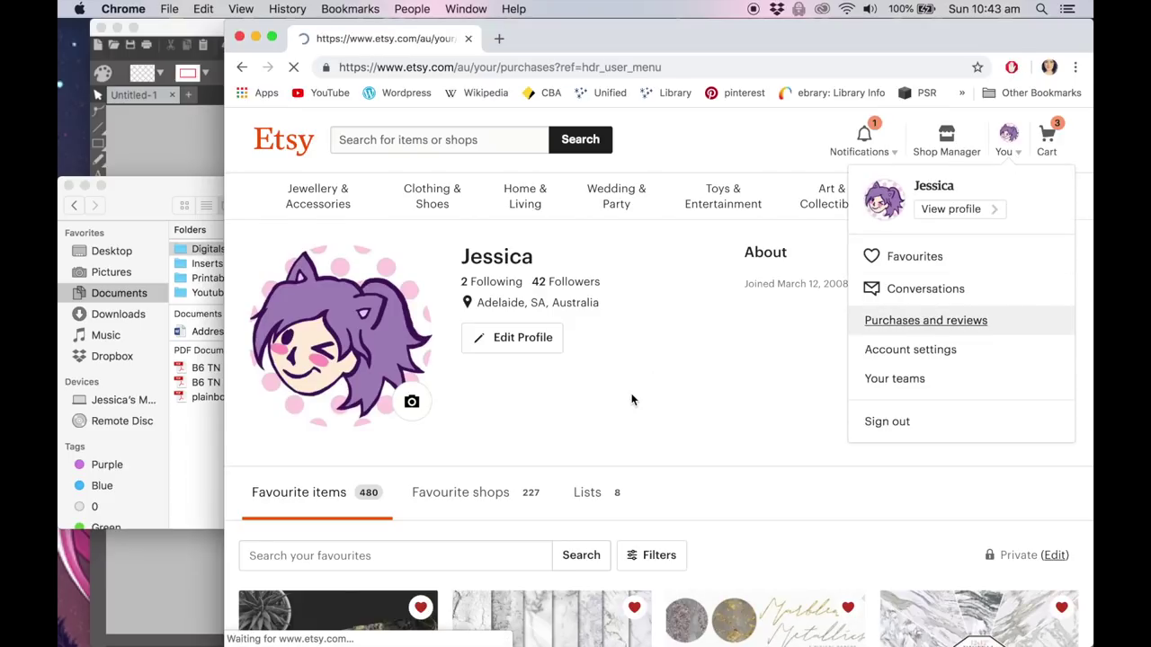
scroll(632, 398, down, 10)
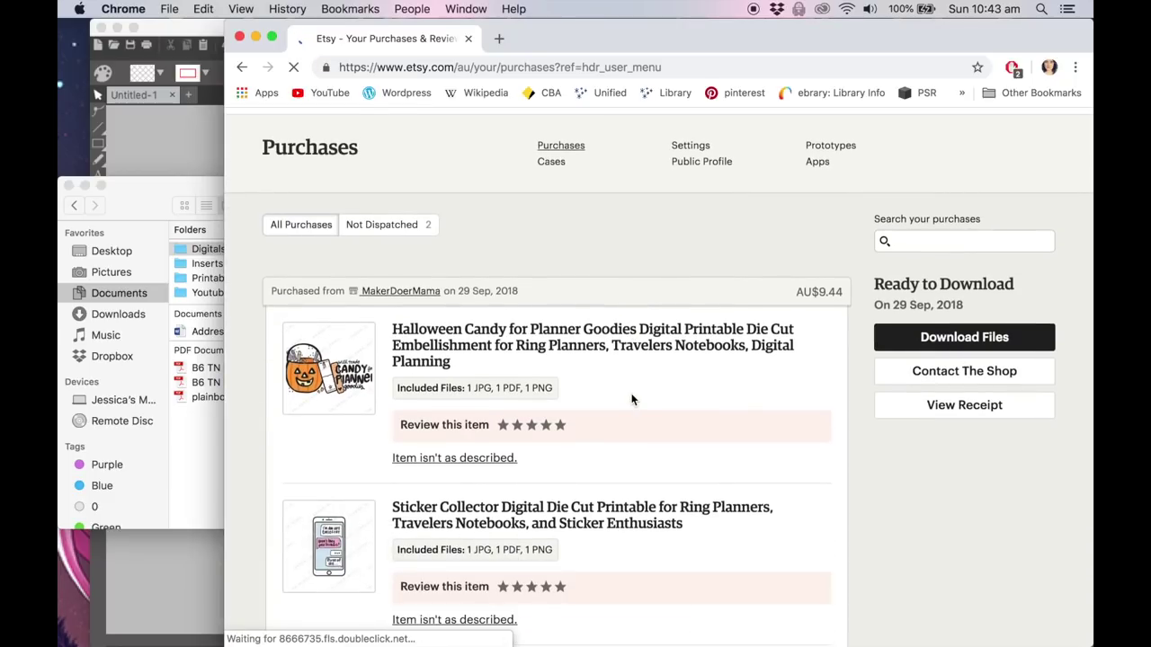
Step: Open the LaznyeCreaShop store from the purchases list and browse its printable die cut and digital paper listings
scroll(632, 398, down, 2)
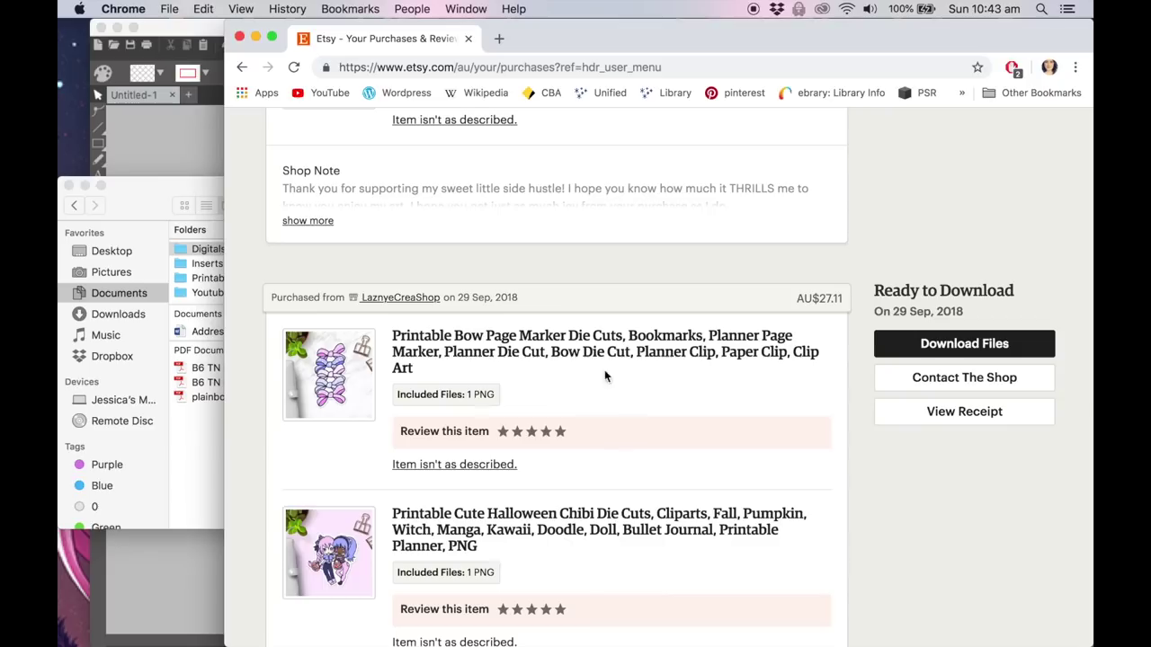
click(400, 298)
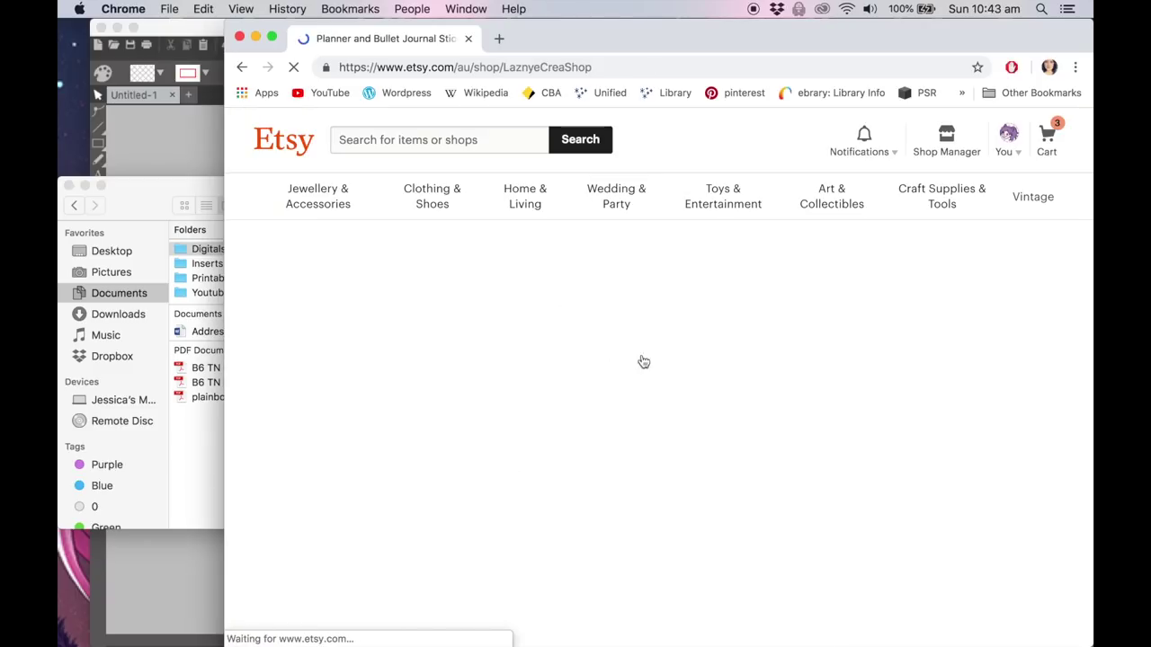
scroll(612, 439, down, 1)
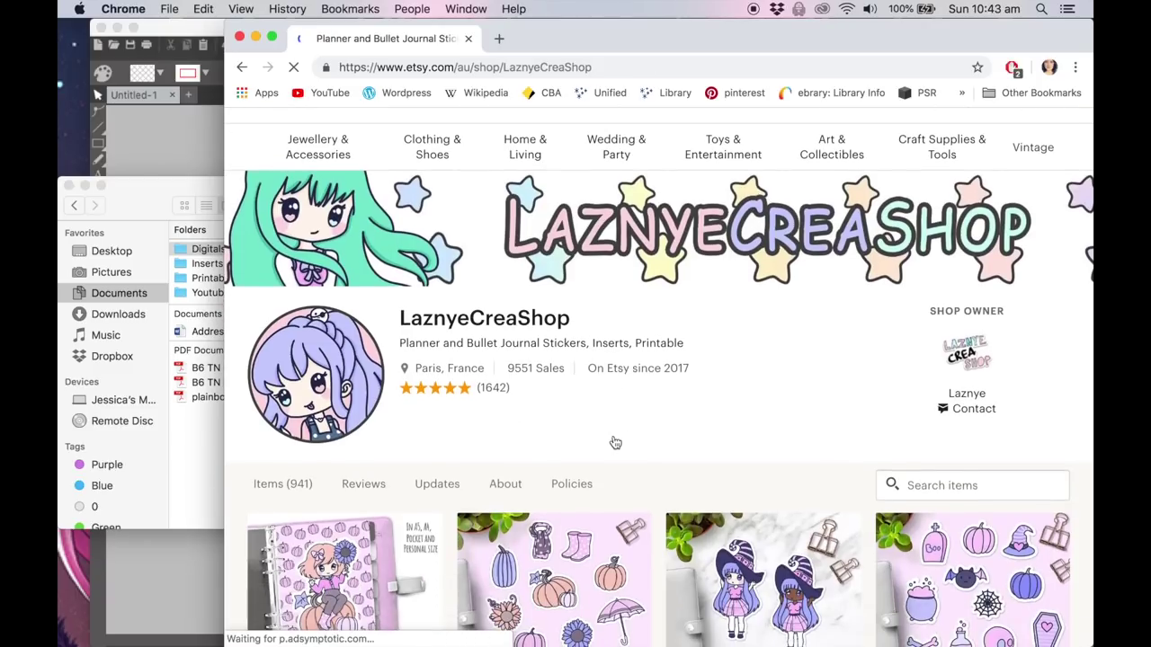
scroll(699, 407, down, 10)
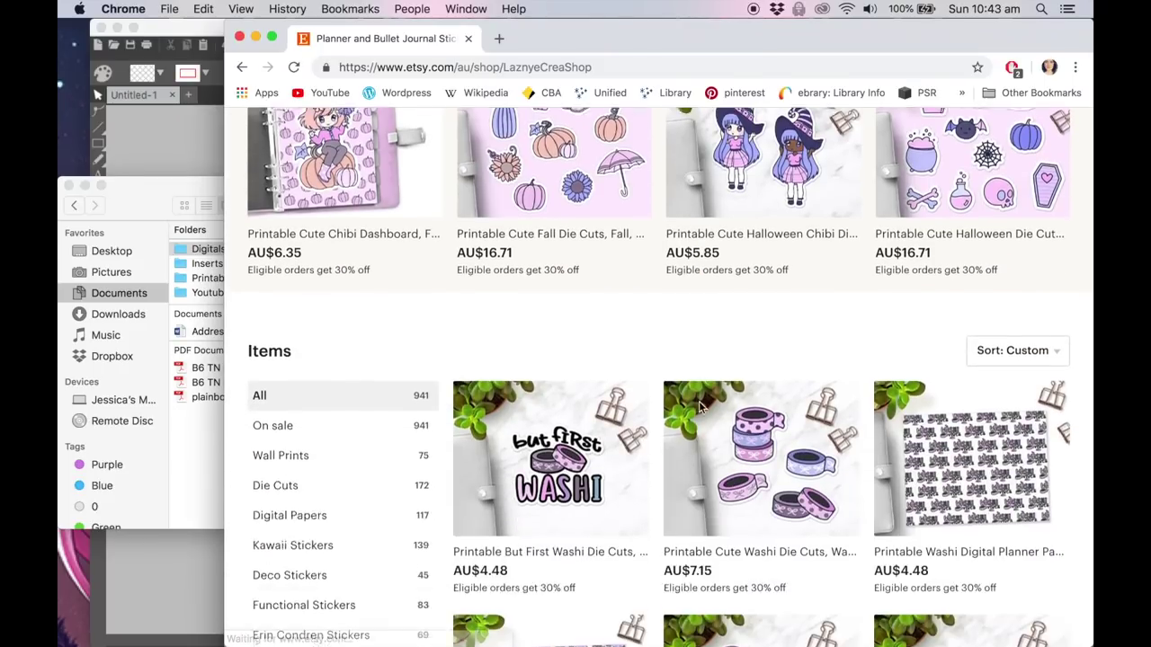
scroll(698, 407, down, 6)
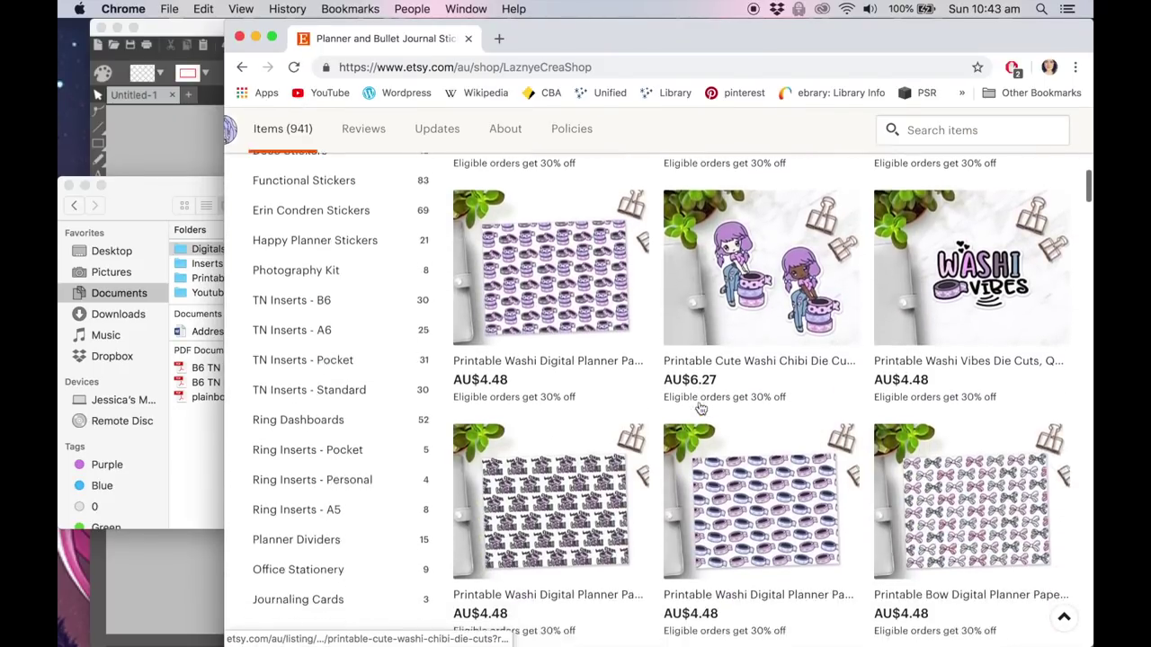
scroll(698, 407, down, 5)
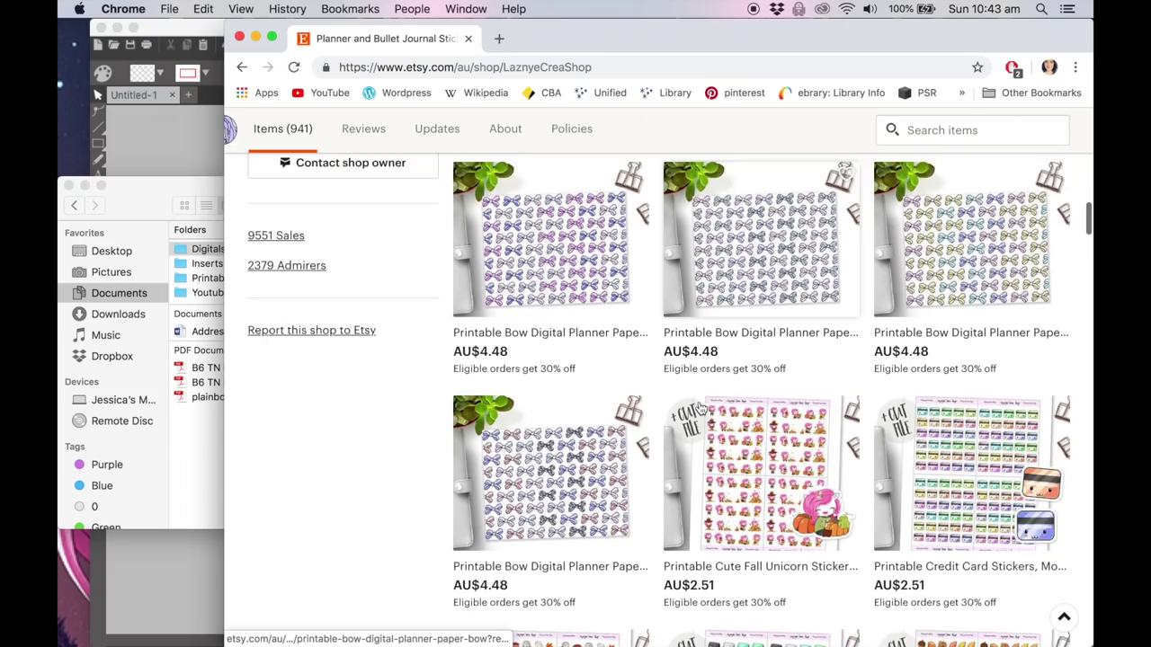
scroll(635, 340, down, 5)
scroll(634, 340, up, 4)
scroll(635, 340, up, 3)
scroll(635, 339, down, 12)
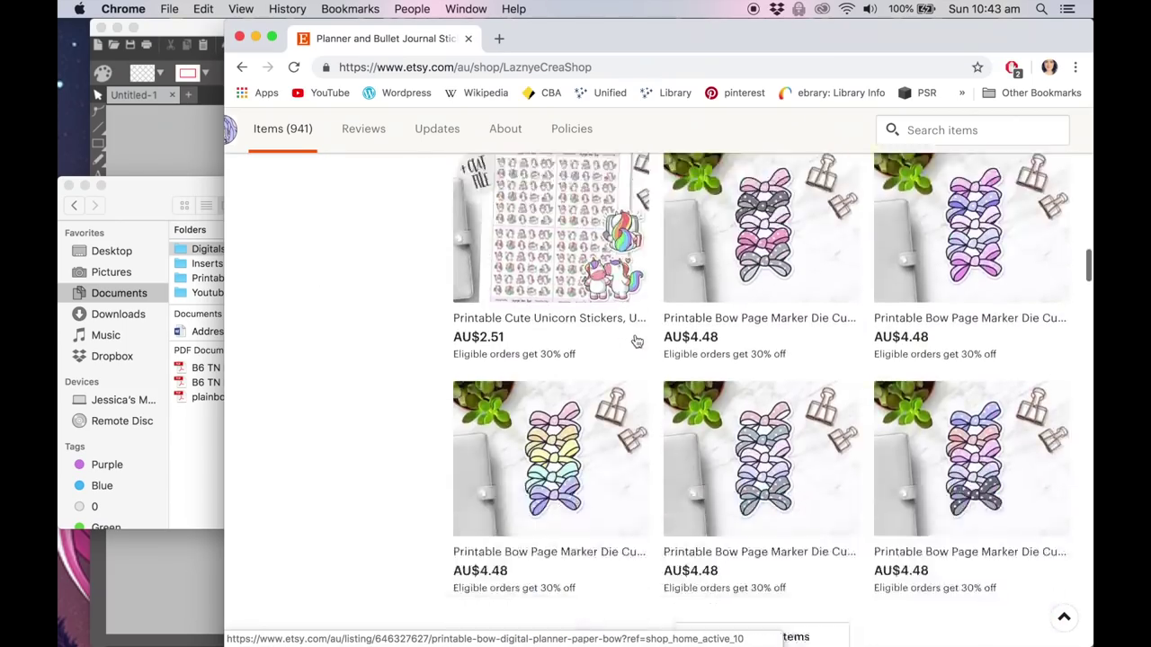
scroll(635, 340, up, 10)
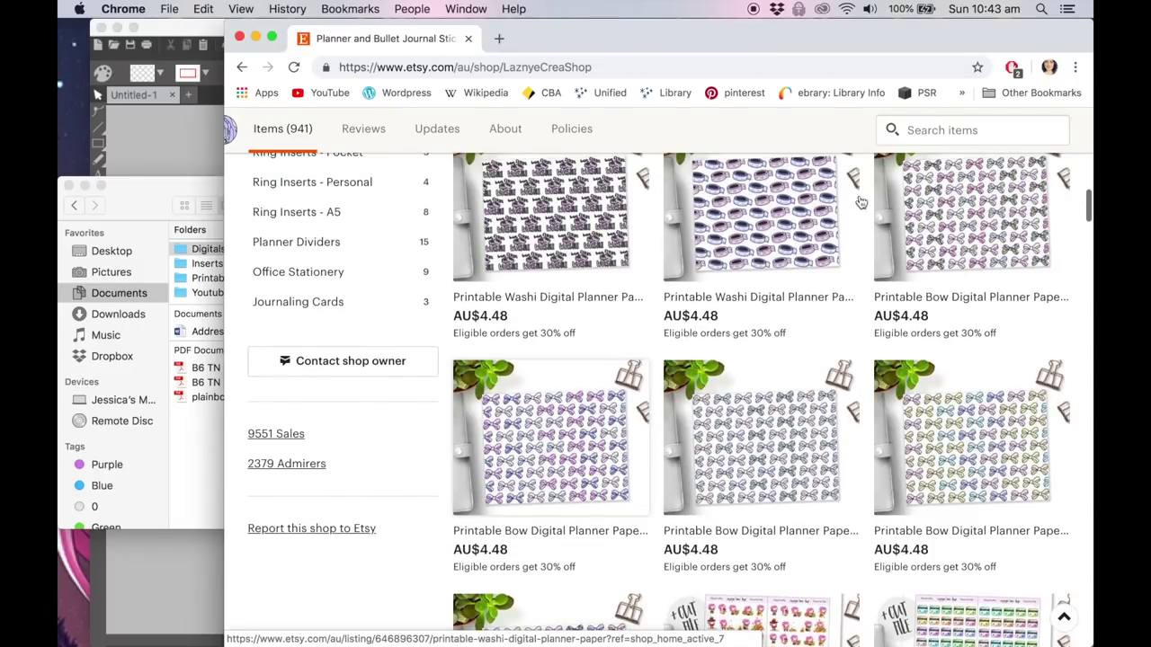
scroll(775, 234, up, 2)
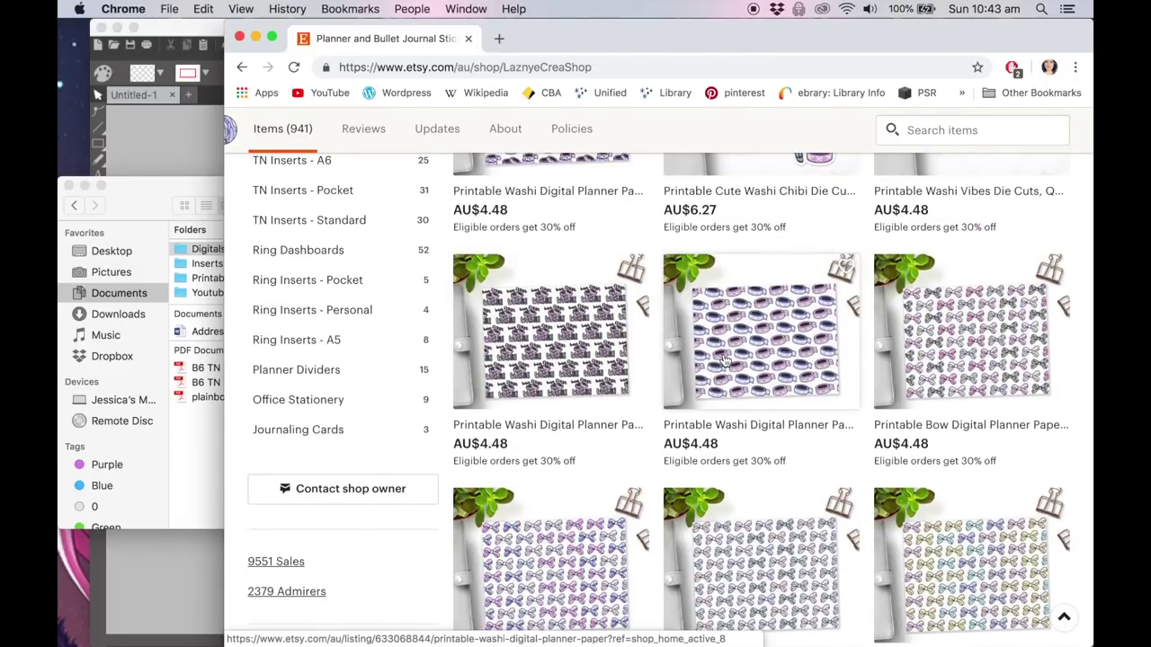
Step: Leave the Etsy window and preview the DieCut images in the Digitals folder, ending on DieCut_1026.png
click(240, 39)
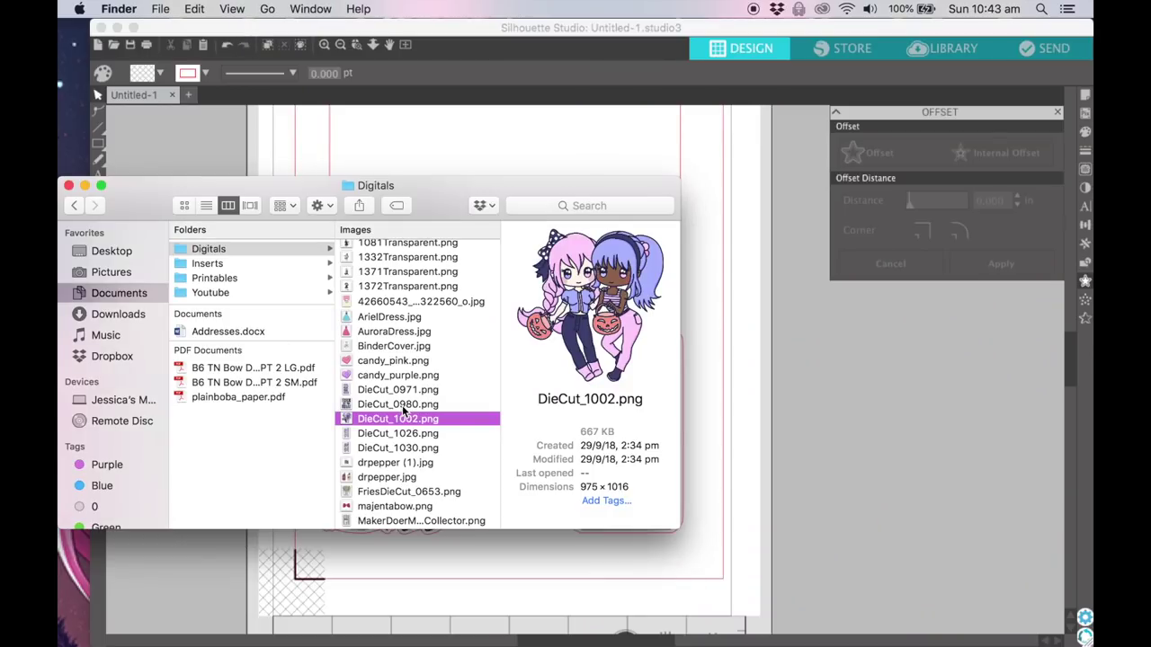
click(420, 391)
key(Up)
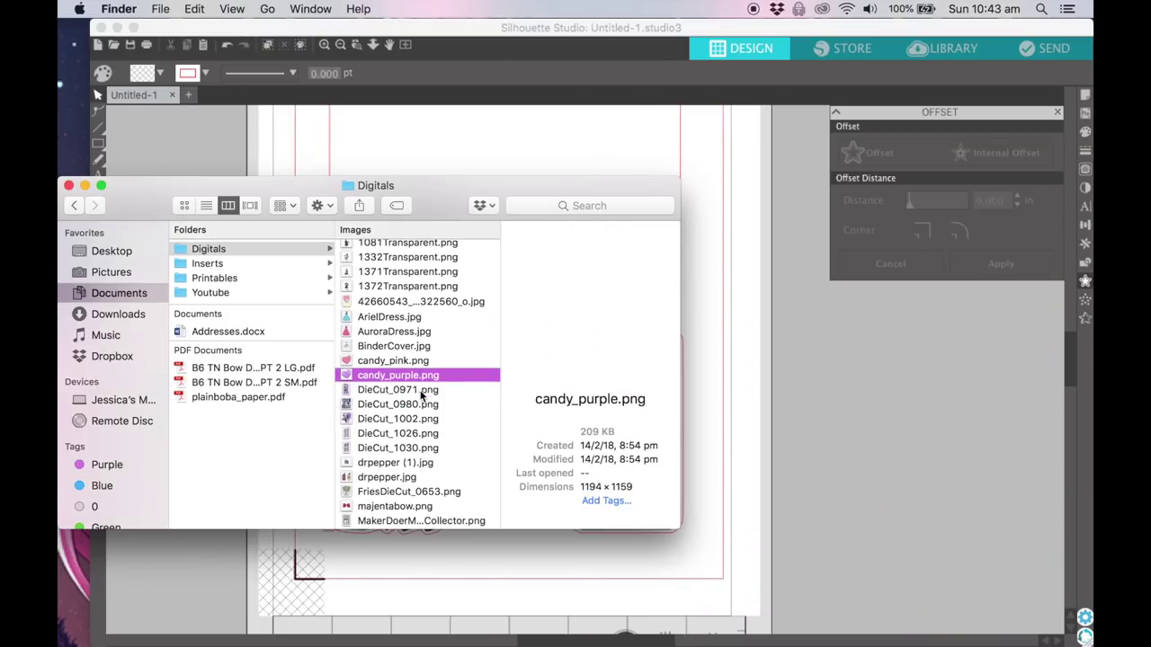
key(Down)
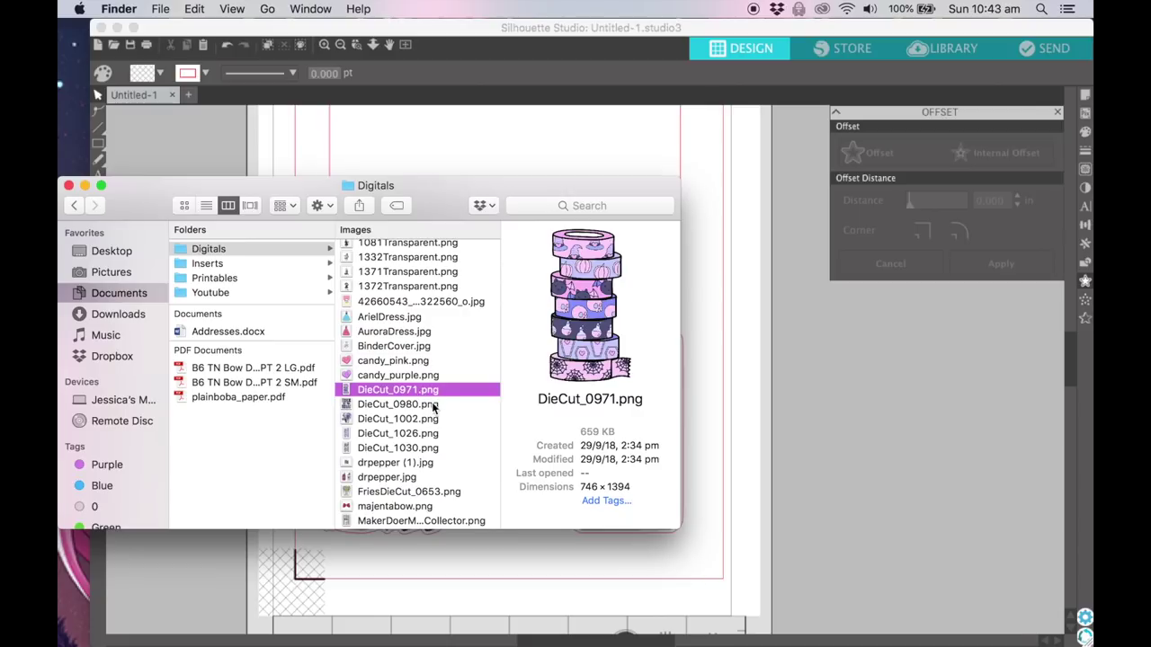
scroll(438, 393, up, 1)
click(402, 469)
key(Up)
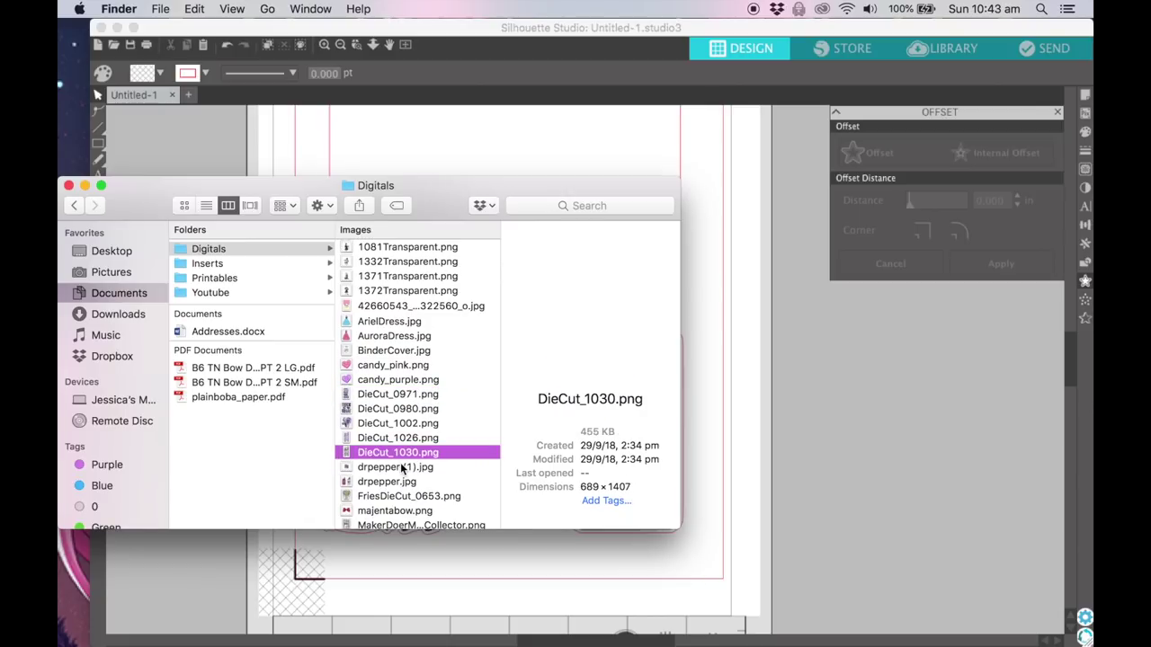
key(Up)
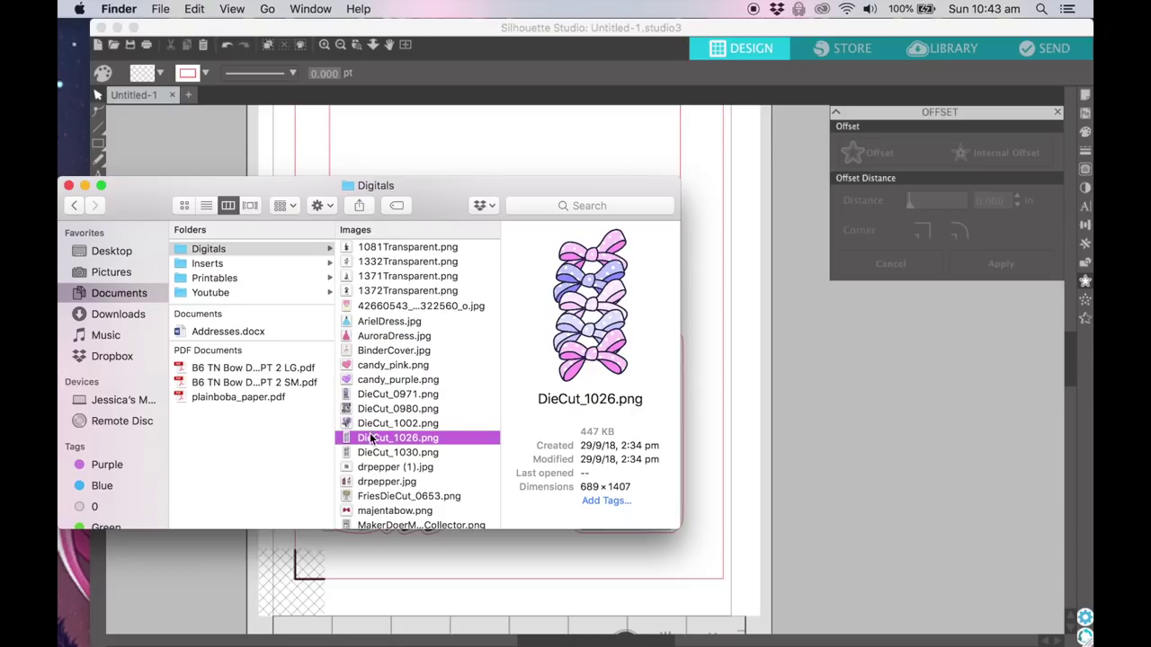
Step: Place DieCut_1026.png on the Silhouette Studio page, move the bow stack over the upper rectangle and rotate it 90 degrees clockwise
drag(702, 364, 746, 346)
click(873, 327)
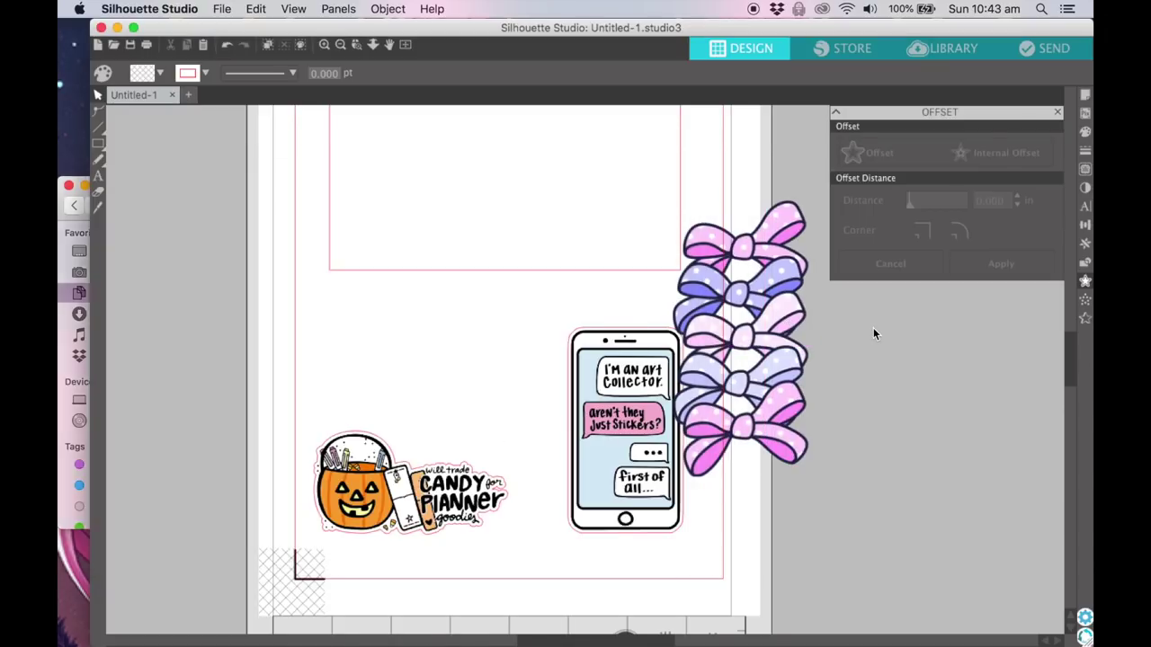
scroll(873, 334, up, 3)
drag(765, 406, 474, 264)
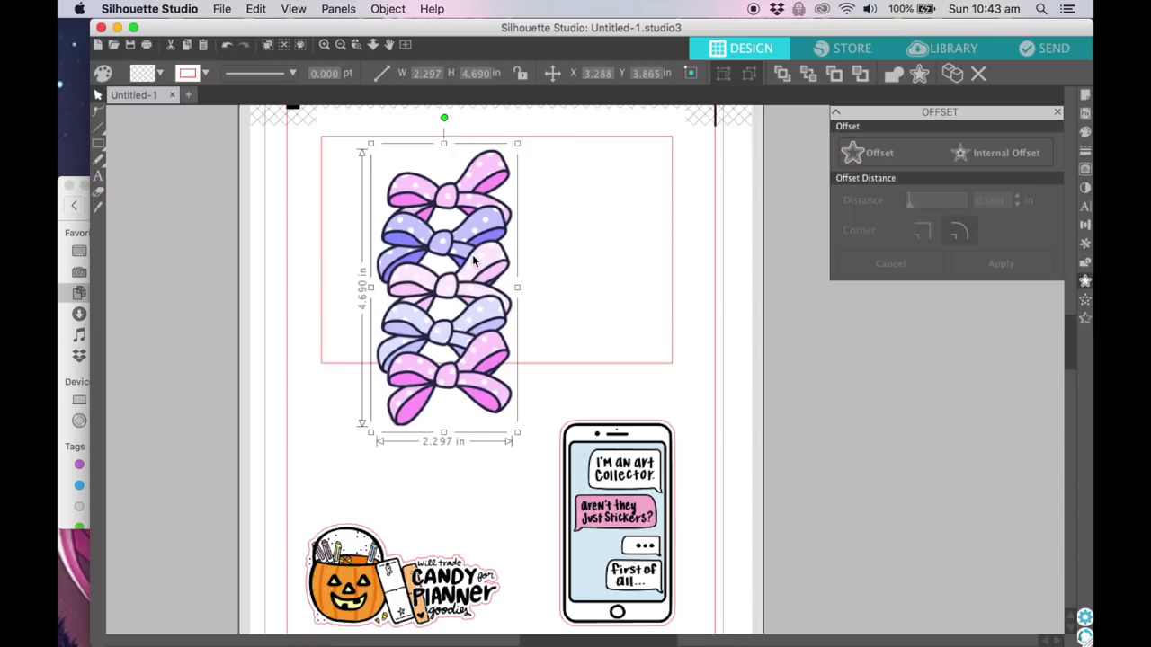
scroll(475, 252, up, 3)
drag(432, 168, 603, 336)
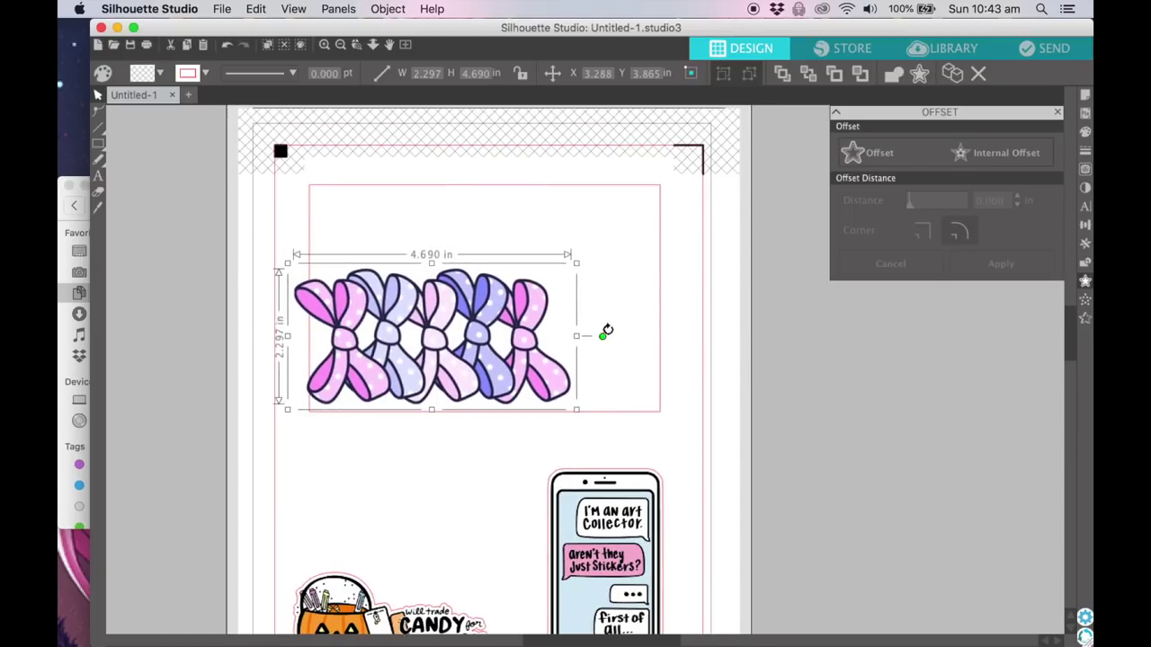
Step: Enlarge the rotated bow artwork to about 6.49 by 3.18 in and position it over the upper rectangle
drag(605, 345, 635, 328)
drag(640, 289, 615, 350)
drag(495, 358, 500, 276)
drag(582, 325, 705, 347)
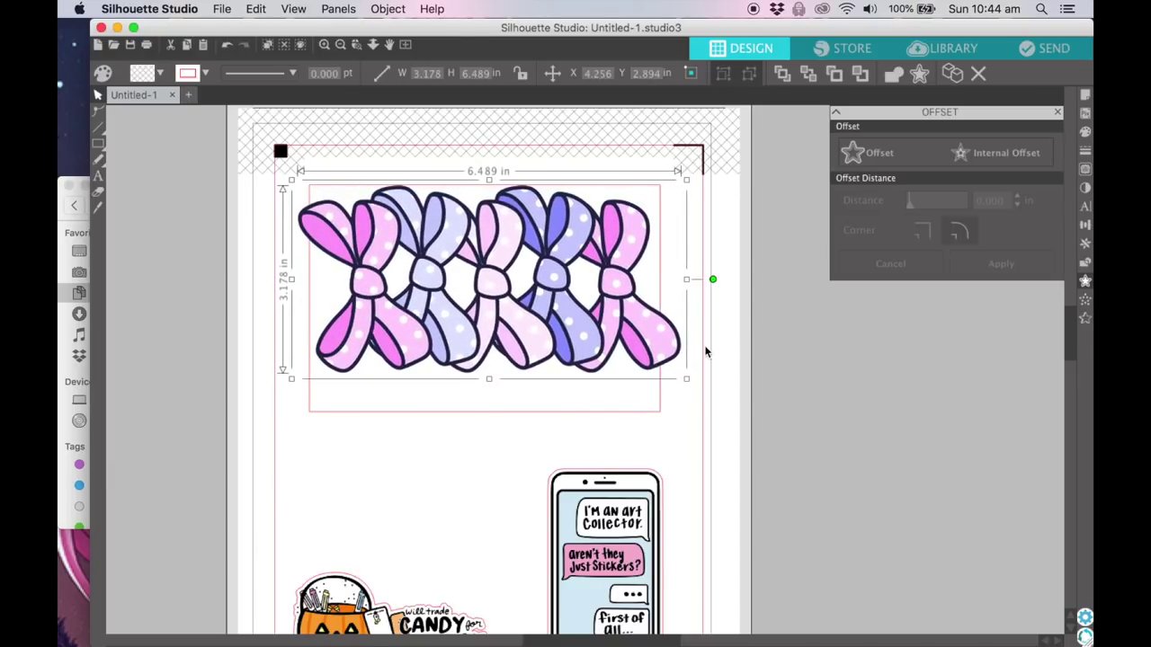
mouse_move(604, 325)
mouse_down()
mouse_move(606, 336)
mouse_move(608, 315)
mouse_up()
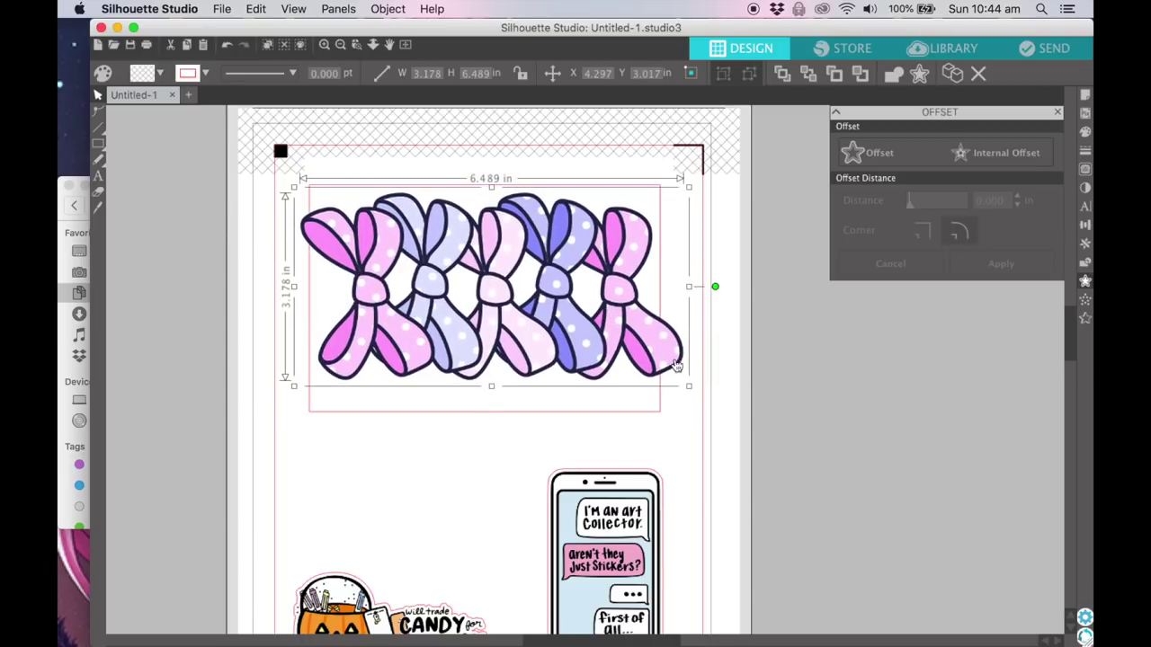
click(724, 433)
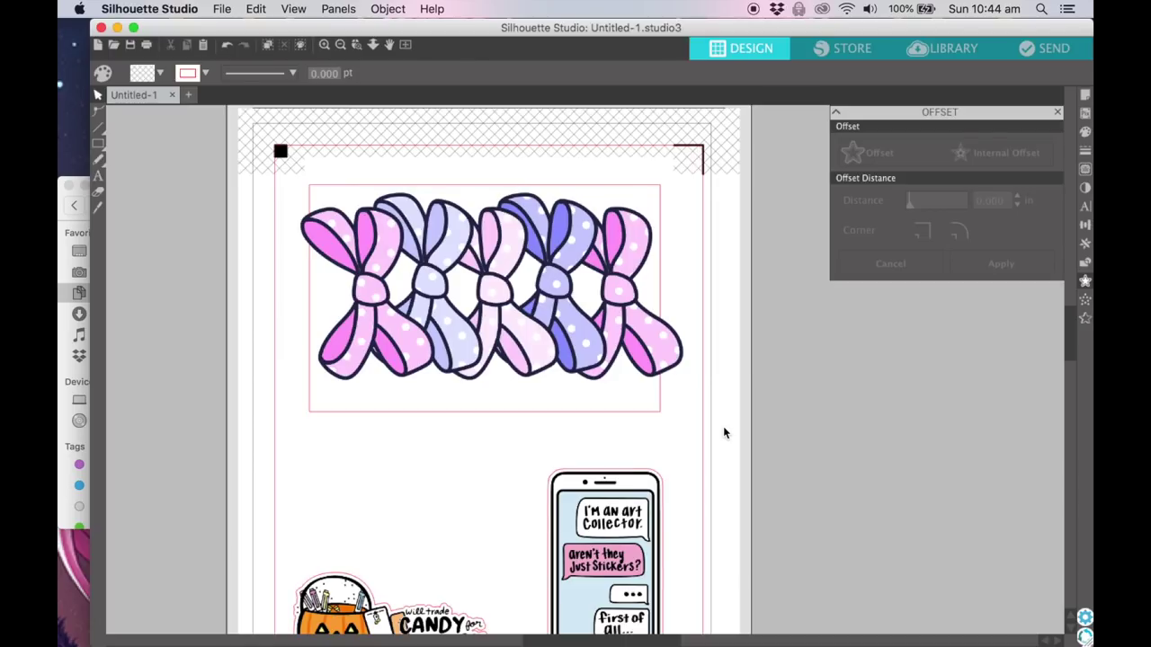
Step: Close the Offset settings to clear the workspace around the page
scroll(724, 434, right, 6)
scroll(724, 433, up, 5)
scroll(723, 432, up, 5)
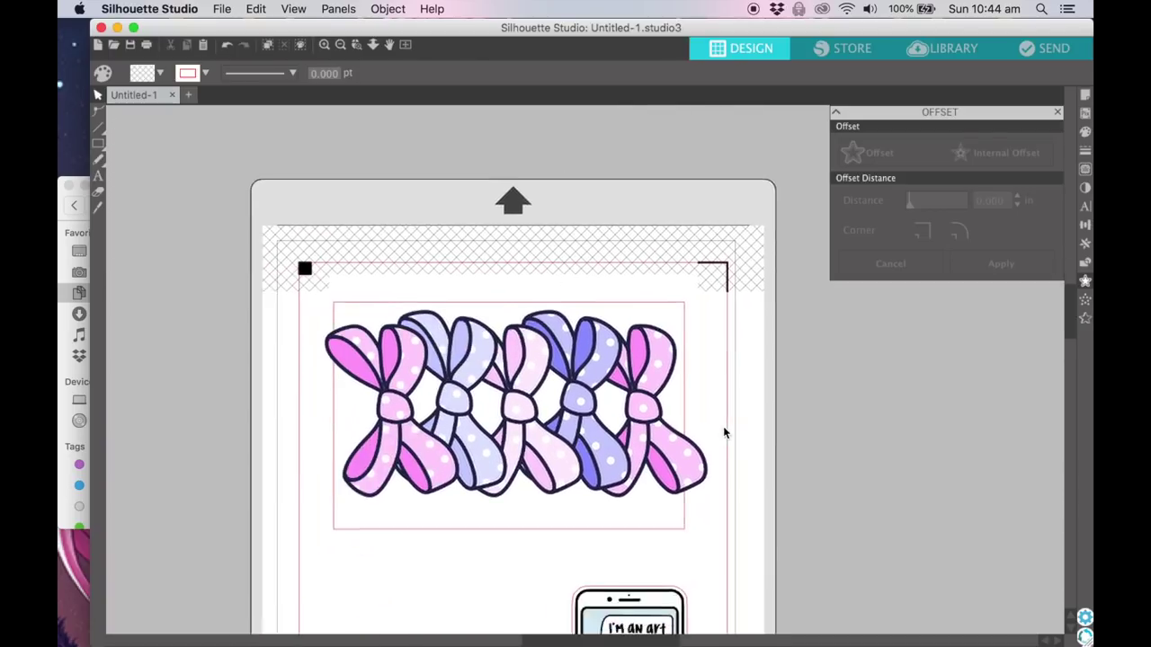
scroll(724, 433, up, 5)
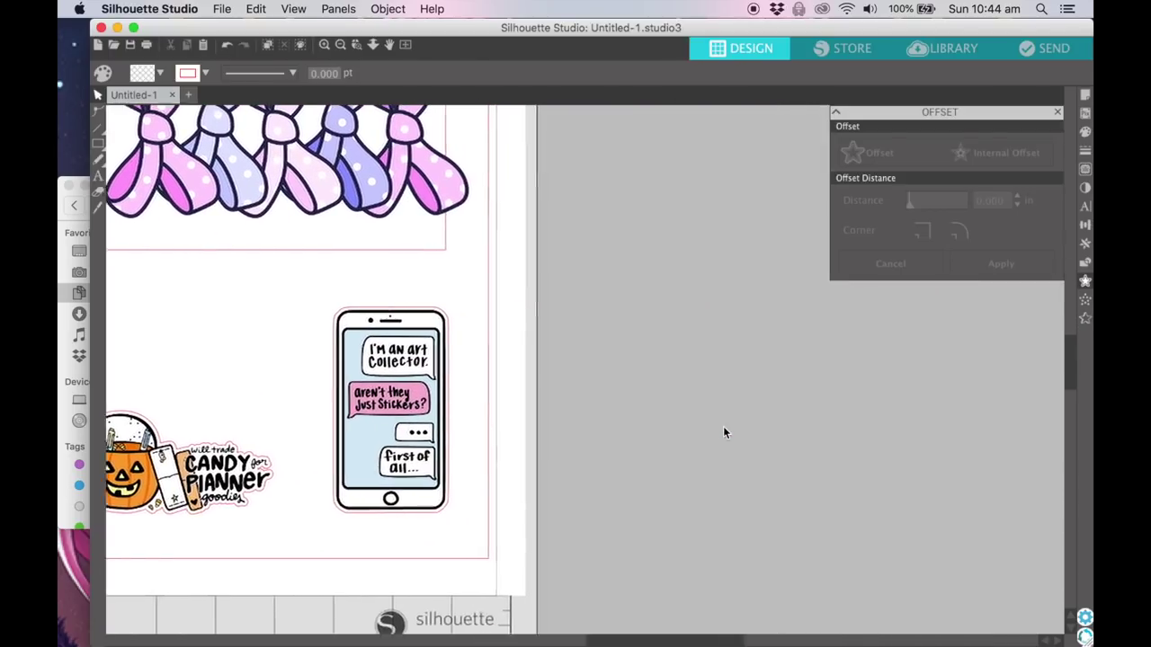
click(1057, 112)
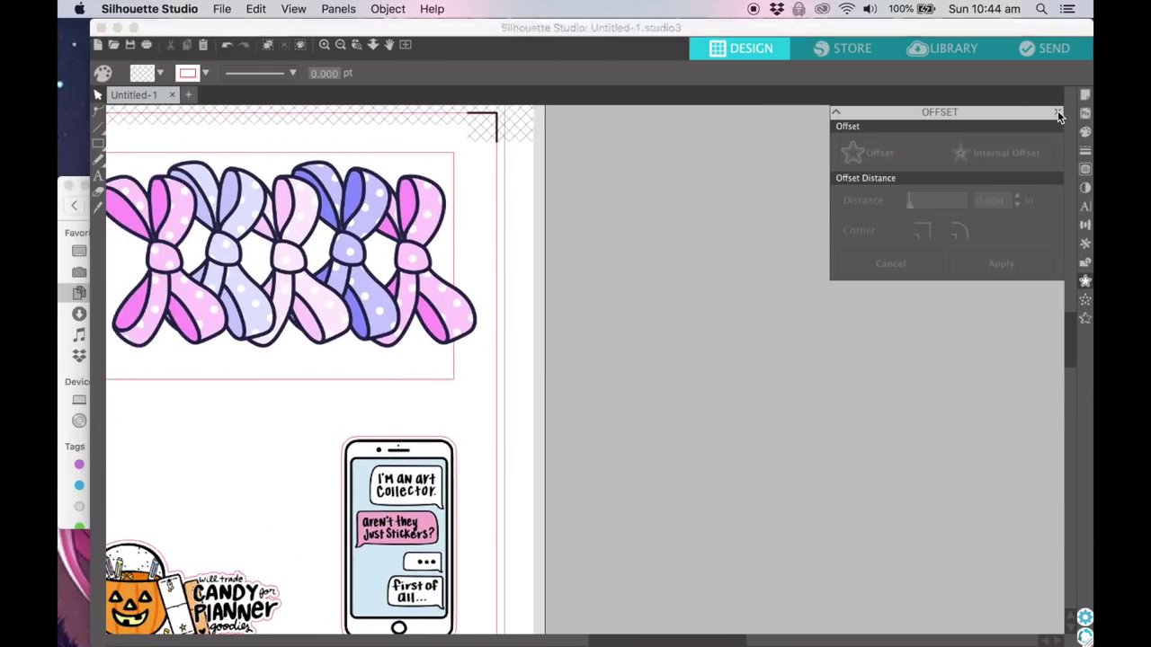
scroll(651, 384, left, 4)
scroll(650, 384, up, 2)
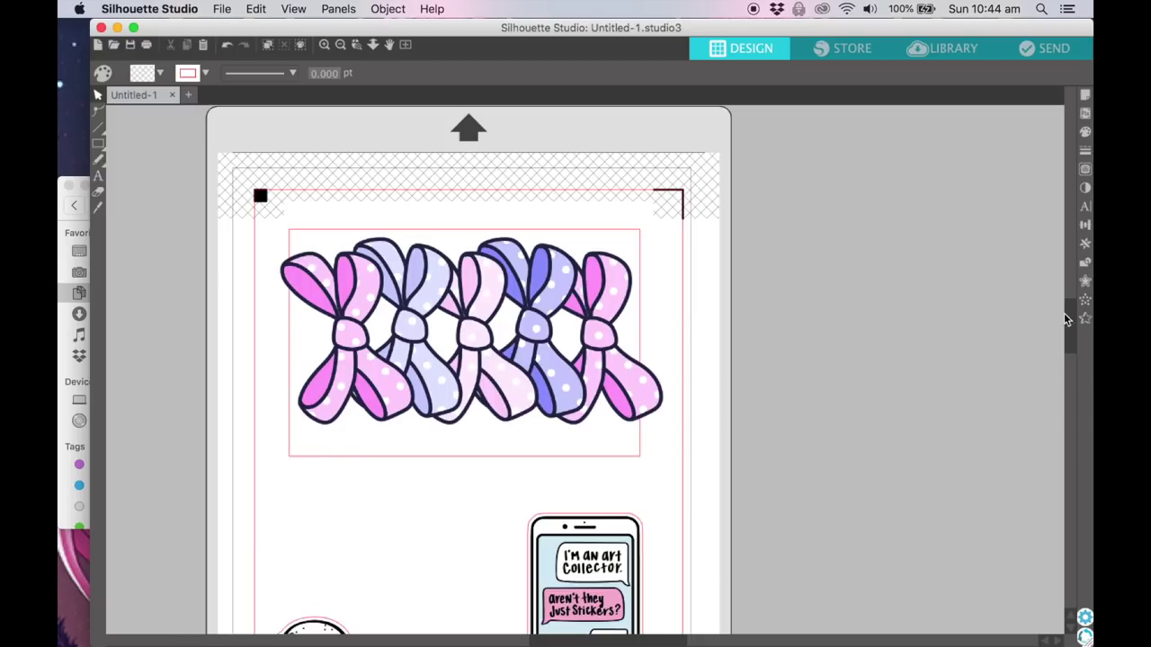
scroll(828, 208, left, 5)
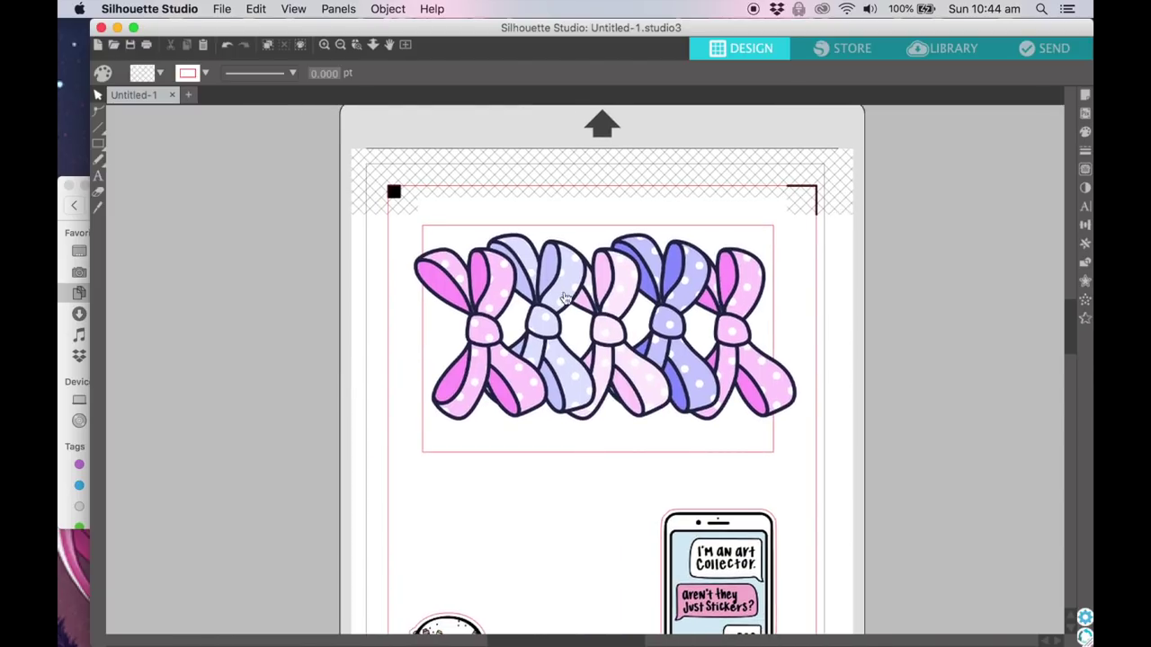
Step: Move the bow artwork off the page onto the empty workspace beside it
click(547, 308)
drag(546, 308, 556, 286)
drag(688, 286, 222, 292)
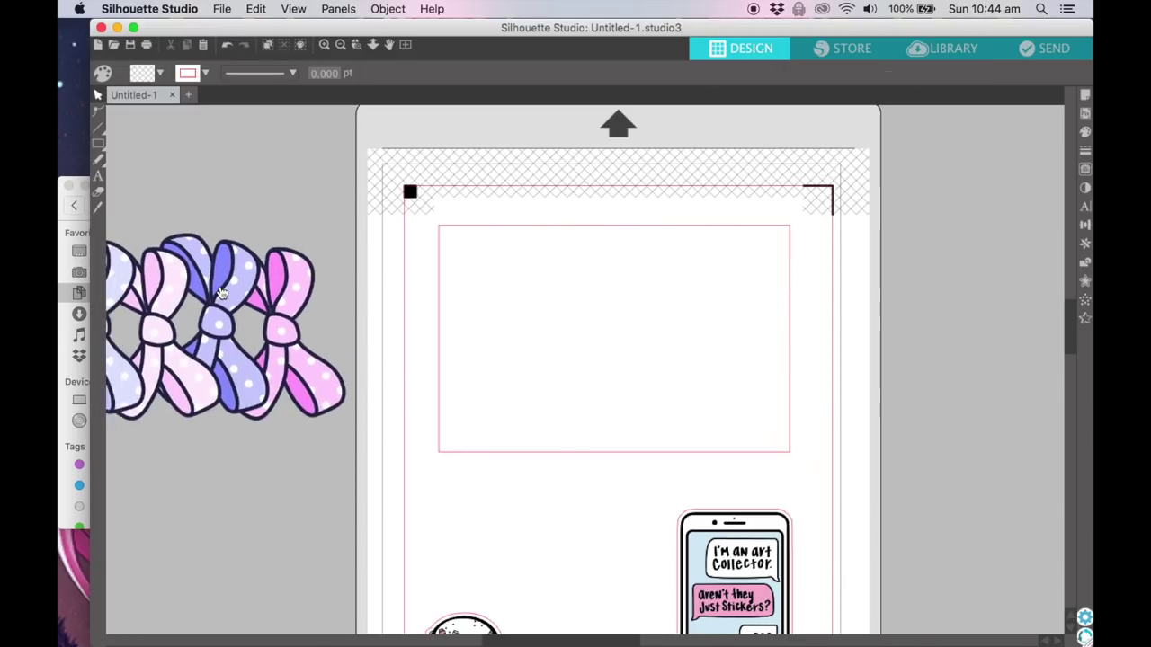
scroll(222, 294, left, 8)
scroll(222, 294, left, 1)
drag(457, 299, 381, 299)
scroll(761, 180, left, 2)
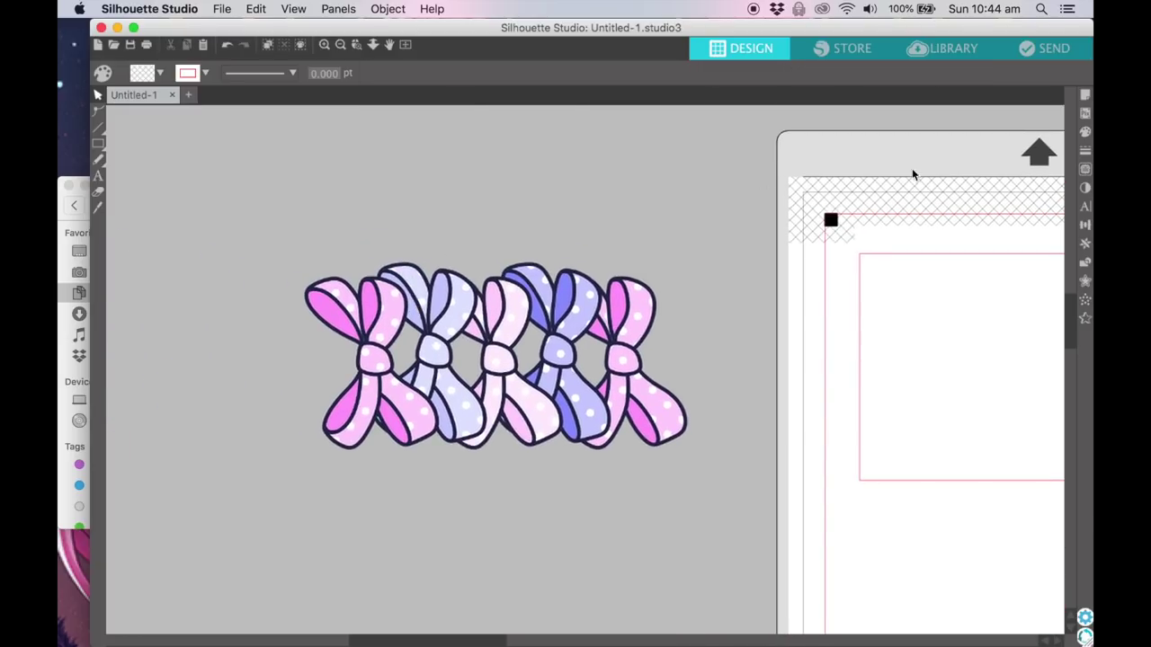
Step: Trace and detach the bow artwork using a trace area of about 7.94 by 4.70 in and a threshold of 100%
click(1085, 170)
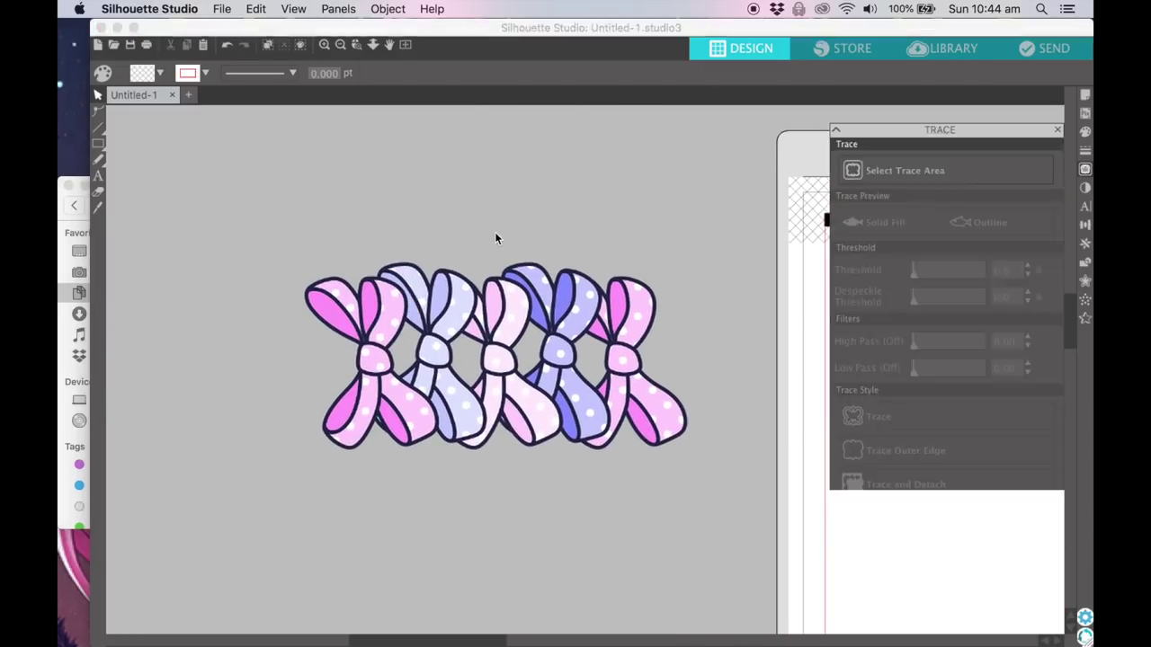
click(919, 151)
mouse_move(279, 226)
mouse_down()
mouse_move(761, 504)
mouse_move(747, 505)
mouse_up()
click(978, 252)
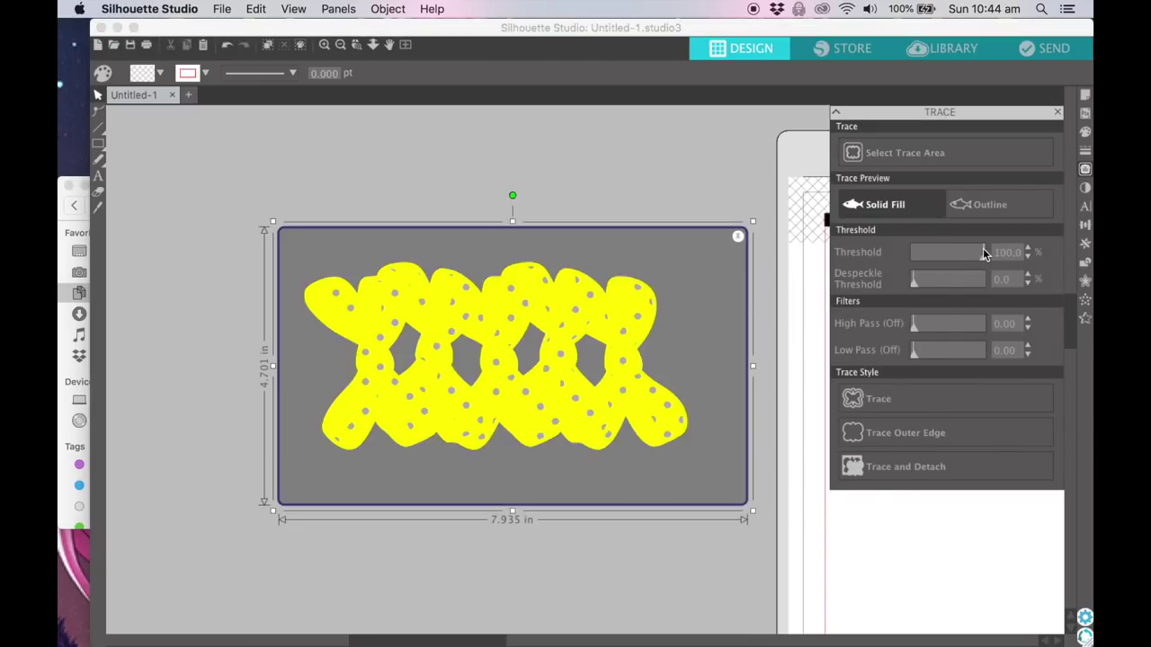
click(910, 467)
Step: Move the detached bow artwork away from its leftover traced edges and remove those leftovers
mouse_move(503, 340)
mouse_down()
mouse_move(554, 439)
mouse_move(580, 553)
mouse_up()
scroll(542, 364, down, 2)
drag(514, 416, 515, 541)
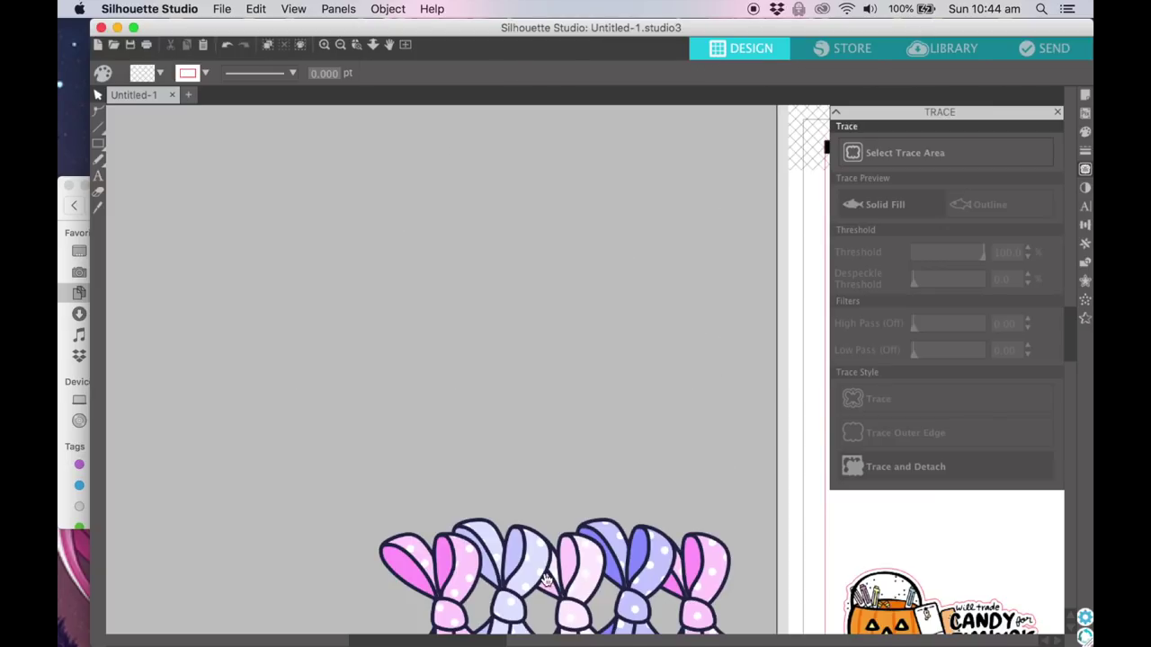
Step: Move the detached bow artwork back onto the page, covering most of the upper rectangle
drag(546, 580, 609, 295)
scroll(608, 293, right, 4)
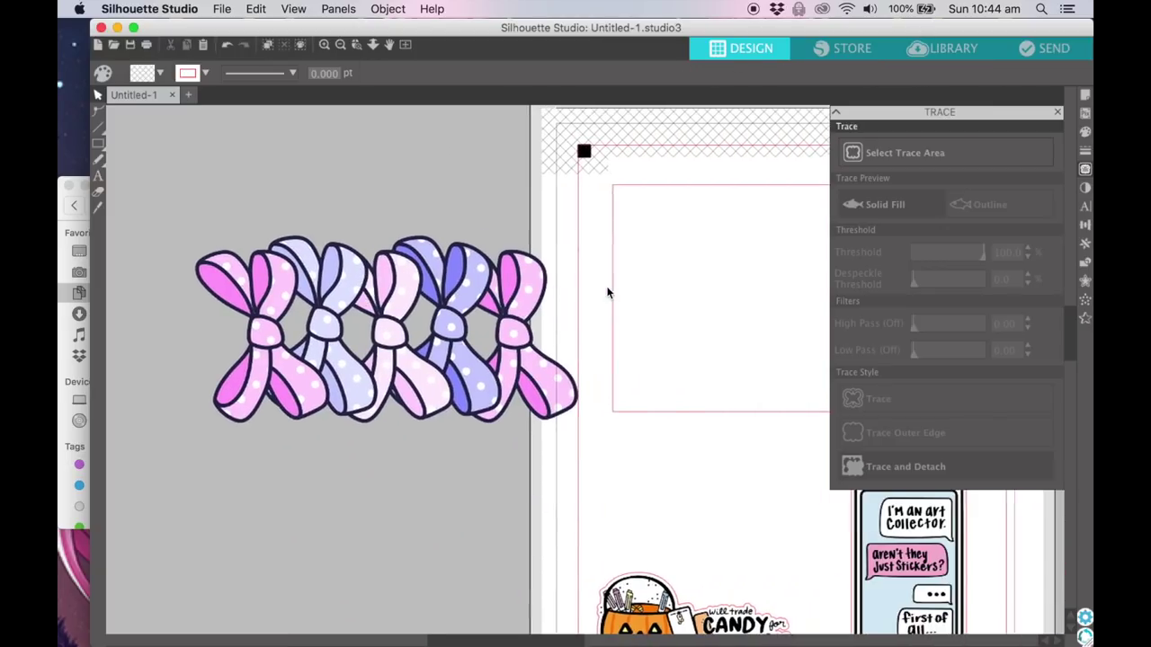
drag(506, 296, 686, 293)
scroll(685, 293, right, 5)
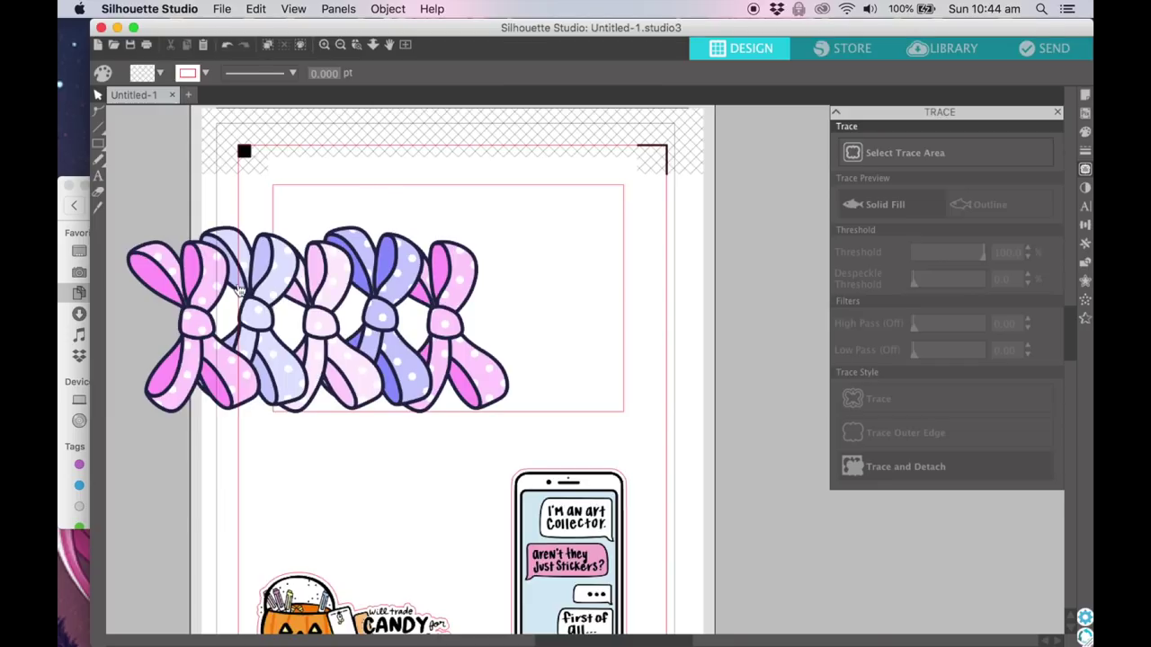
drag(249, 286, 387, 256)
click(175, 212)
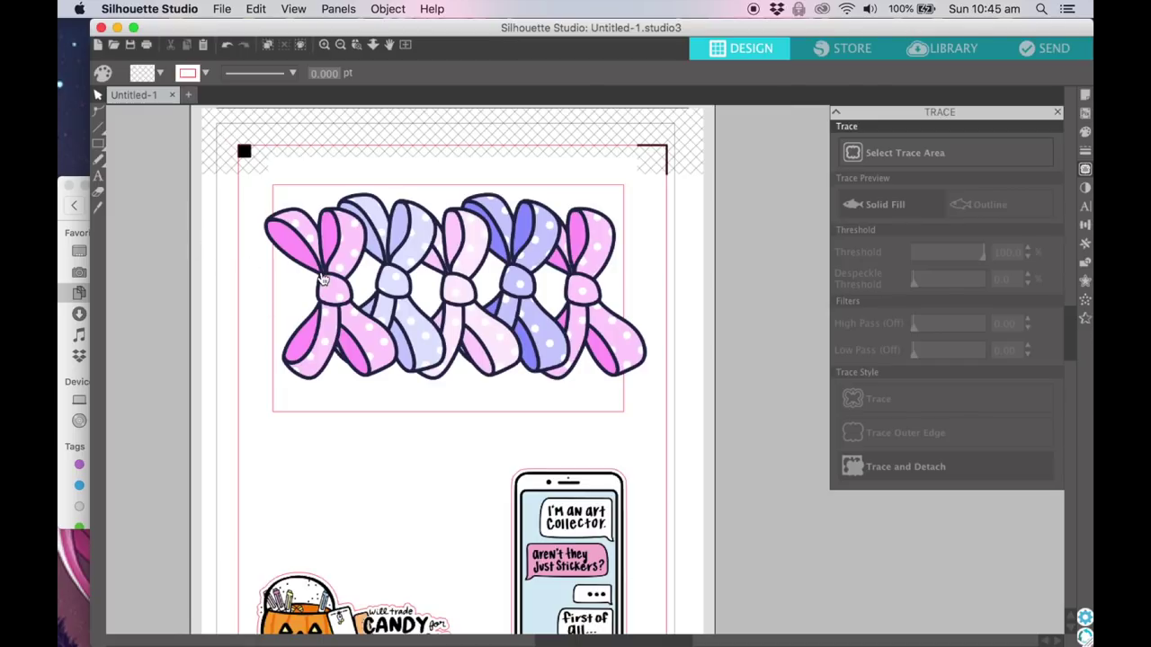
scroll(322, 279, down, 1)
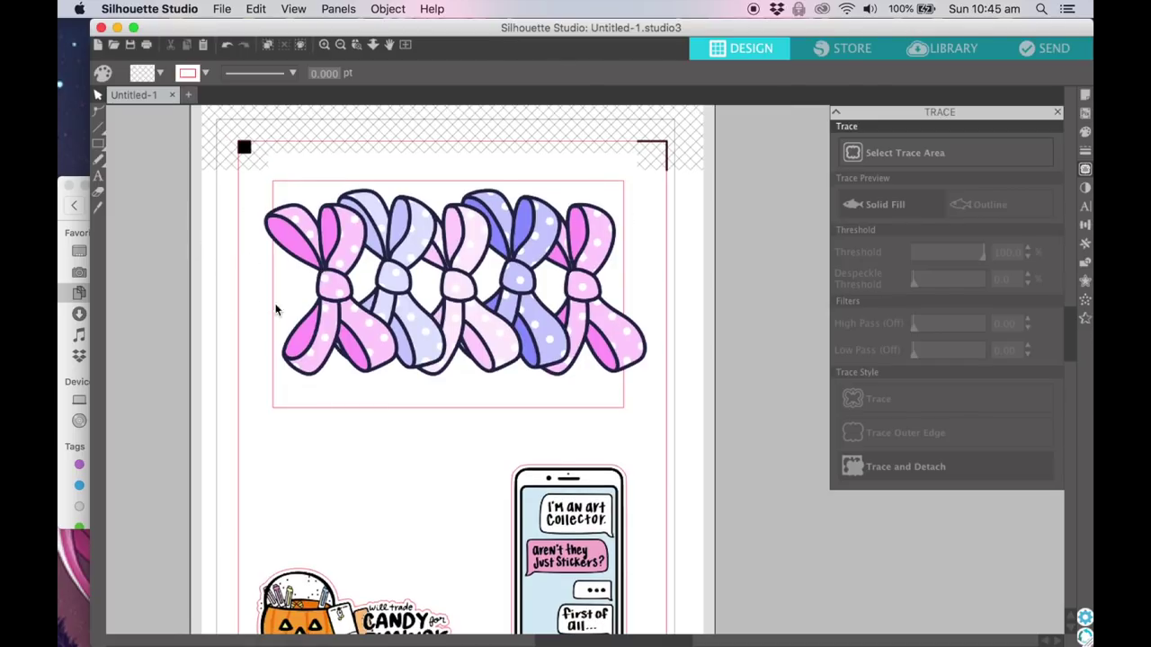
scroll(276, 309, down, 5)
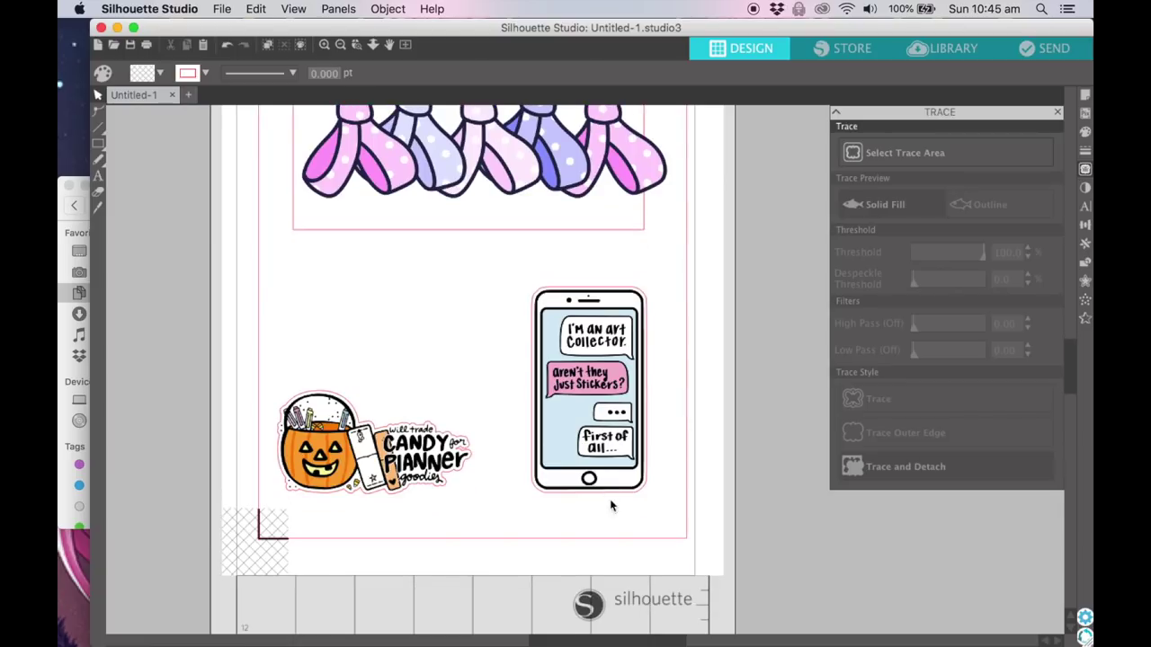
Step: Move the detached bow artwork off the page onto the empty workspace beside it
scroll(521, 471, up, 7)
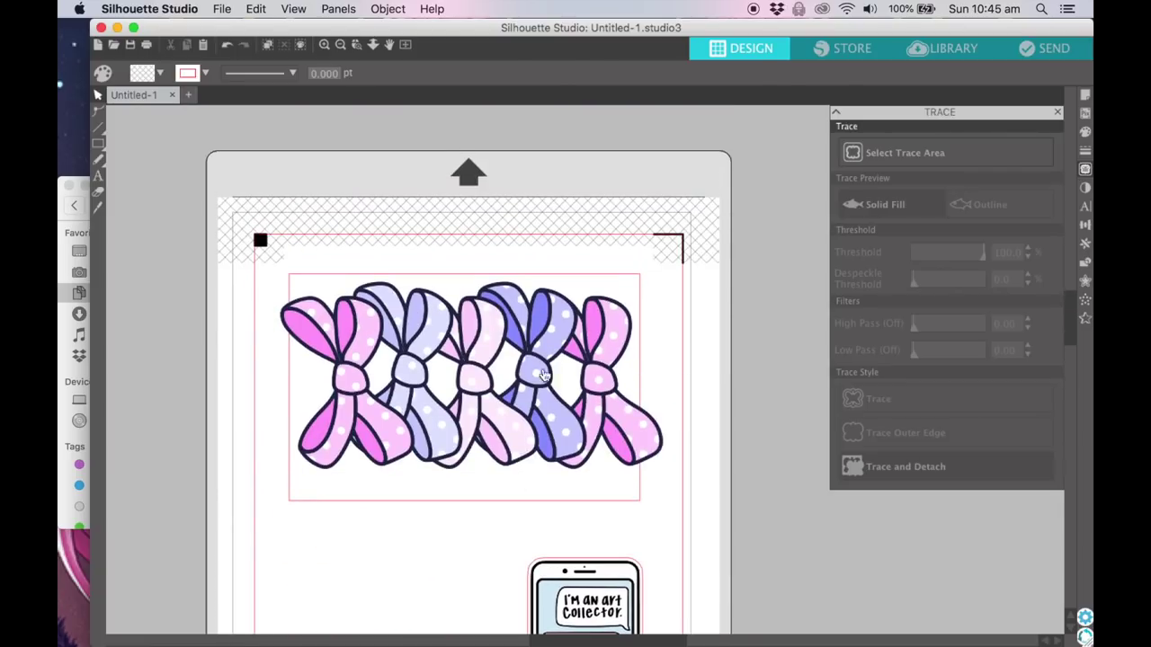
drag(546, 370, 552, 373)
key(Escape)
scroll(552, 373, down, 3)
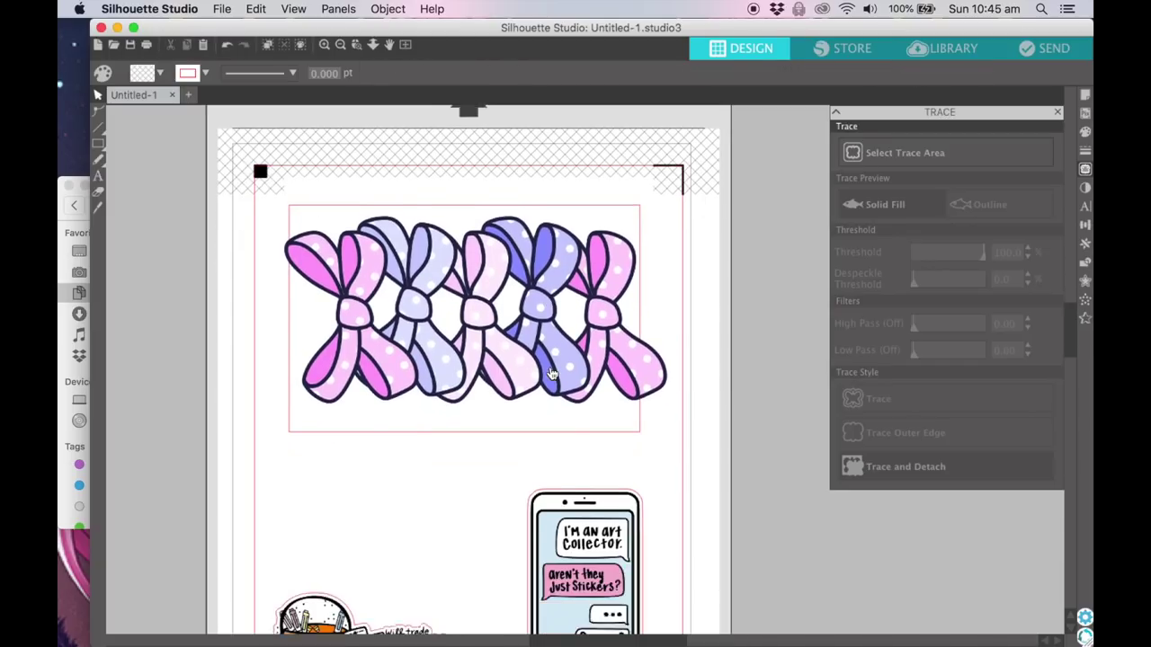
drag(540, 312, 733, 328)
scroll(734, 329, right, 3)
scroll(733, 323, right, 7)
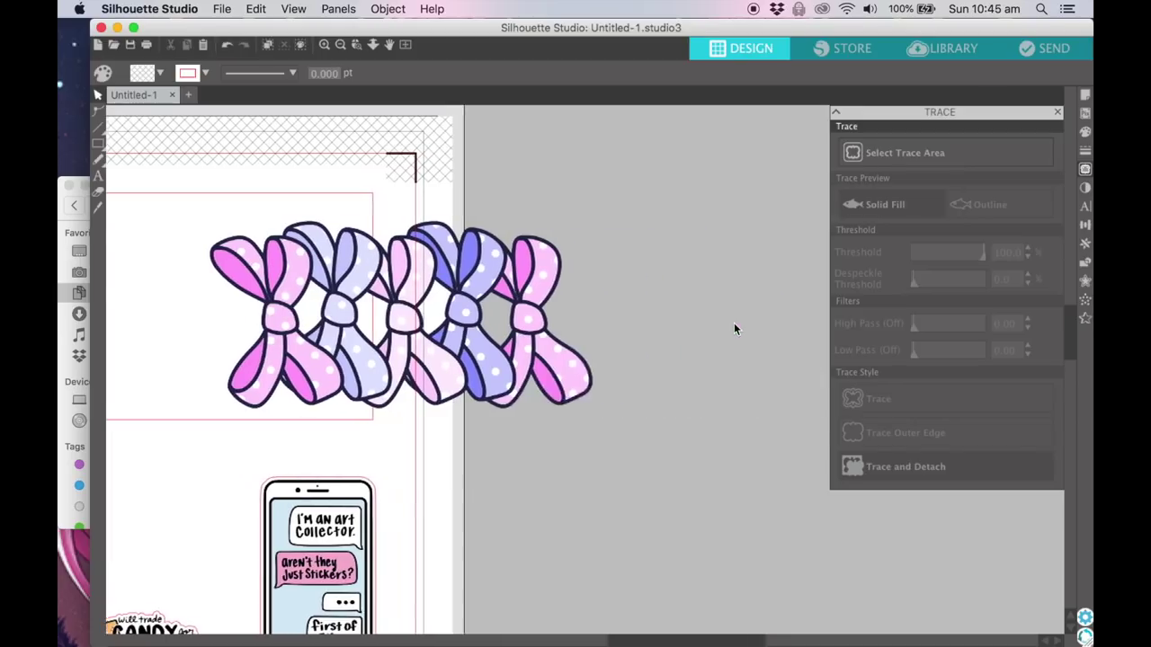
drag(356, 307, 644, 328)
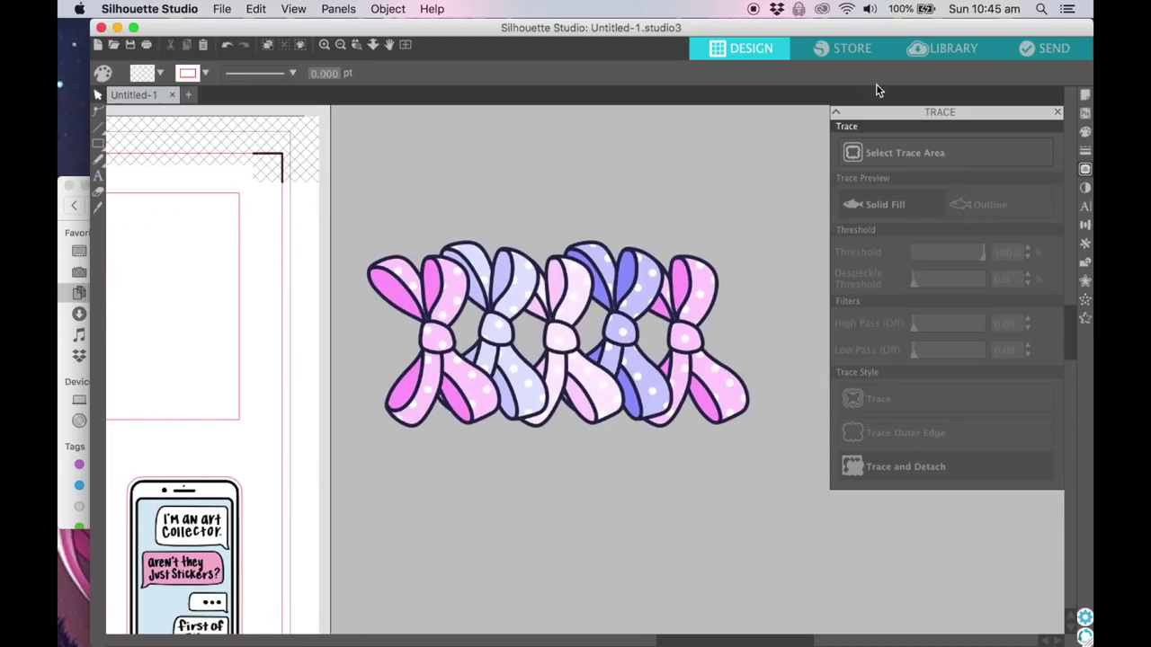
Step: Create an offset outline with rounded corners around the bow artwork at a distance of 0.05 in
click(584, 303)
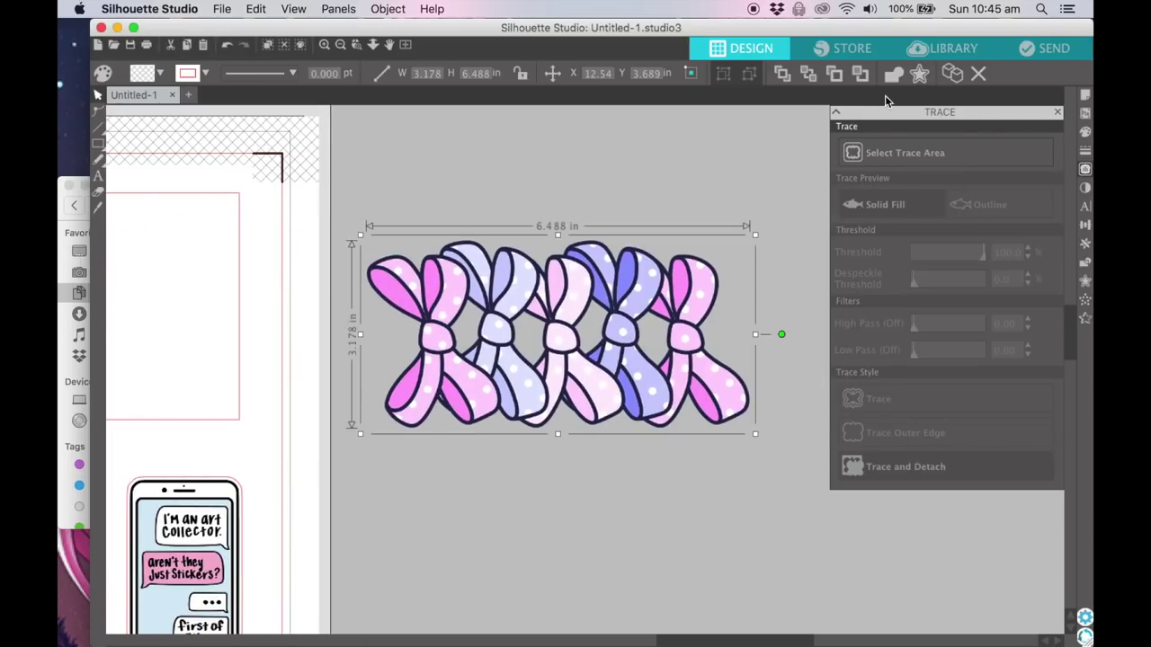
click(919, 73)
click(1018, 205)
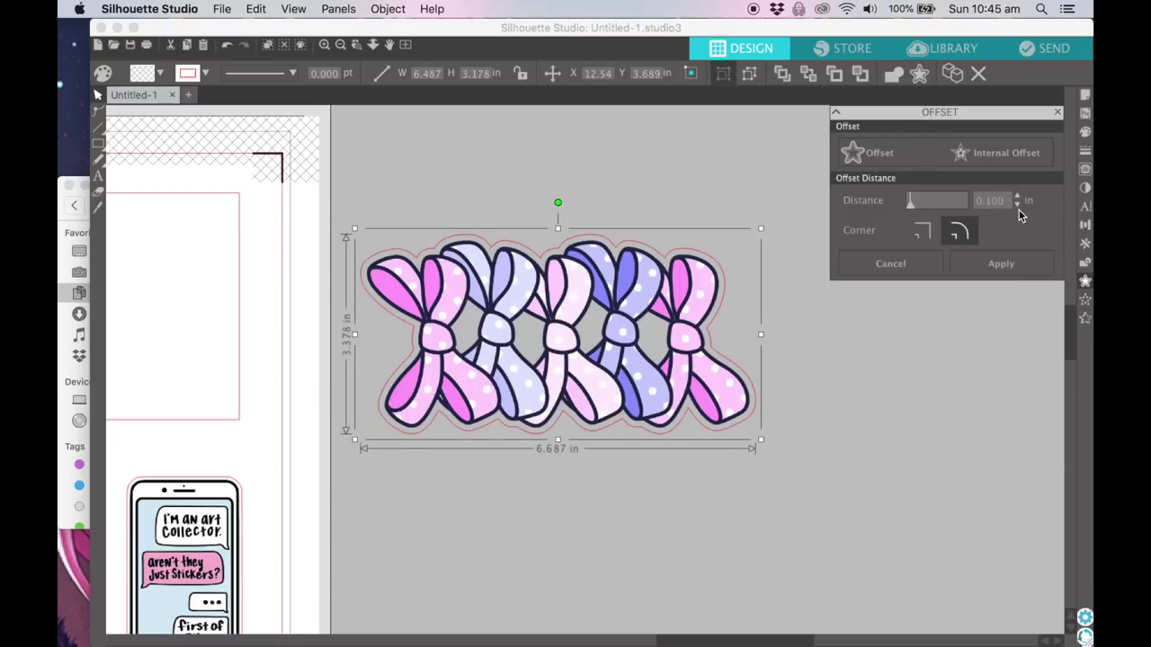
click(1017, 204)
click(717, 318)
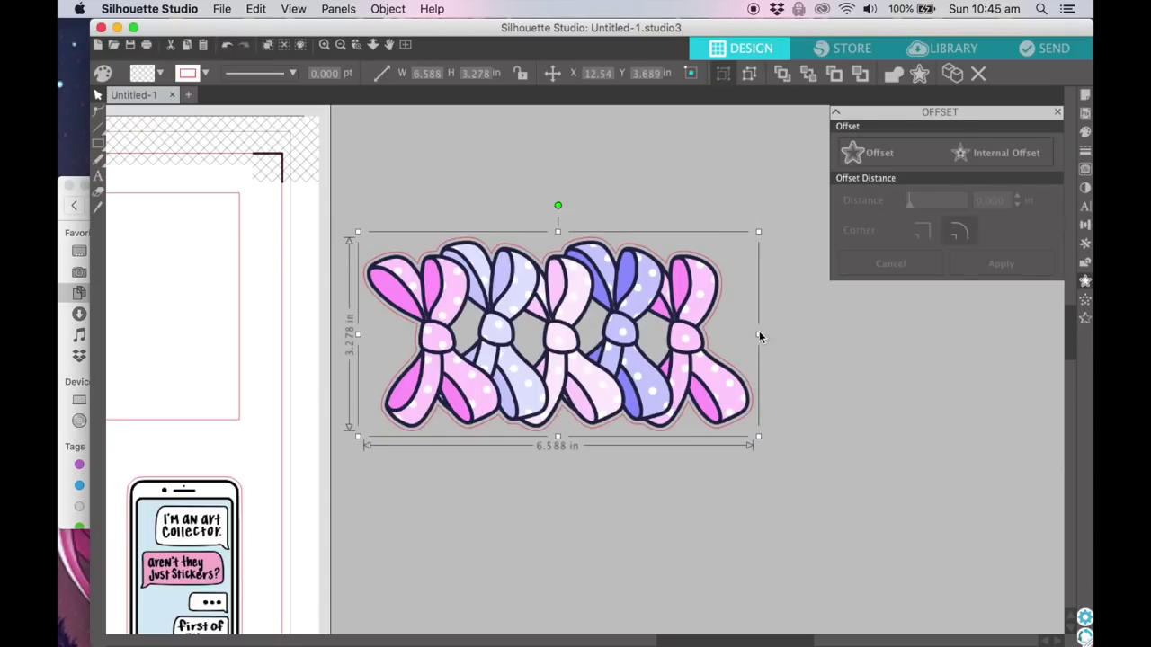
Step: Place the outlined bow artwork back on the page in horizontal orientation, just below the empty rectangle
drag(554, 206, 410, 326)
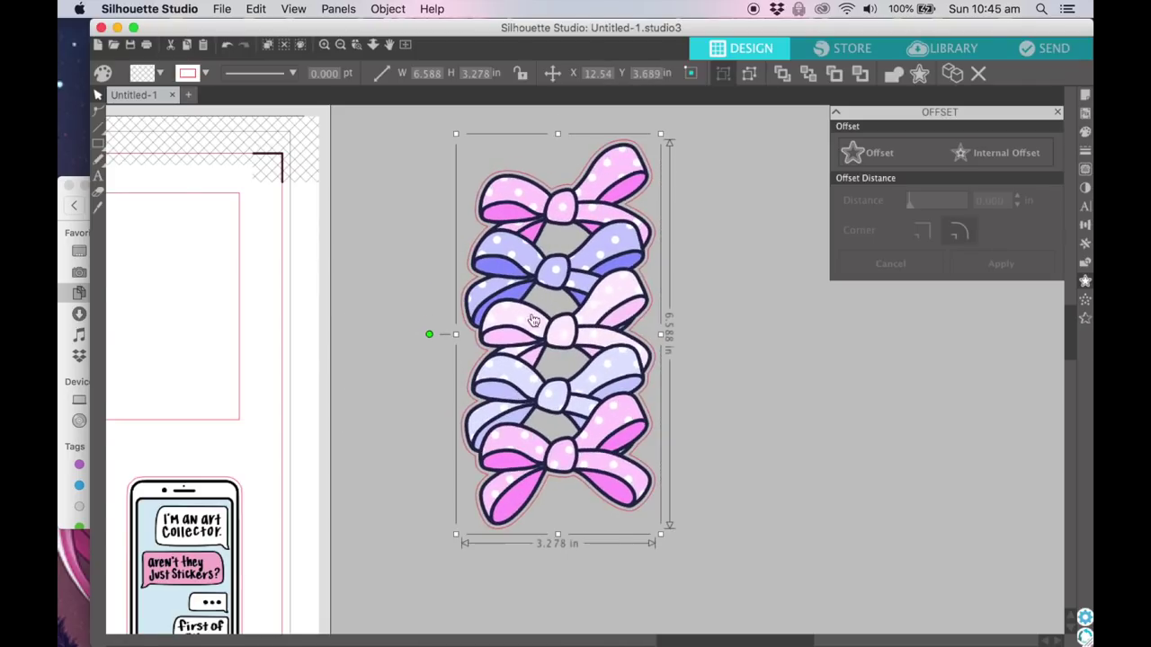
drag(534, 321, 170, 401)
scroll(170, 399, left, 5)
drag(437, 405, 565, 282)
drag(512, 364, 435, 452)
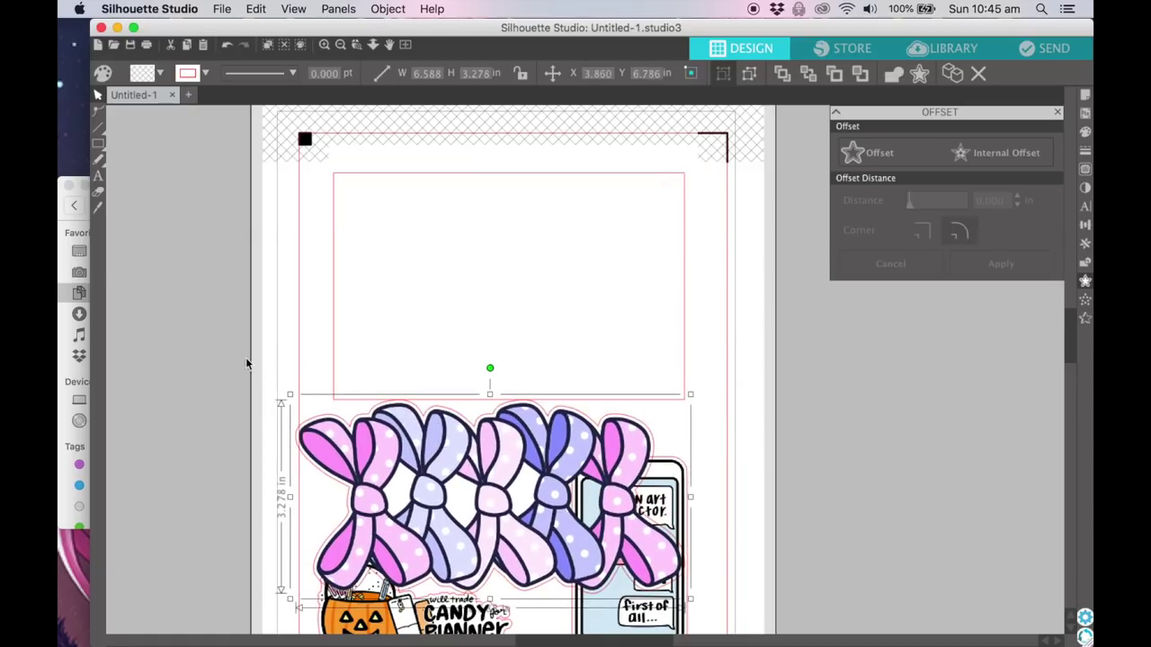
click(219, 338)
Step: Switch to Finder and preview the DieCut images in the Digitals folder for replacement artwork
click(58, 207)
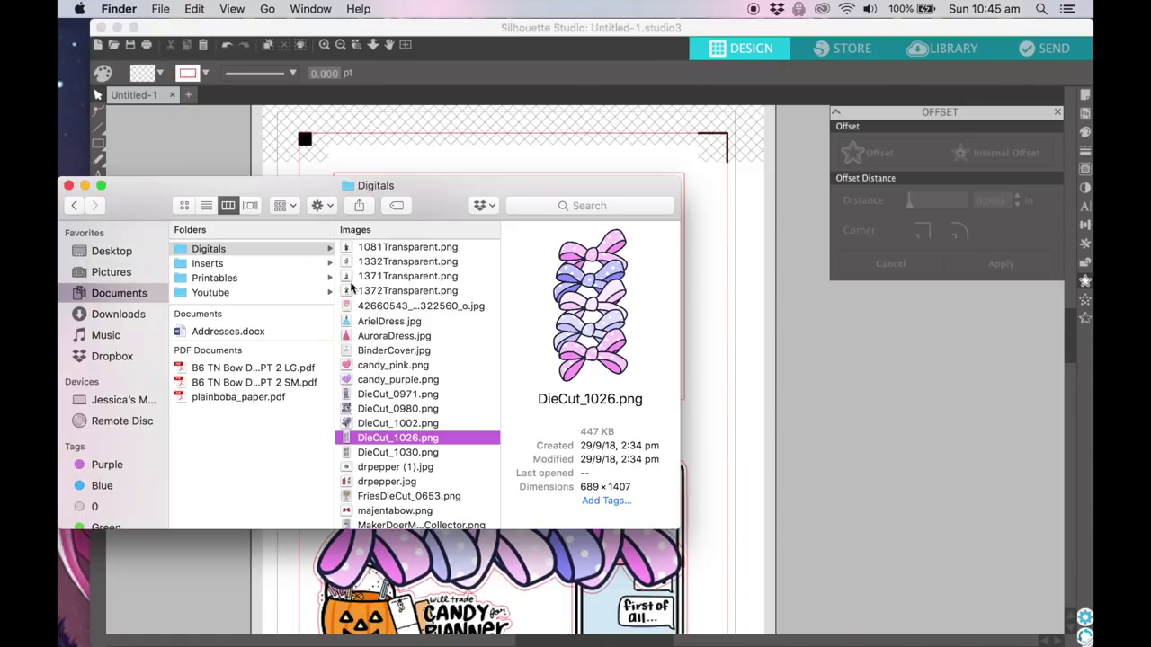
click(374, 421)
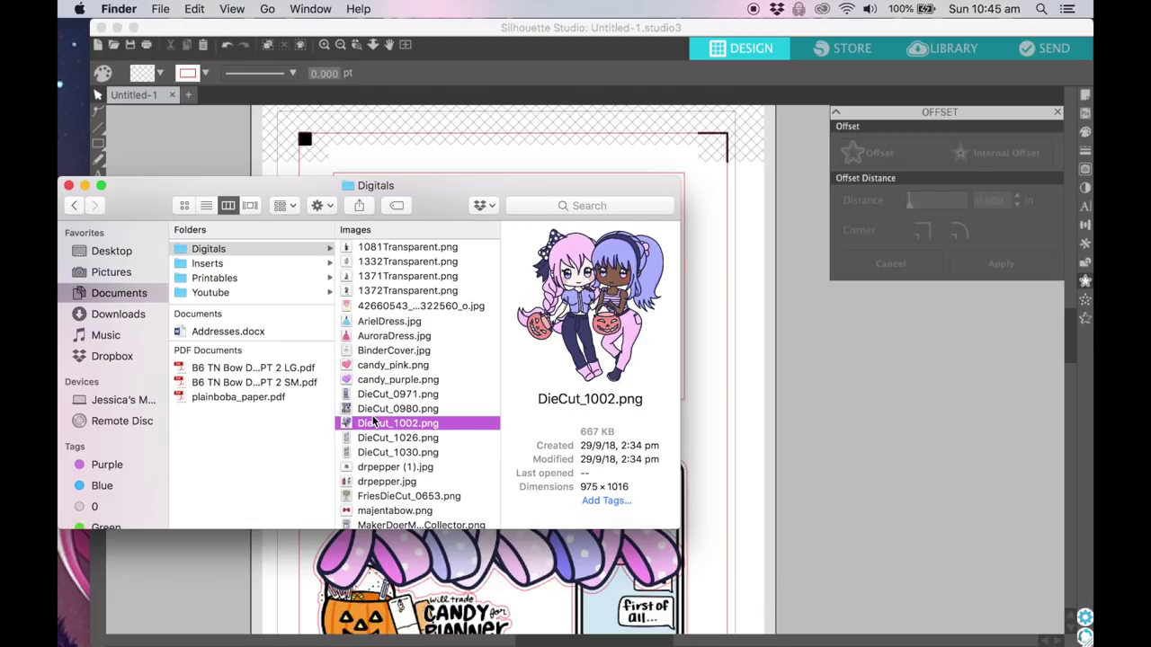
key(Up)
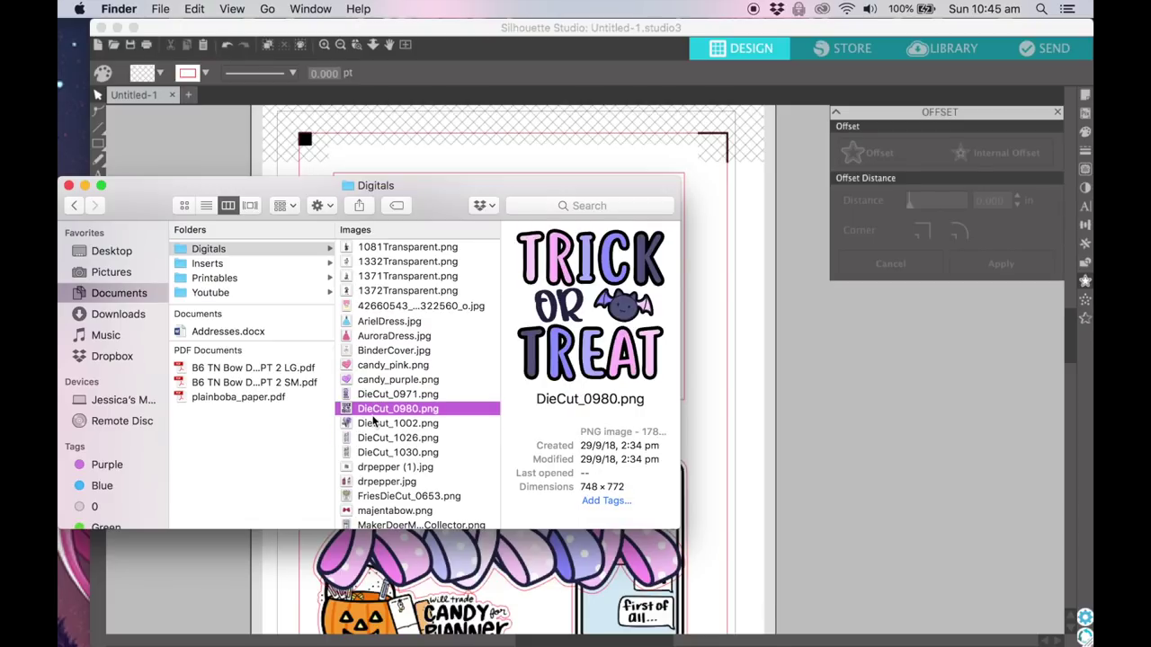
key(Up)
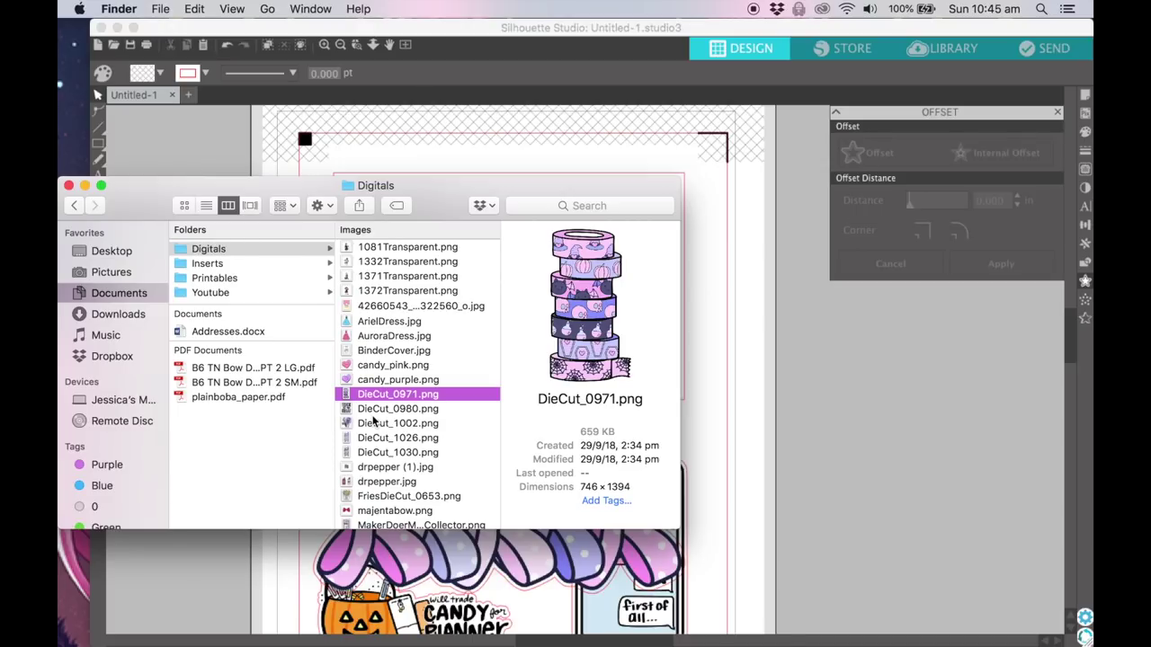
key(Up)
key(Down)
scroll(382, 378, up, 5)
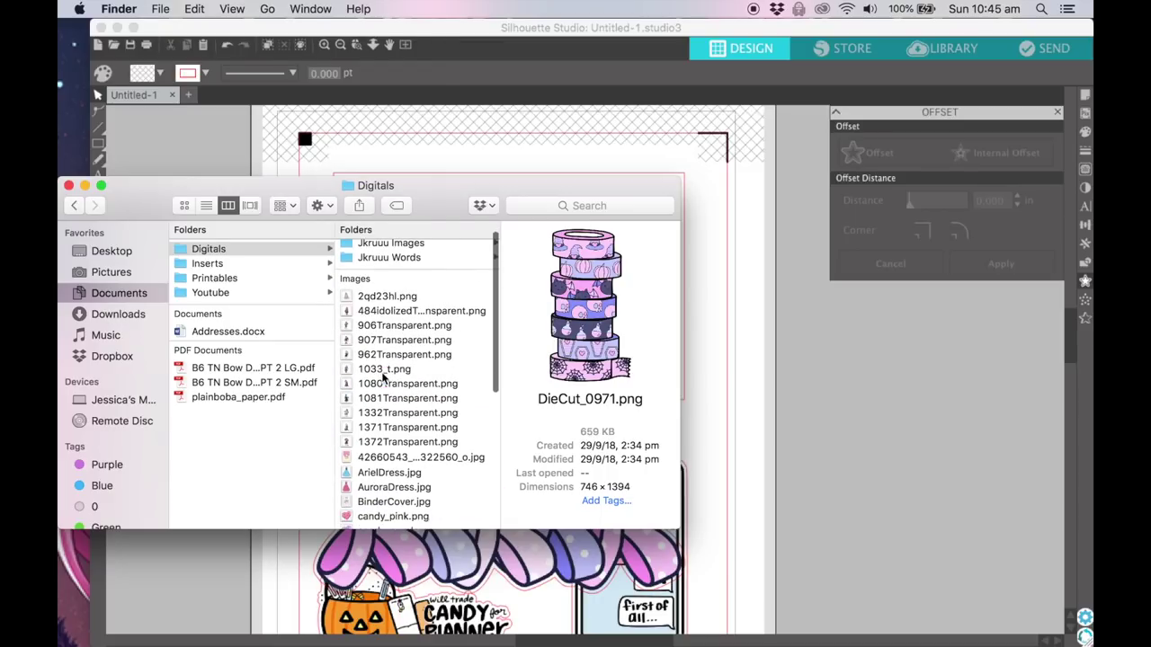
Step: Look through the Digitals subfolders, including Jkruuu Images and Jkruuu Words, for suitable artwork
click(396, 250)
click(541, 284)
key(Down)
key(Down)
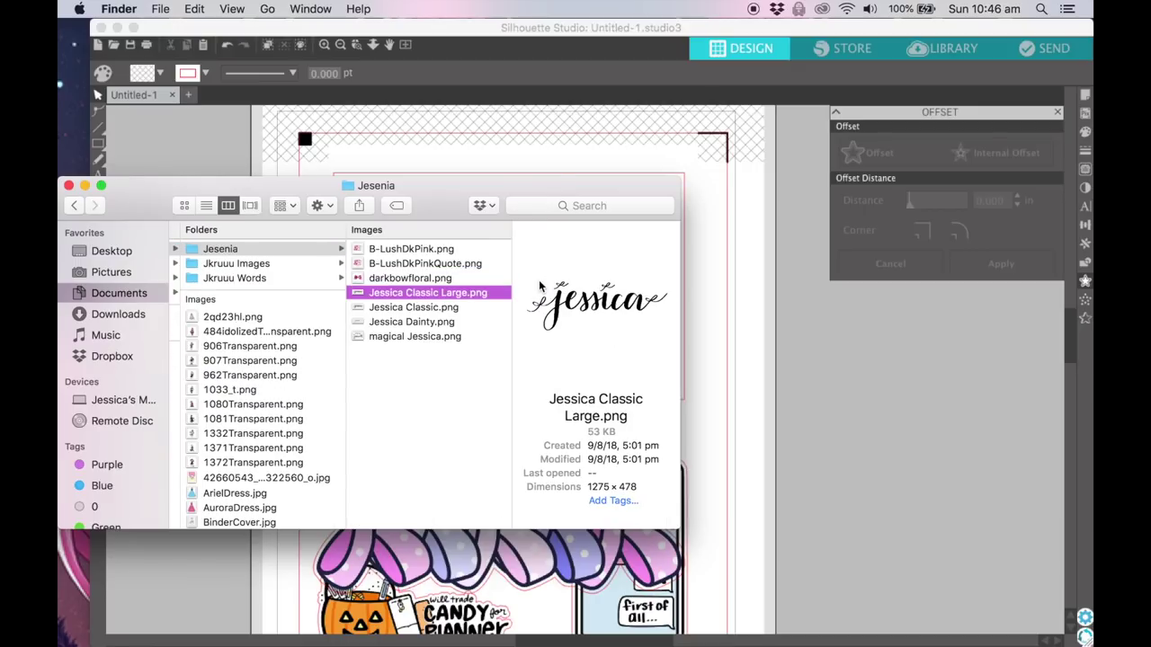
click(238, 266)
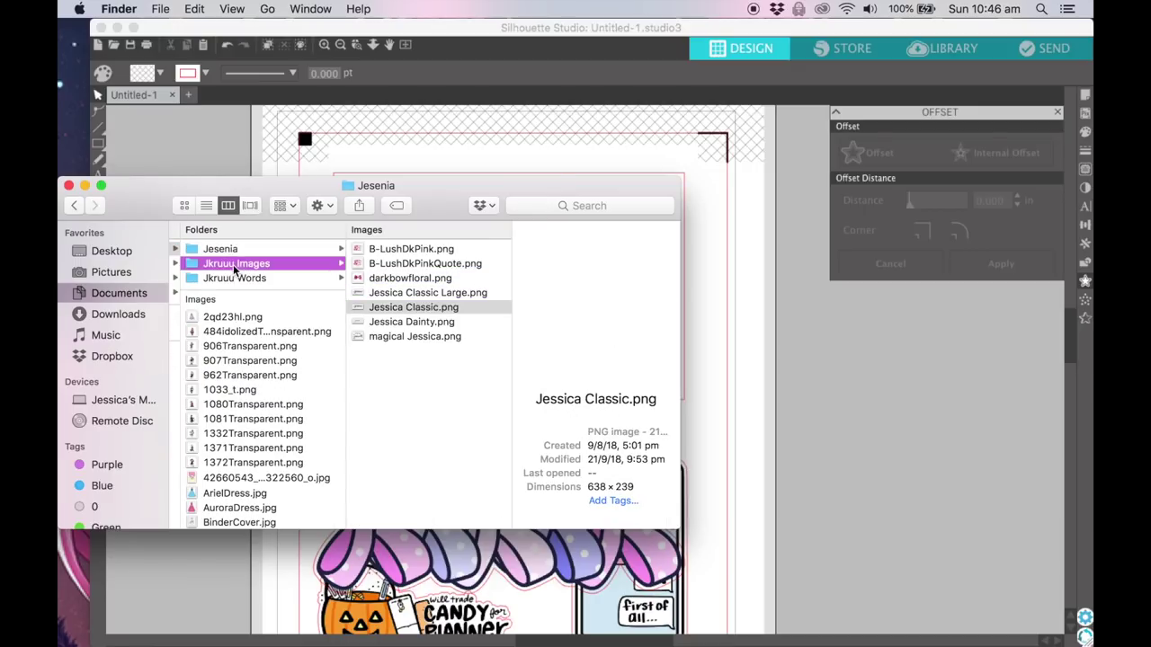
click(415, 308)
key(Down)
key(Down)
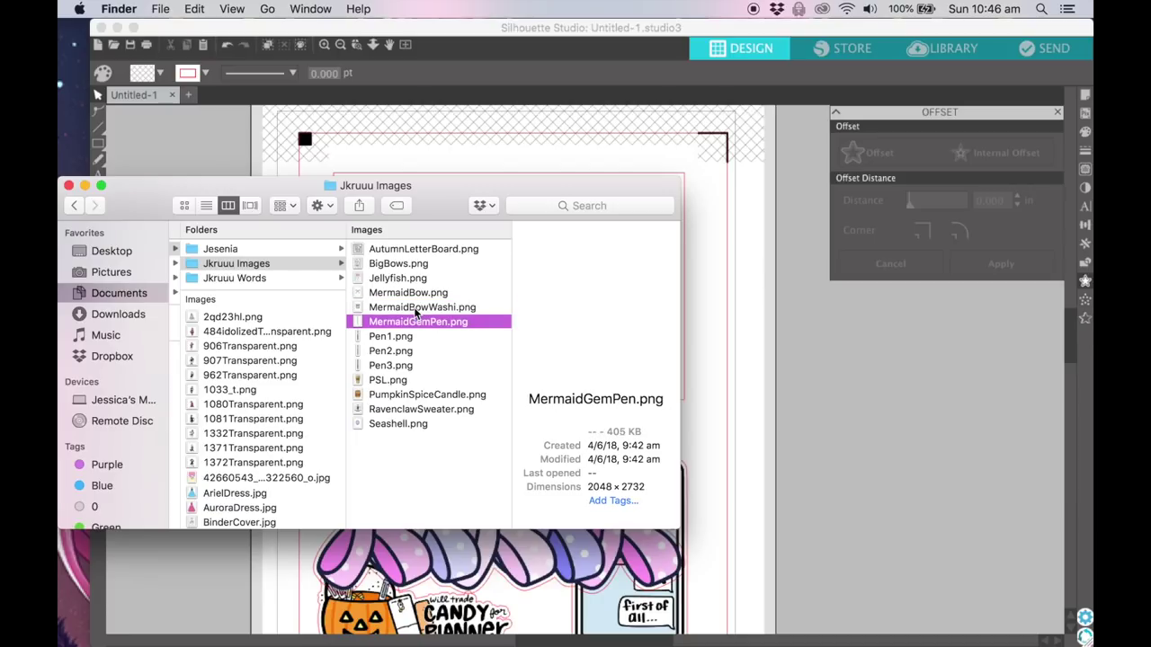
click(273, 275)
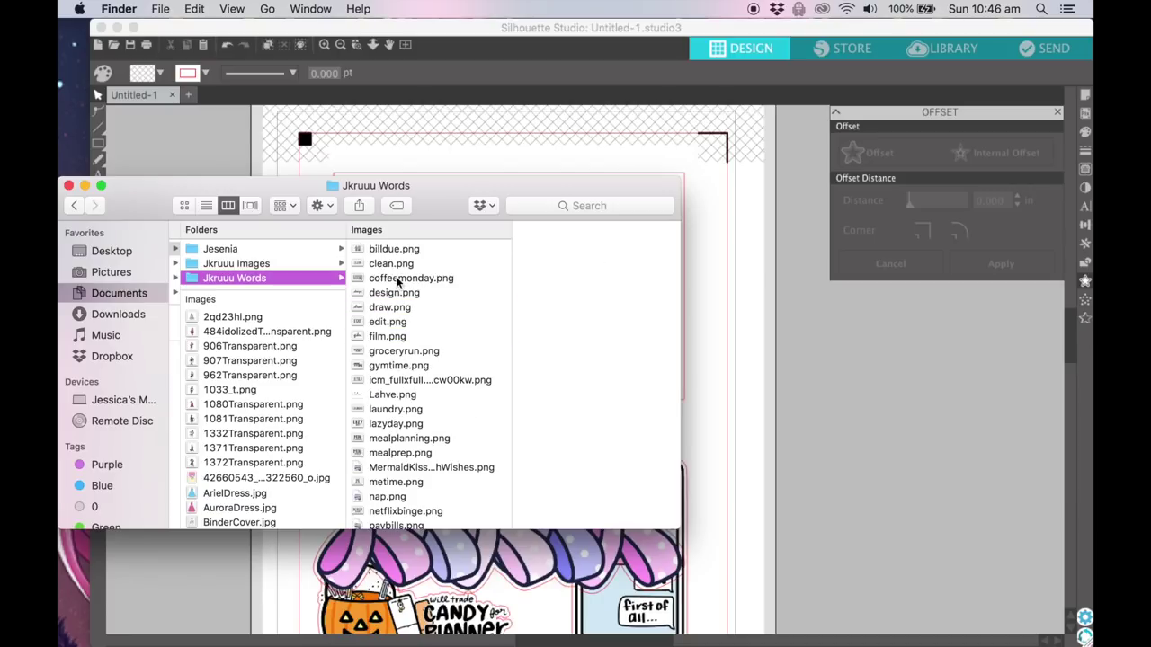
scroll(410, 371, down, 5)
click(411, 369)
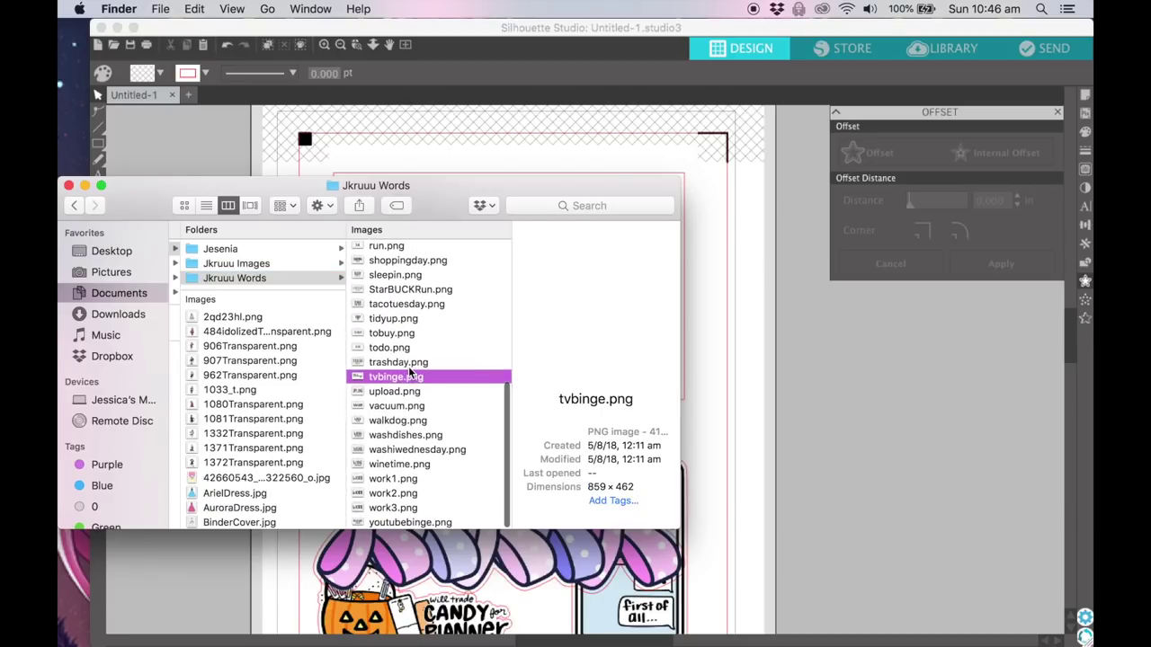
click(394, 435)
scroll(335, 339, left, 3)
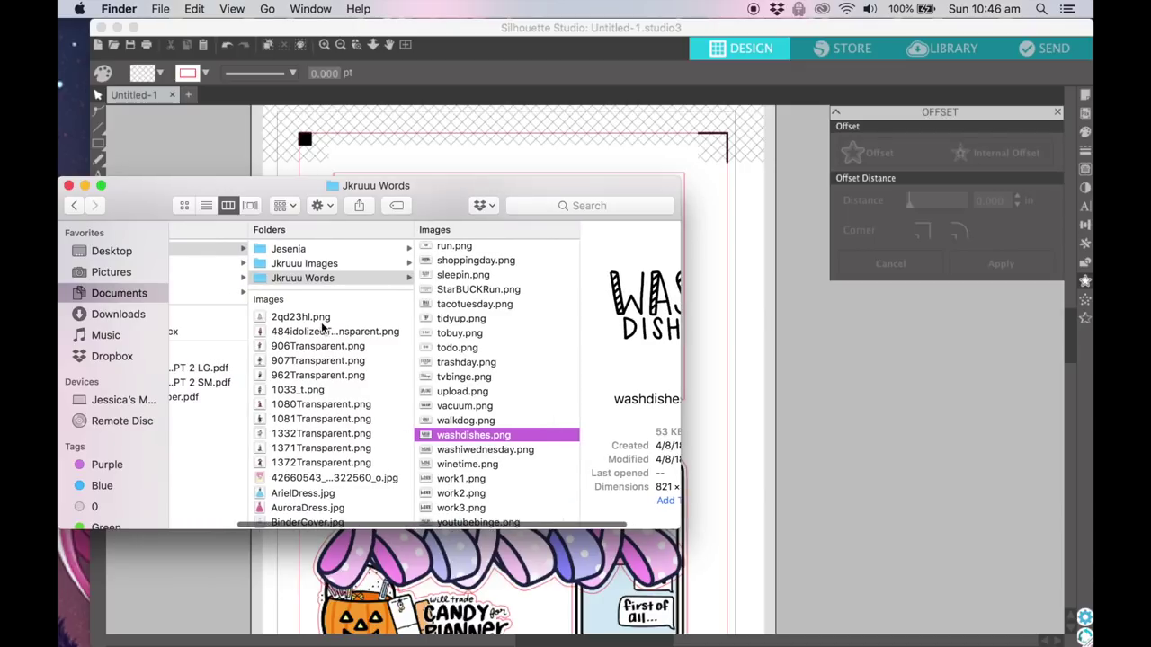
Step: Preview the transparent character images in the Digitals folder, from 484idolizedTransparent.png through 1372Transparent.png
click(322, 321)
key(Down)
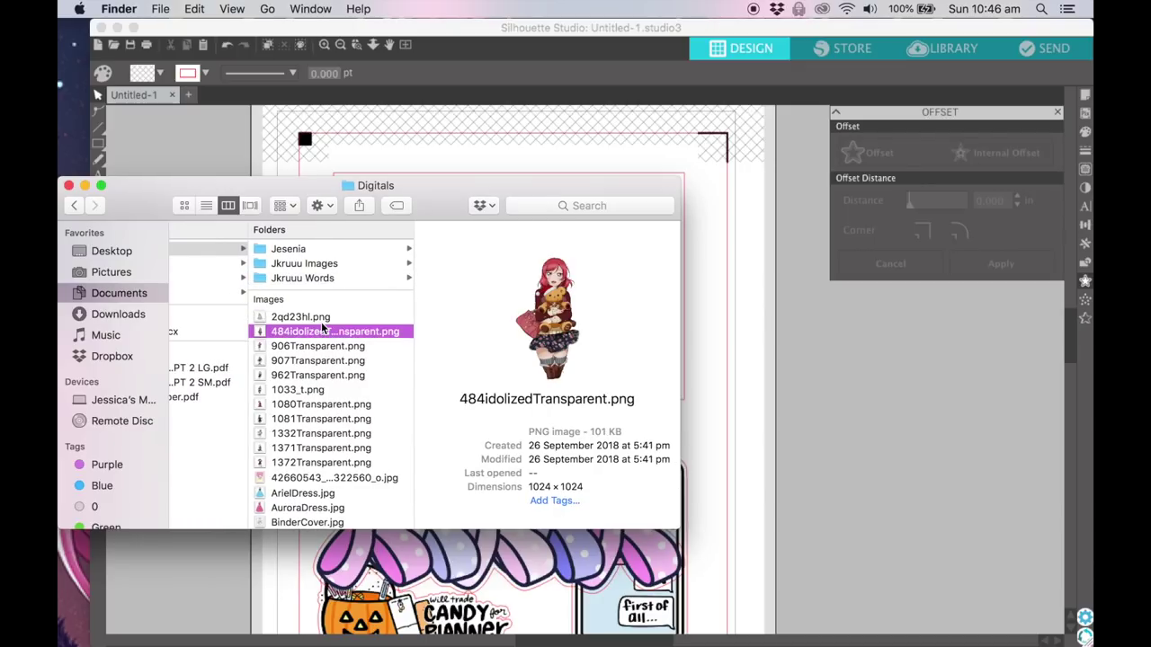
key(Down)
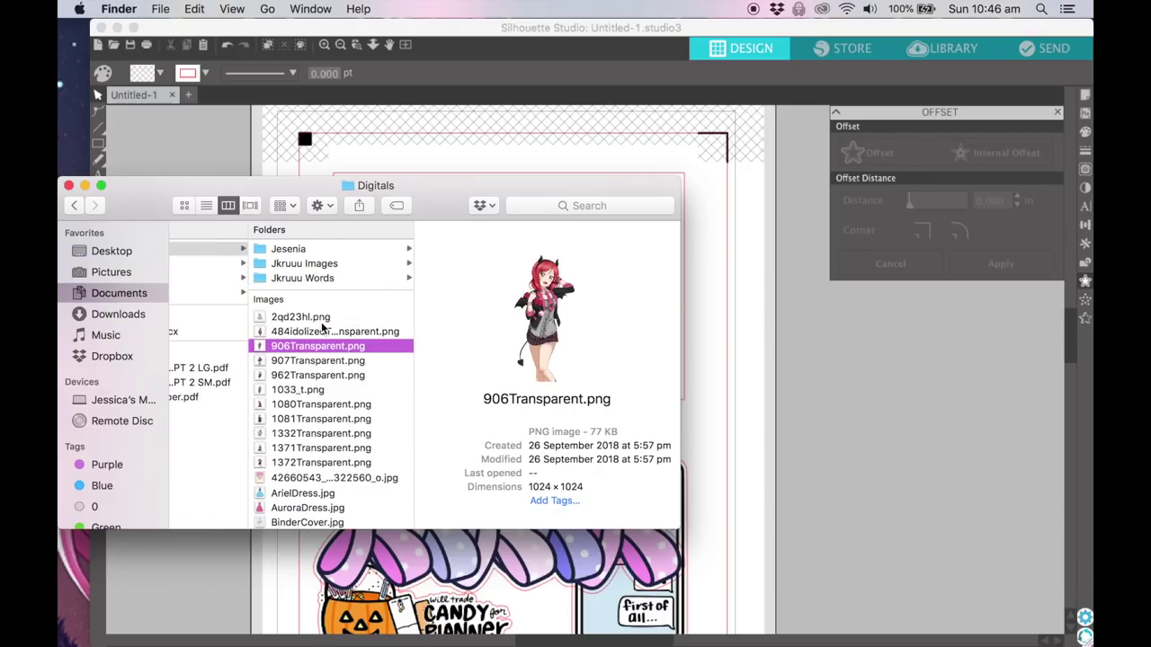
key(Down)
key(Down)
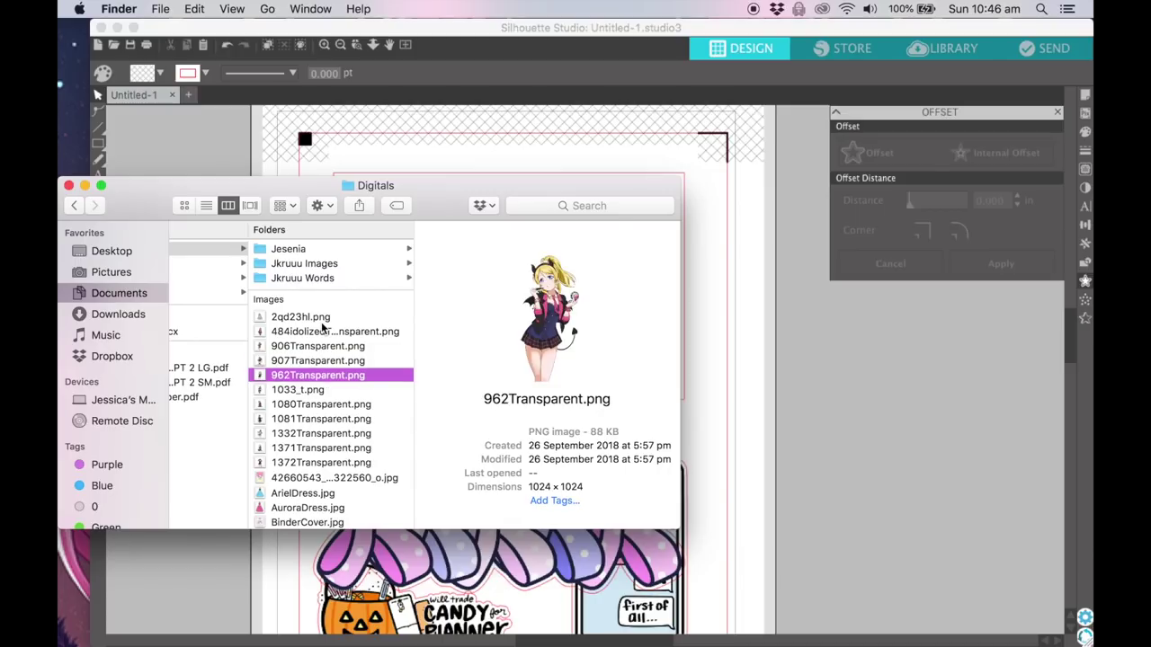
key(Down)
key(Down)
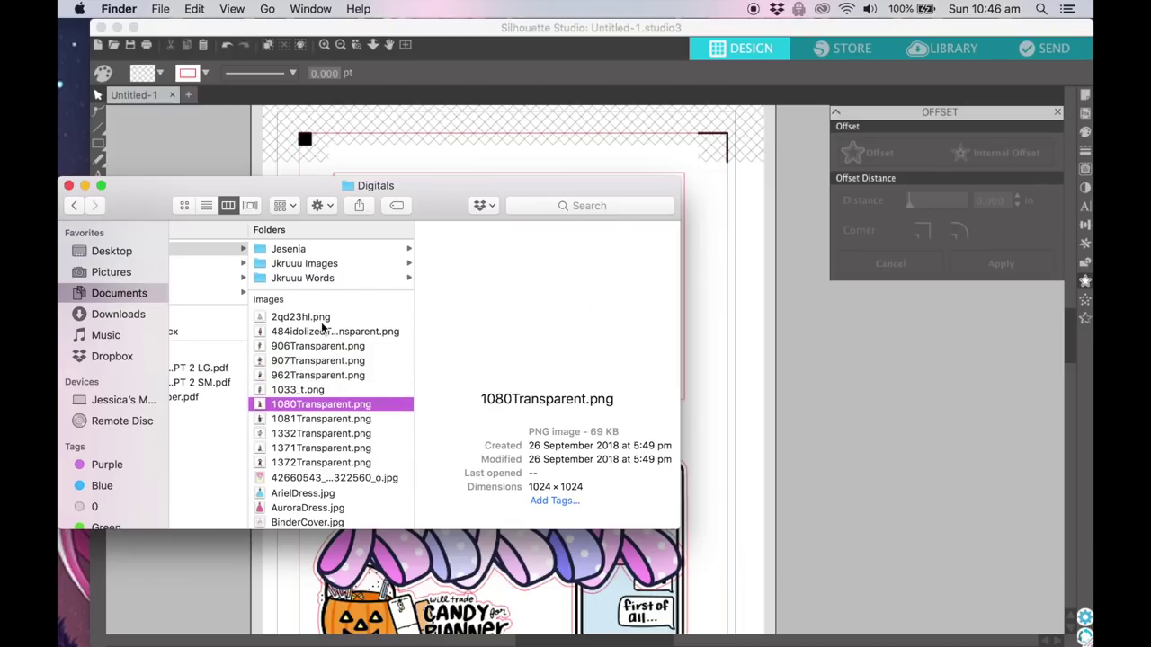
key(Down)
scroll(322, 326, down, 3)
scroll(321, 327, down, 2)
key(Down)
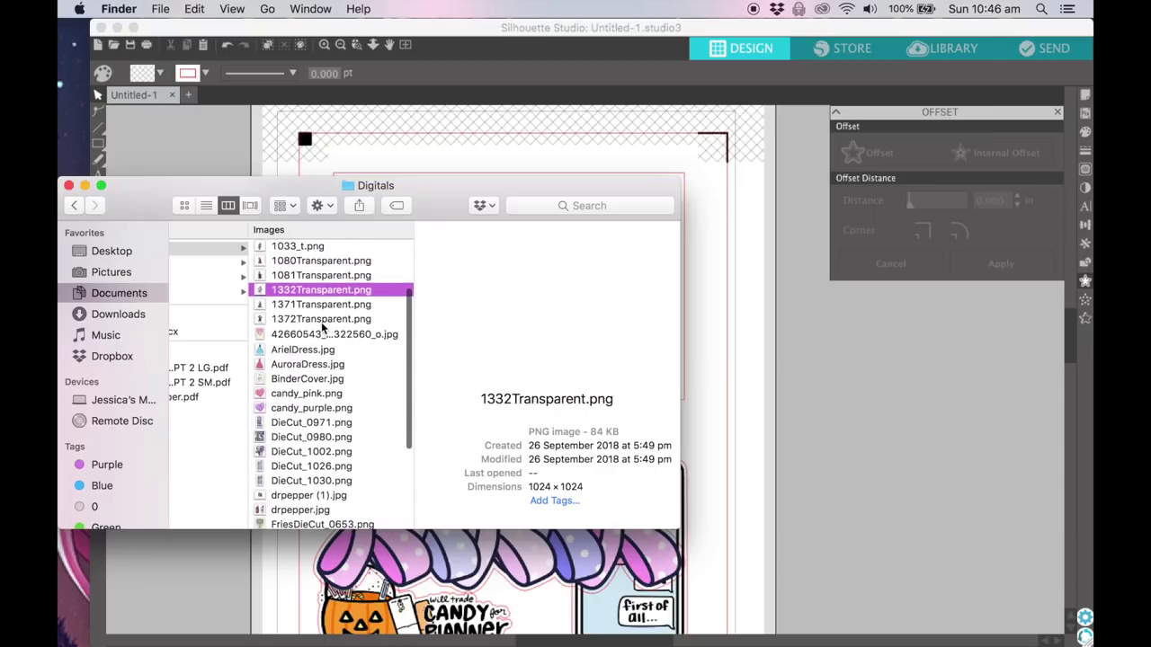
key(Down)
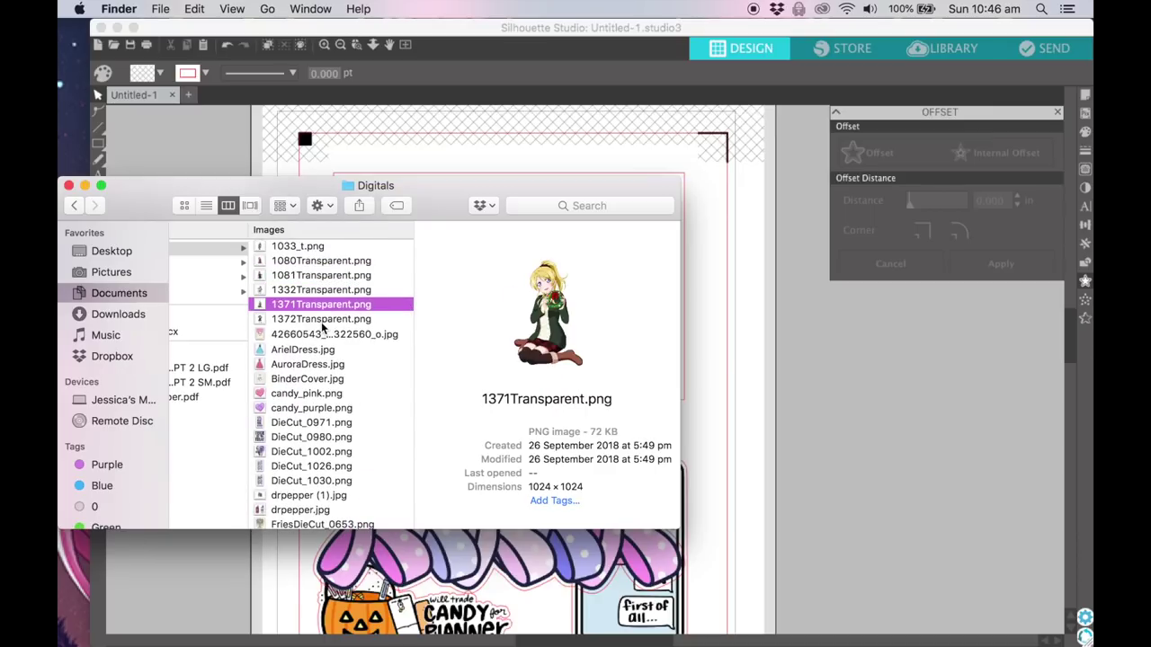
key(Down)
scroll(322, 329, down, 1)
scroll(322, 329, down, 4)
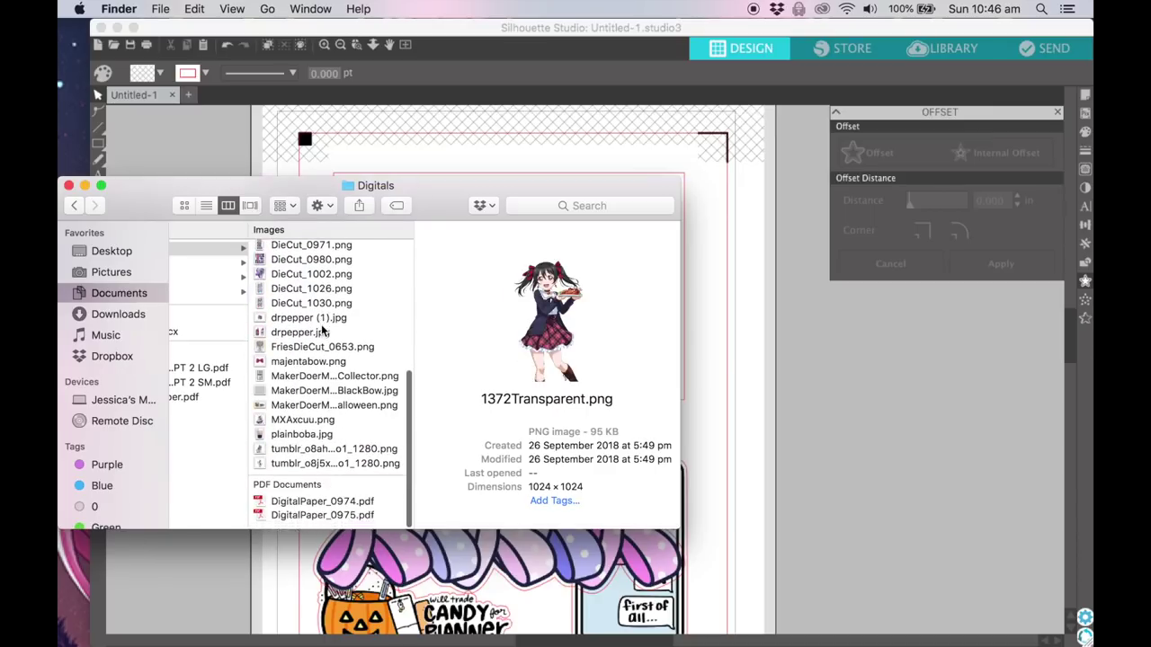
Step: Insert MXAxcuu.png from the Digitals folder beside the page and enlarge it proportionally to about 4.85 in square
click(292, 471)
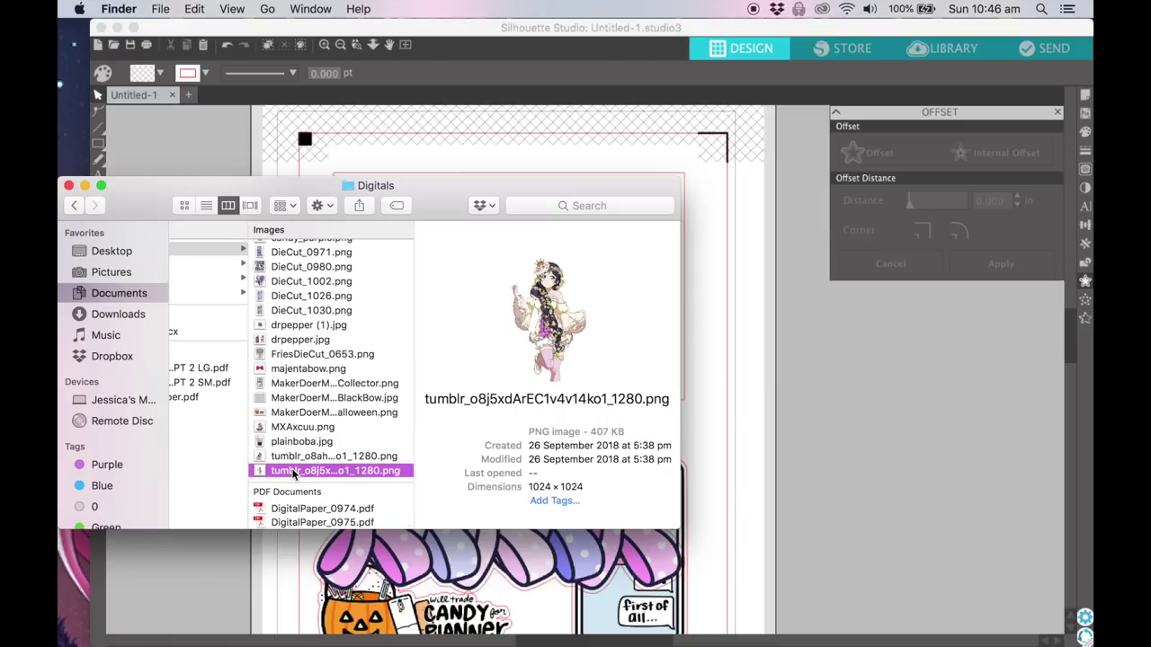
key(Up)
key(Up)
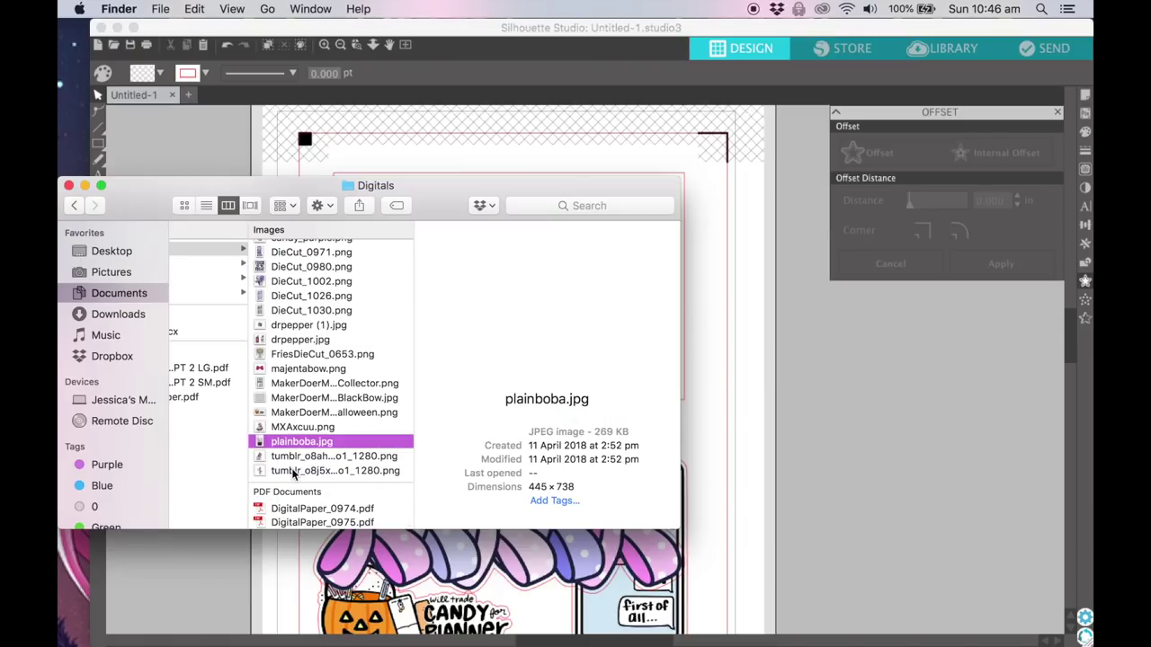
key(Up)
key(Up)
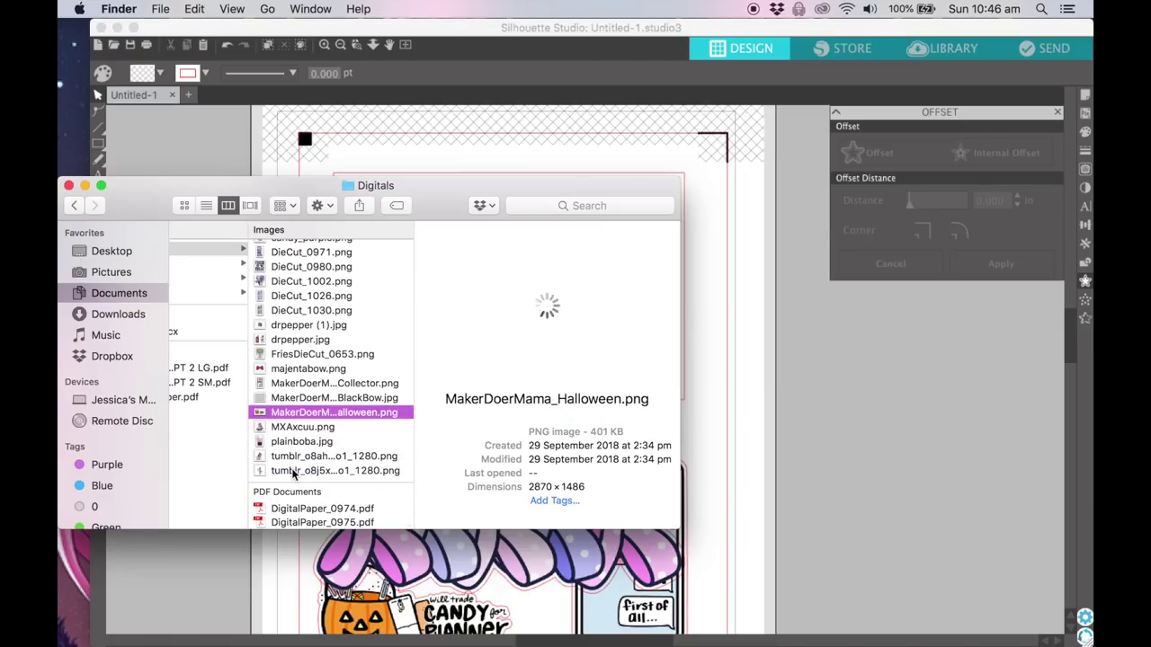
key(Down)
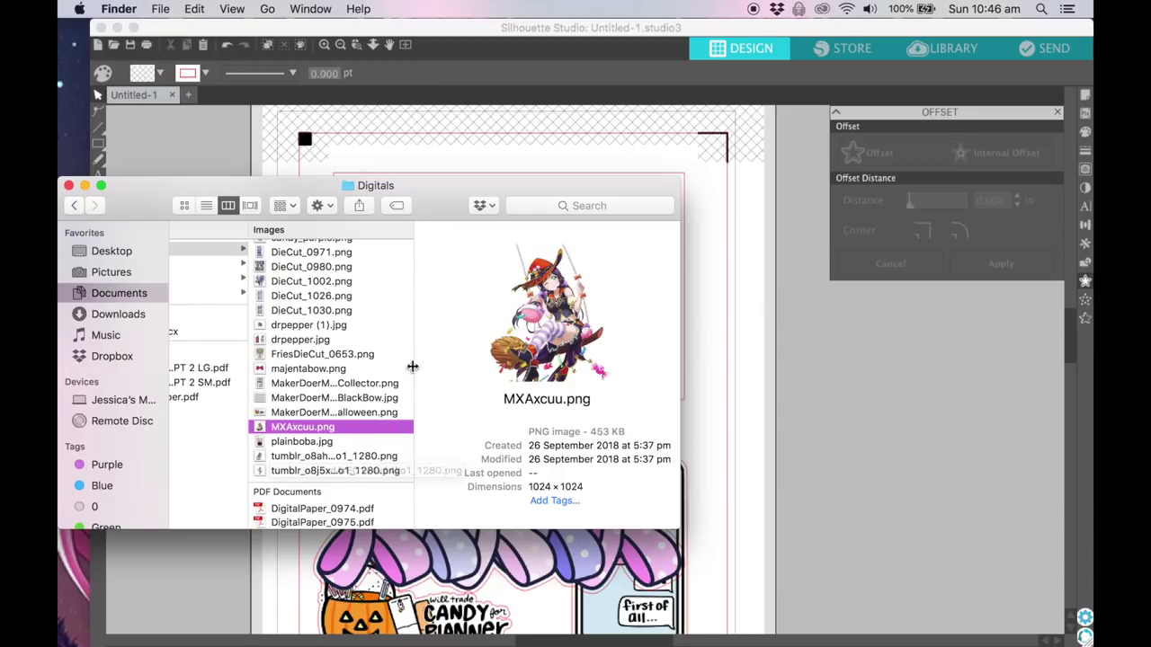
drag(305, 428, 843, 392)
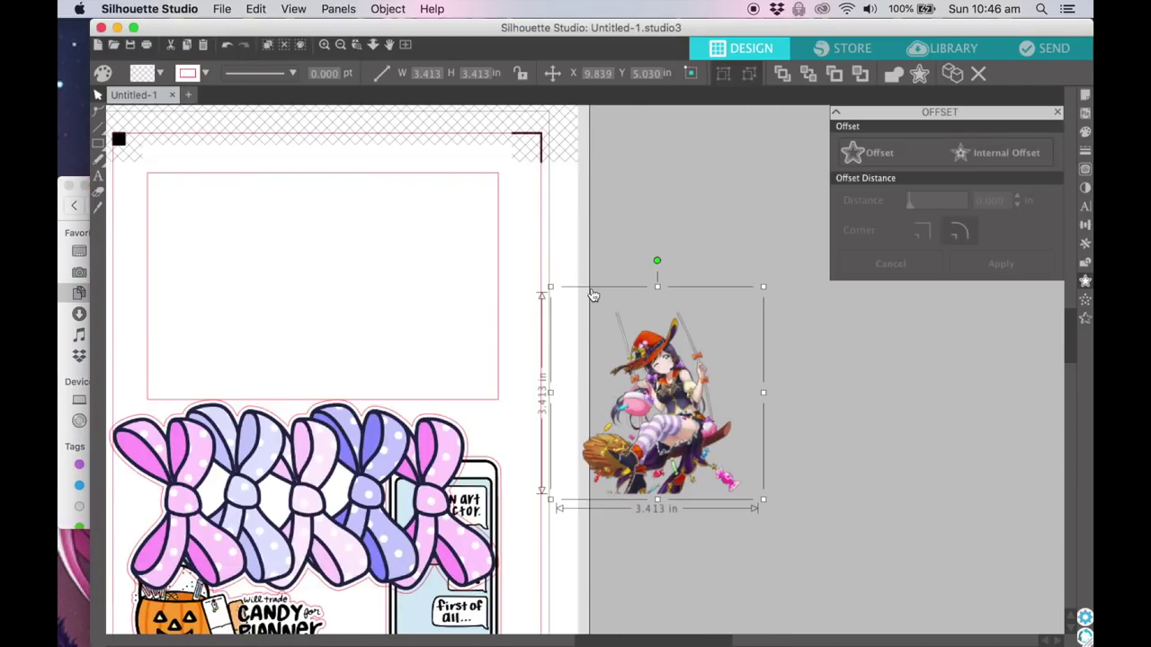
drag(551, 286, 460, 220)
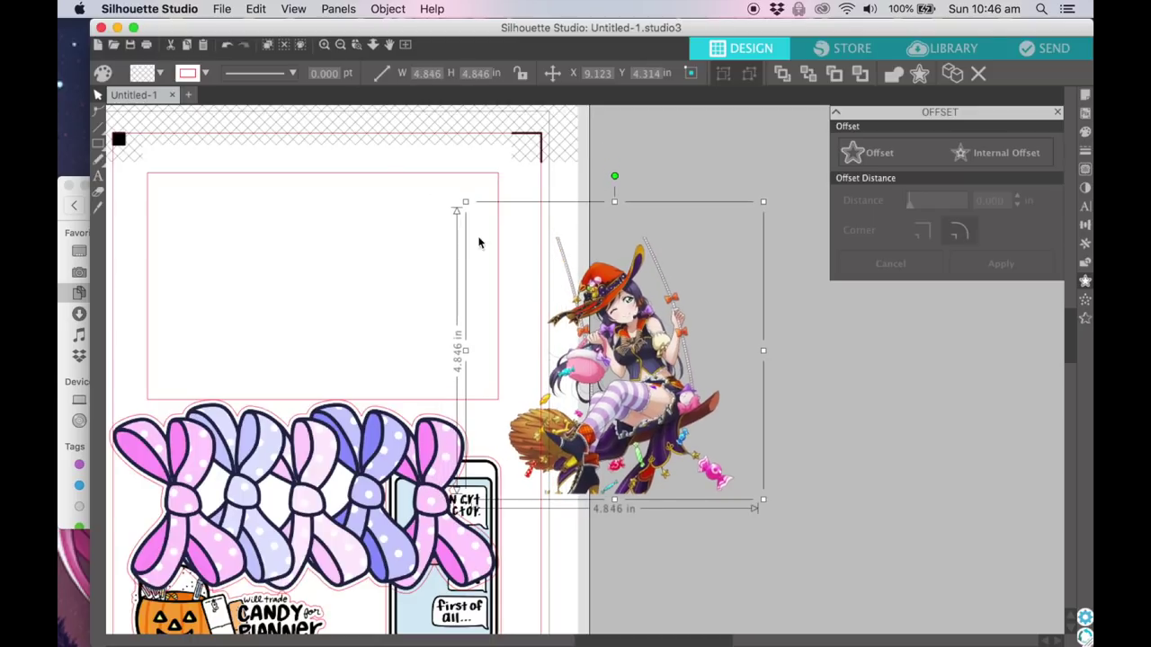
Step: Move the witch artwork over the upper rectangle and rotate it 90 degrees clockwise, lining up its cropped bottom with the rectangle's left edge
drag(590, 336, 289, 272)
scroll(290, 273, left, 3)
scroll(290, 273, up, 1)
scroll(289, 273, left, 1)
scroll(290, 273, up, 1)
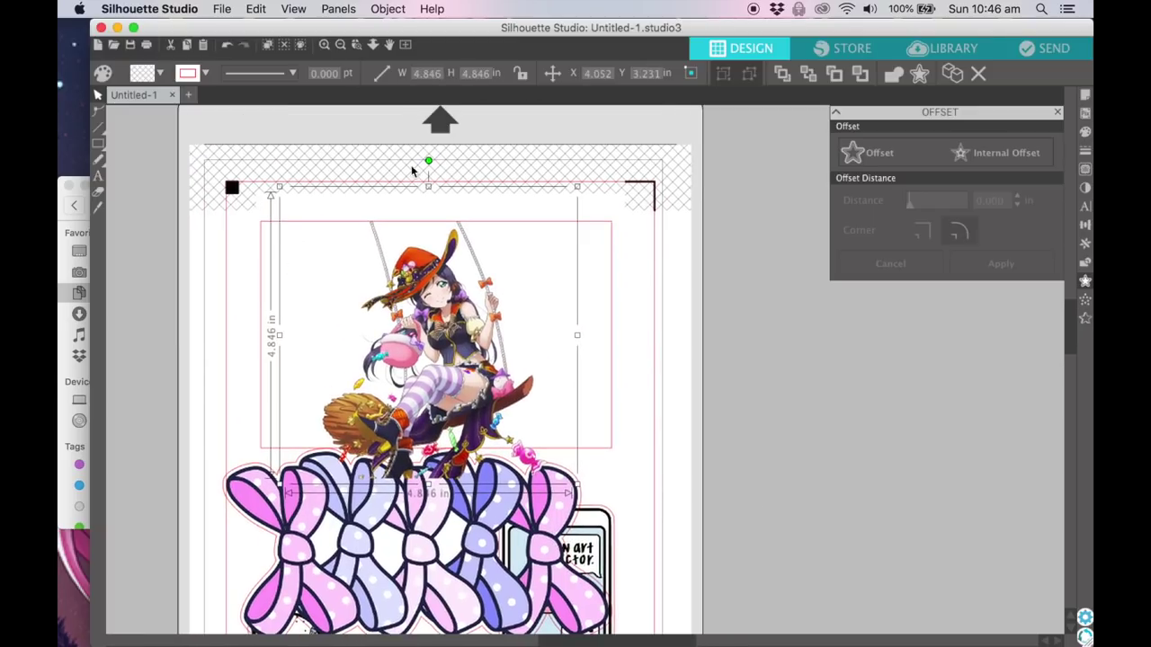
drag(430, 160, 627, 343)
drag(415, 360, 391, 351)
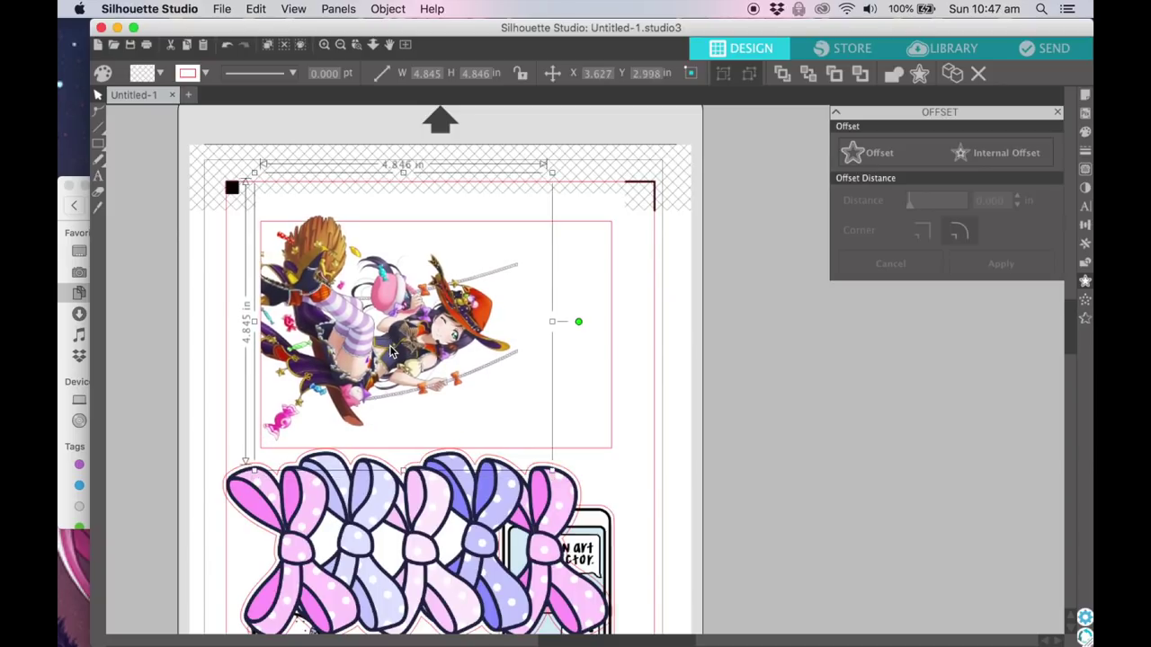
Step: Enlarge the witch artwork proportionally to about 6.65 in square, keeping its cropped edge aligned with the left edge of the upper rectangle
click(703, 350)
scroll(702, 350, left, 4)
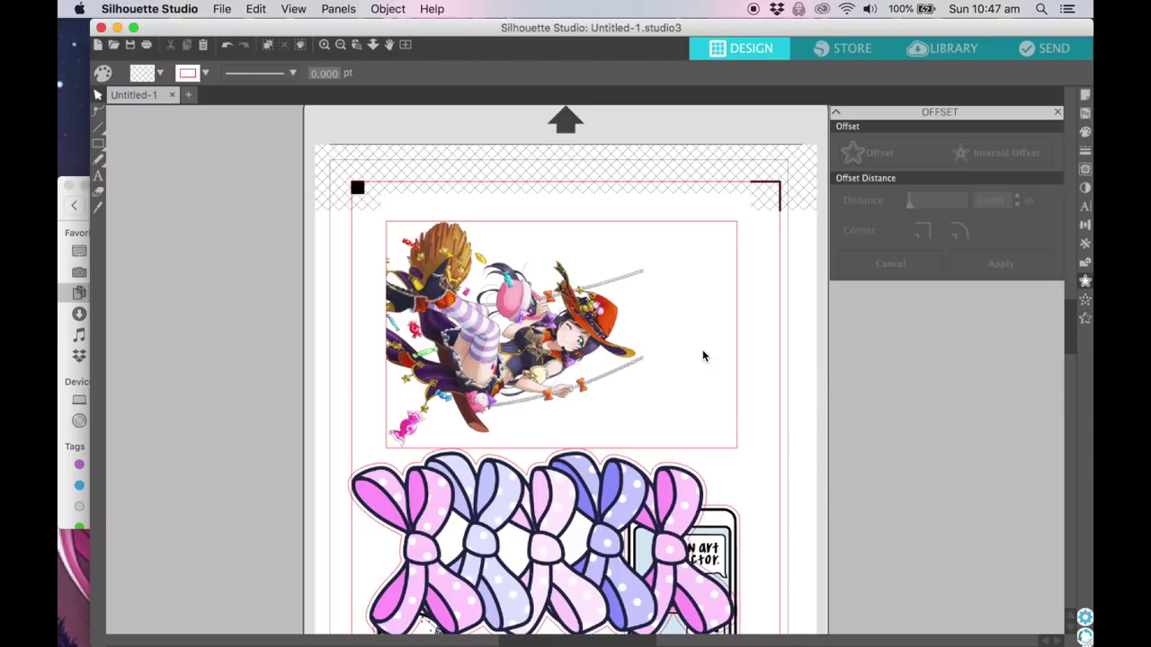
click(627, 381)
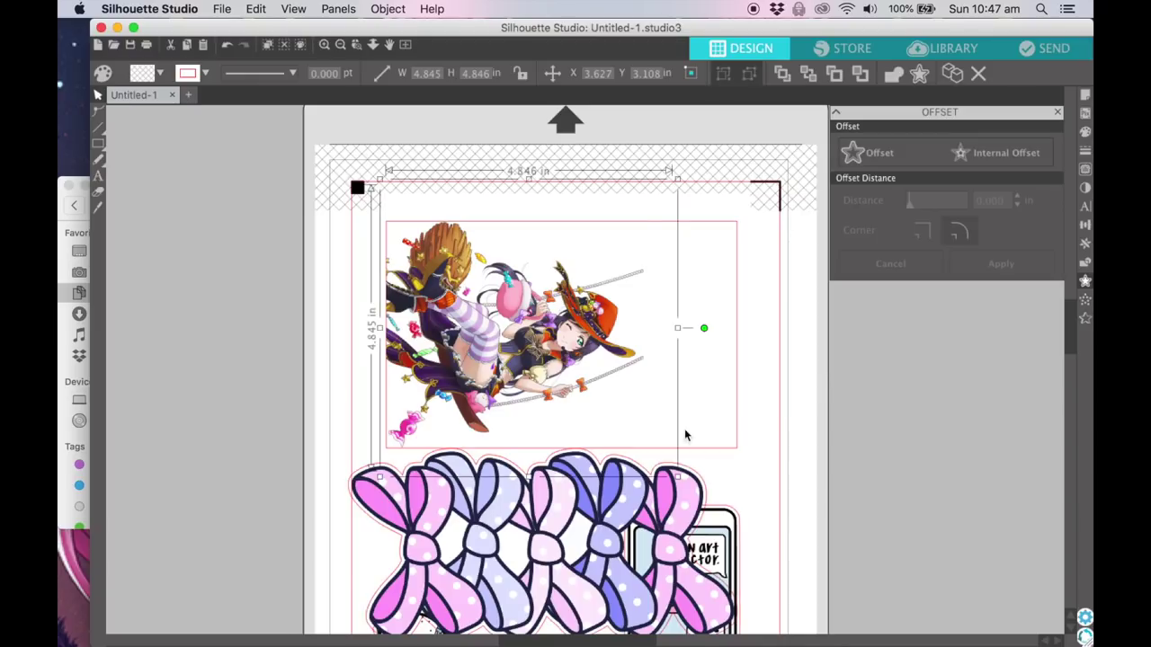
drag(677, 181, 817, 123)
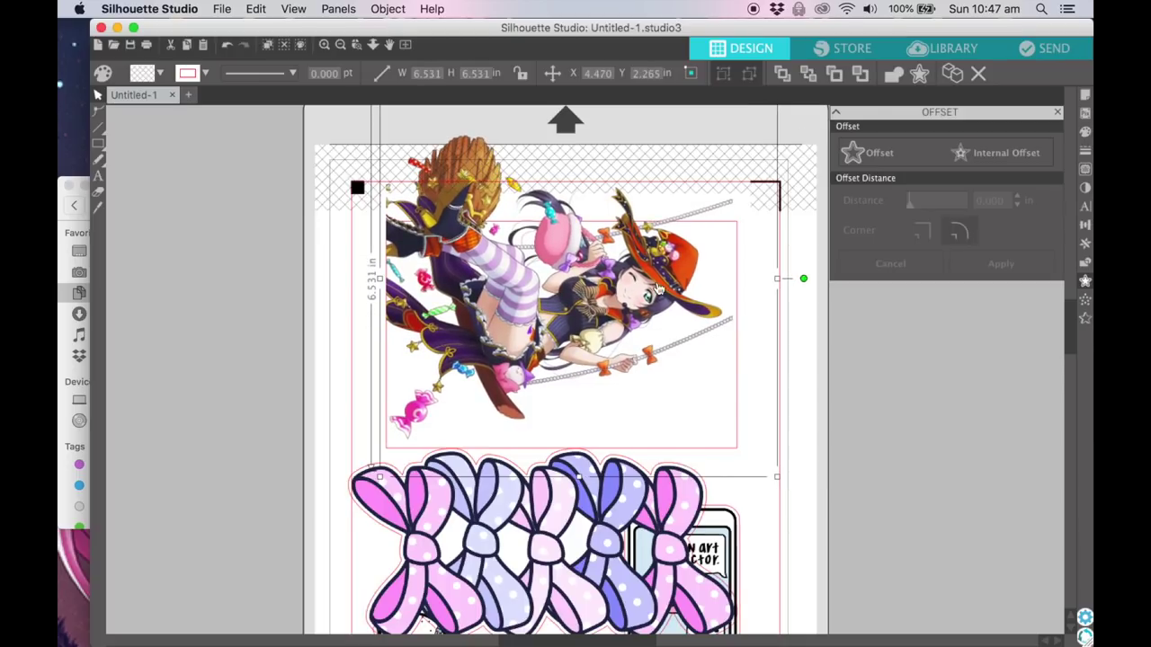
drag(659, 297, 666, 328)
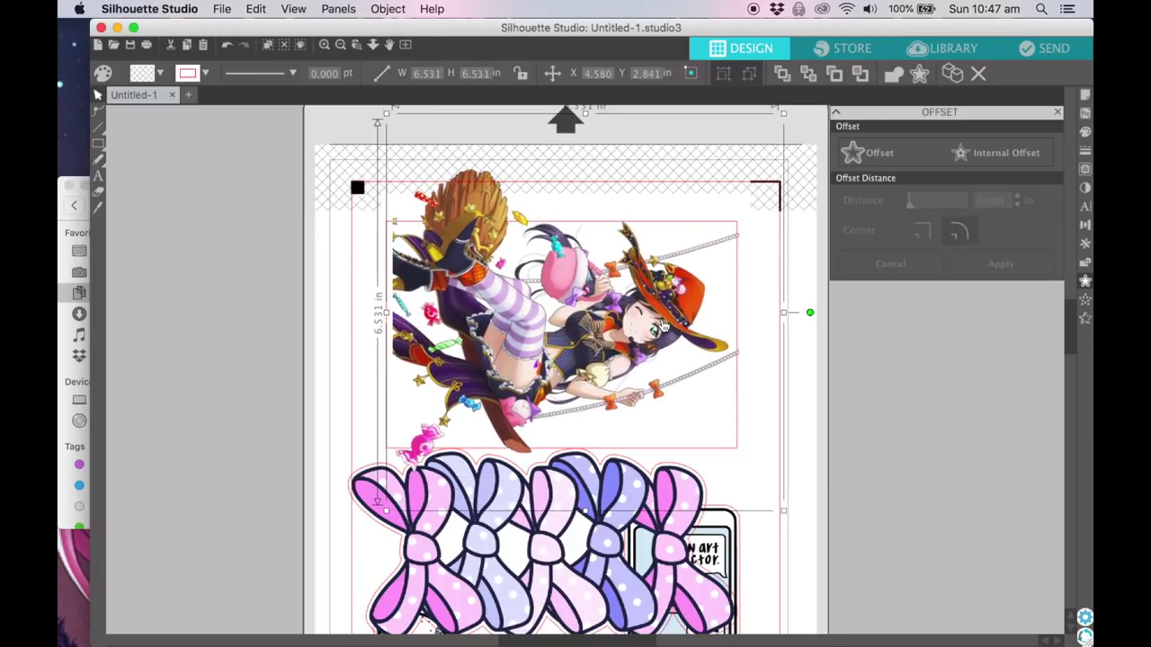
shift+click(385, 512)
drag(385, 516, 369, 519)
key(super+z)
drag(385, 513, 377, 520)
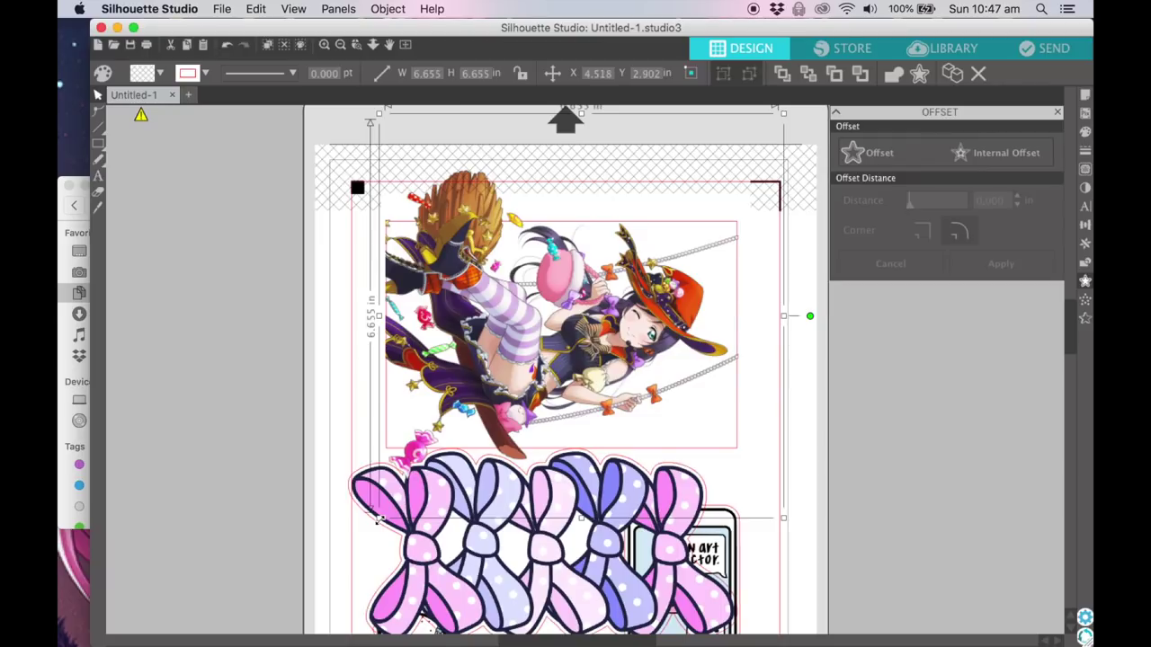
Step: Delete the witch artwork from the upper rectangle
click(966, 472)
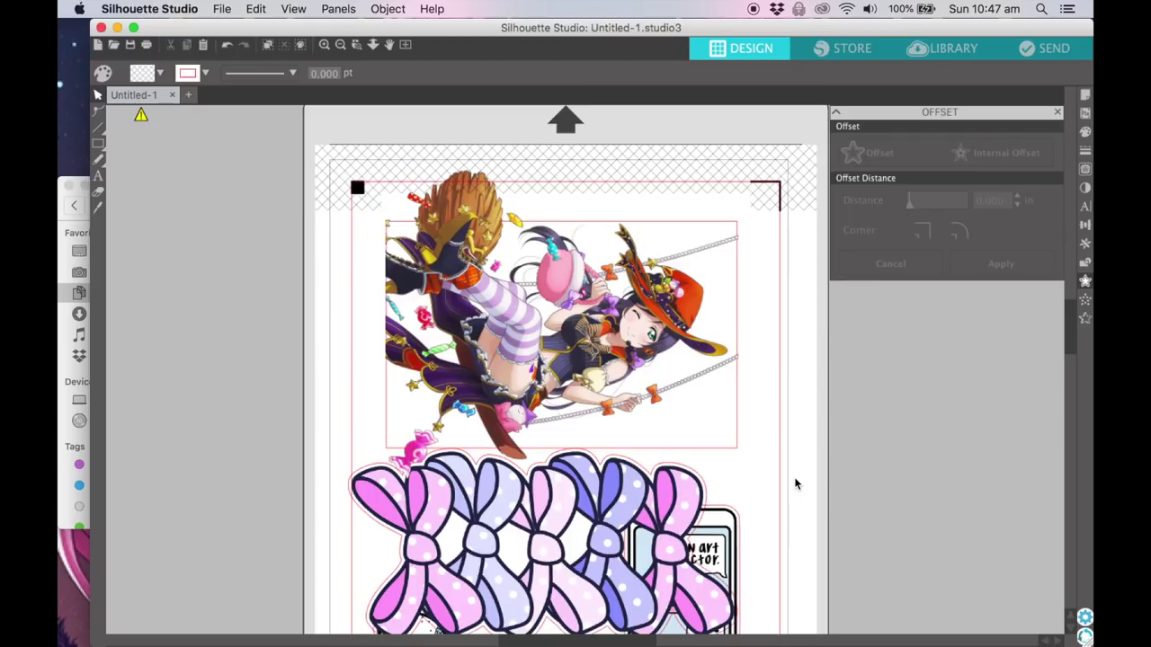
click(576, 389)
key(Delete)
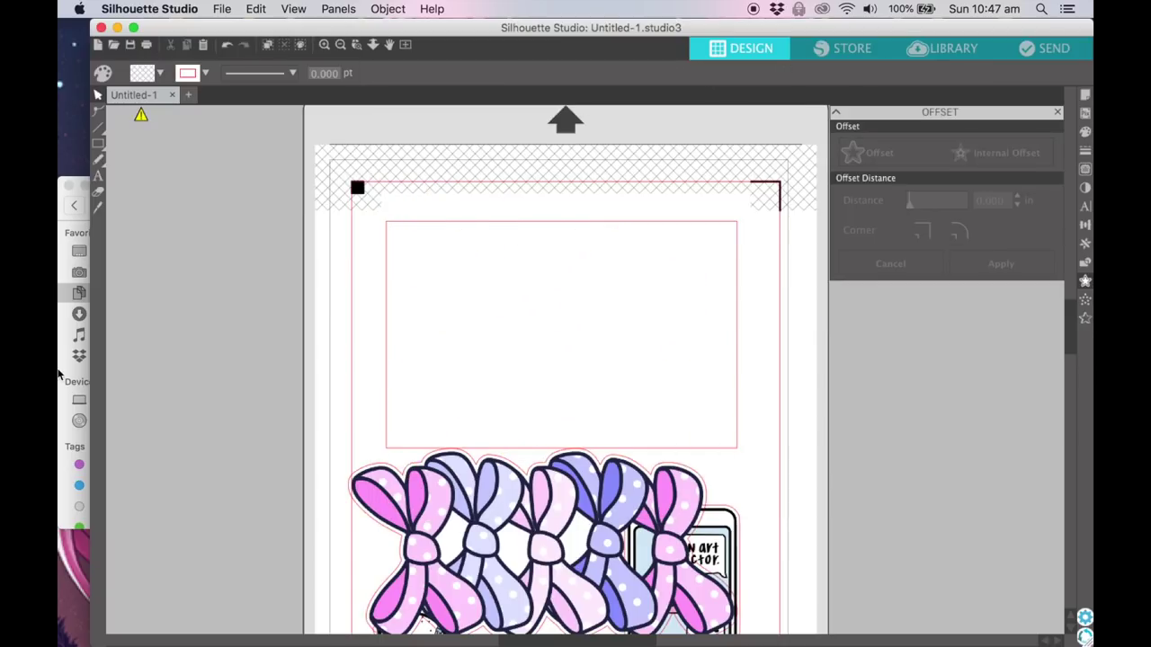
Step: Switch to Finder and preview images in the Digitals folder, including FriesDieCut_0653.png, drpepper (1).jpg and DieCut_0971.png, for replacement artwork
click(70, 359)
scroll(327, 379, up, 3)
click(343, 391)
scroll(343, 391, up, 5)
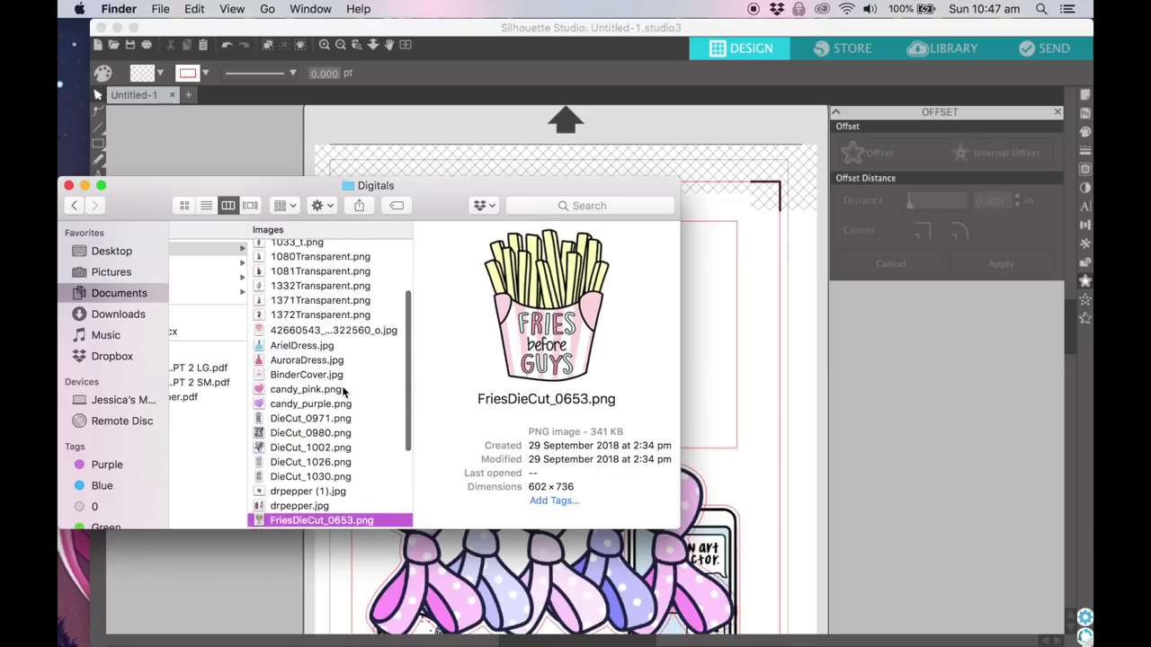
click(296, 494)
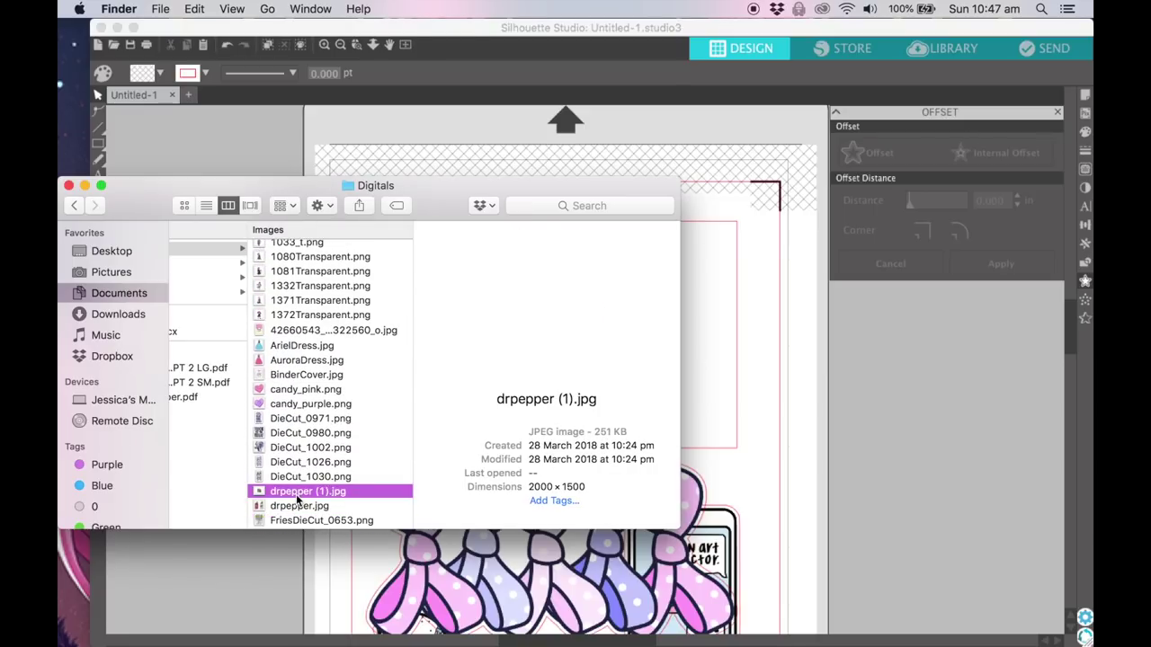
scroll(329, 441, up, 2)
click(314, 450)
scroll(313, 451, up, 5)
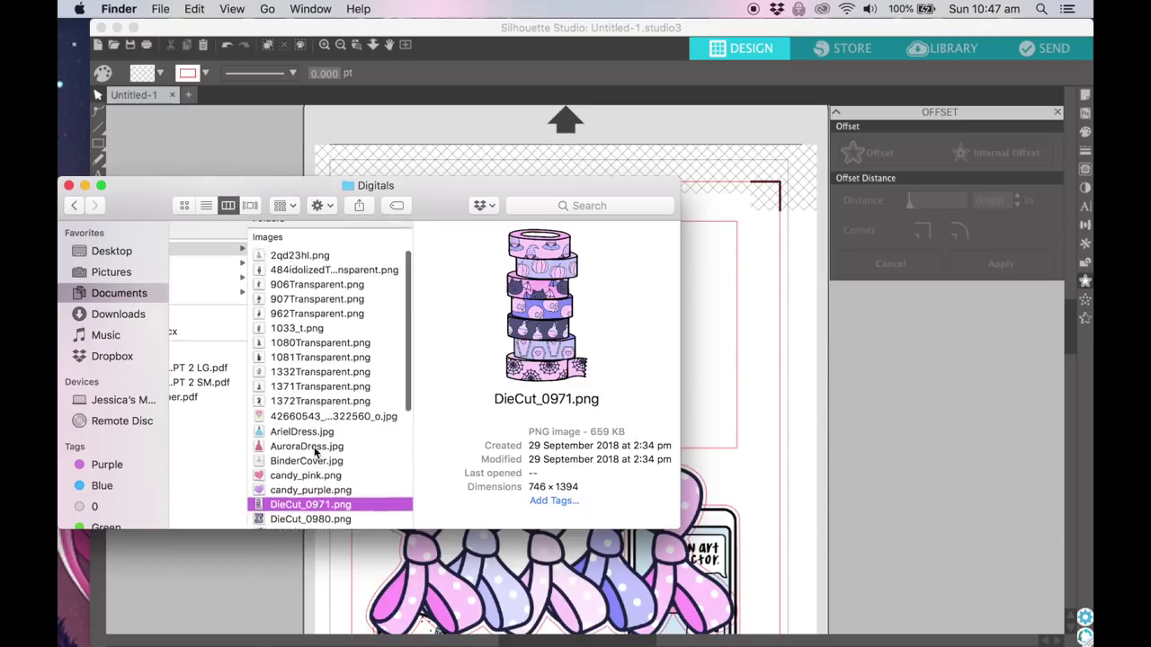
scroll(314, 451, down, 5)
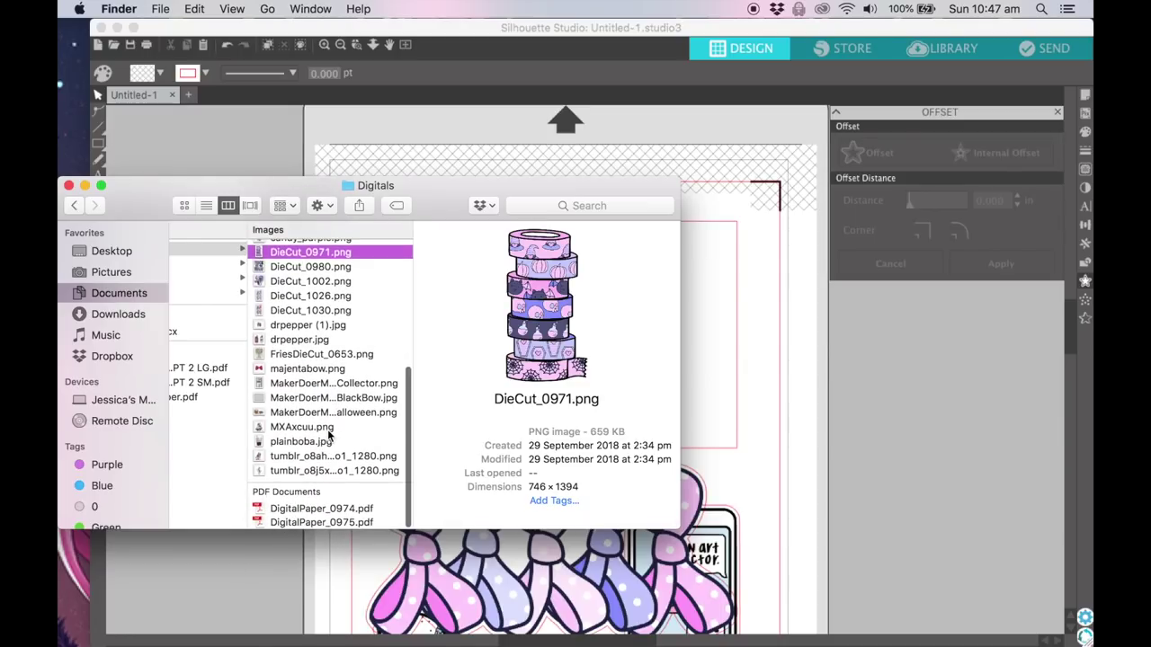
Step: Preview the Digitals images from the tumblr files and plainboba.jpg back up to DieCut_1030.png
click(328, 429)
key(Down)
key(Down)
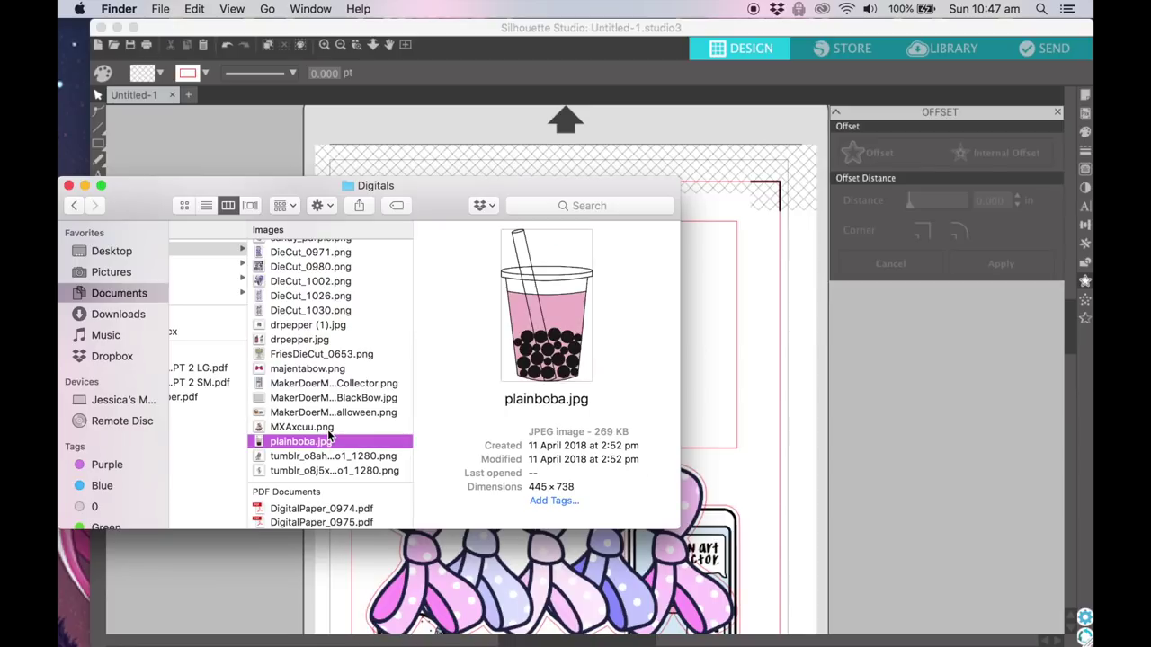
key(Down)
click(329, 411)
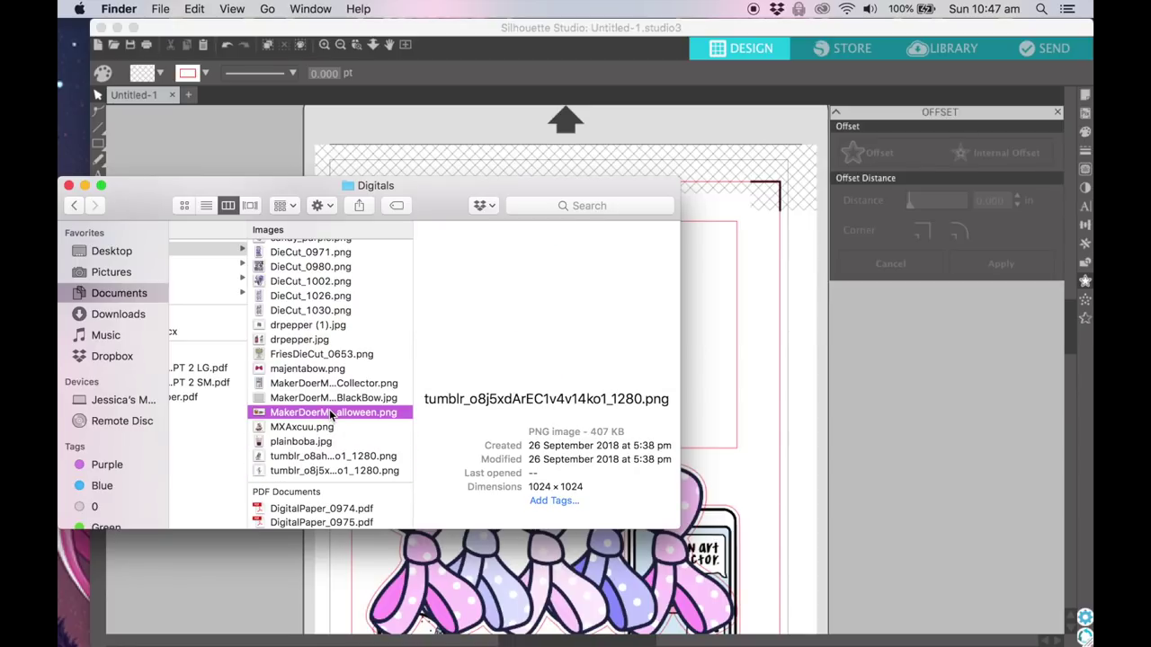
key(Up)
key(Up)
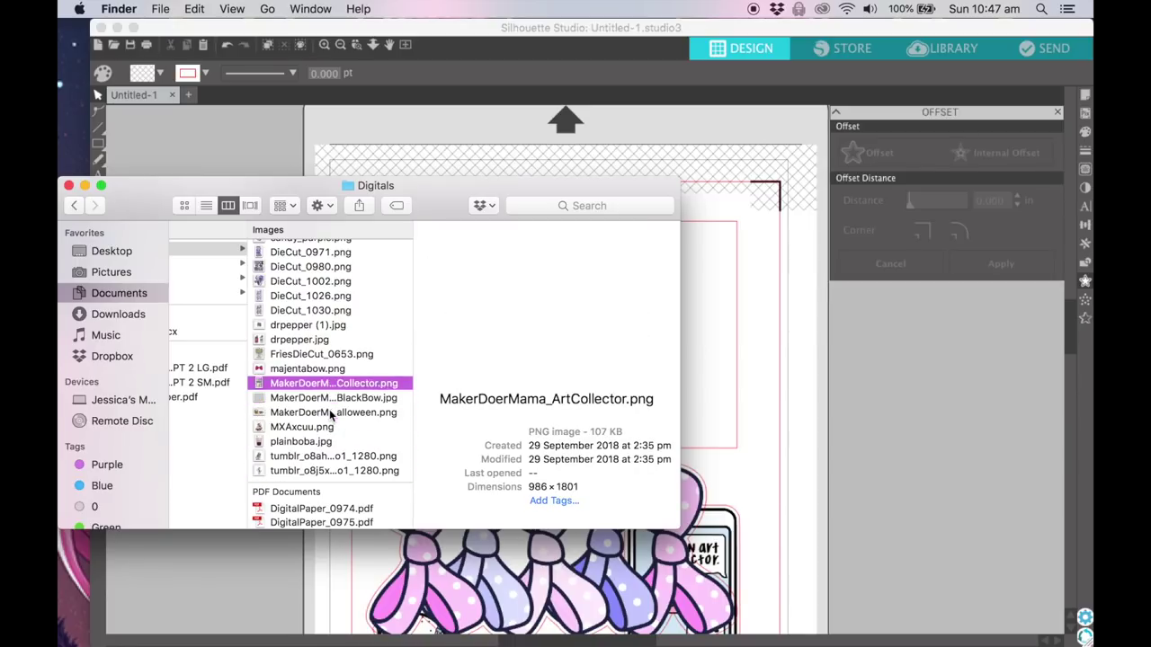
key(Down)
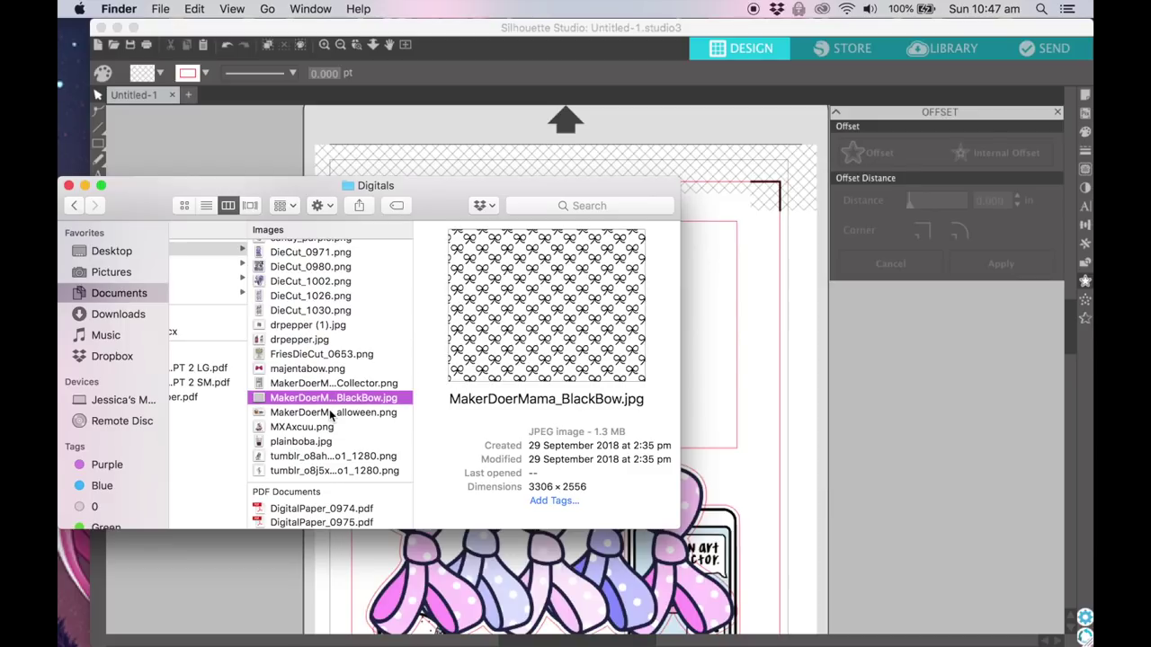
key(Up)
key(Up)
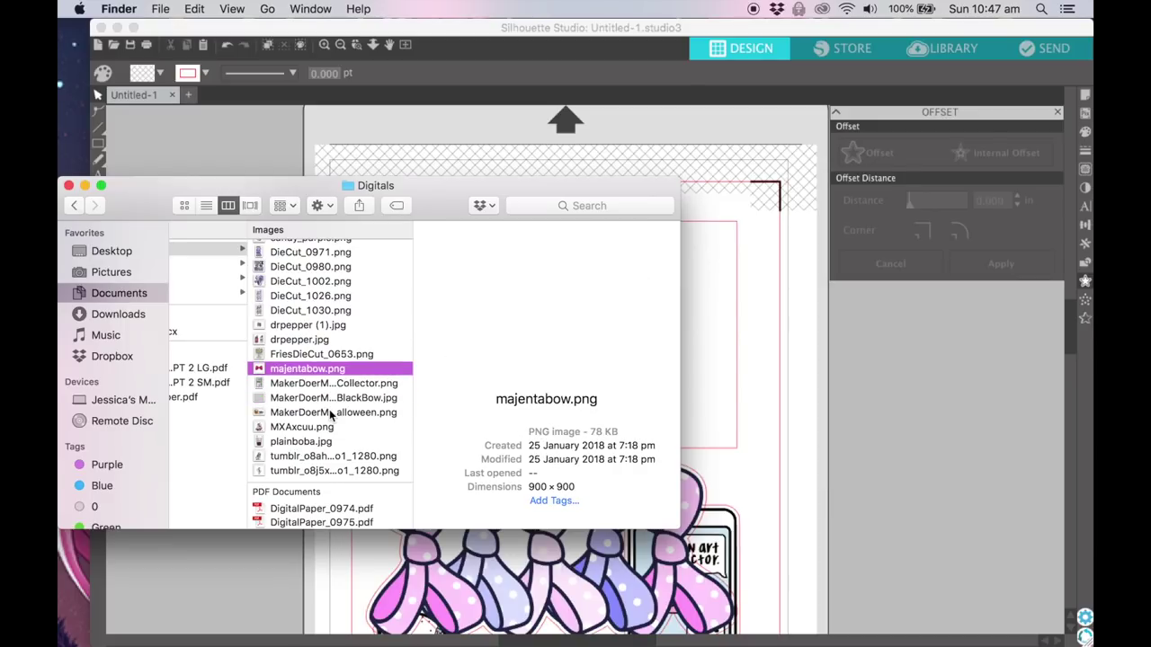
key(Up)
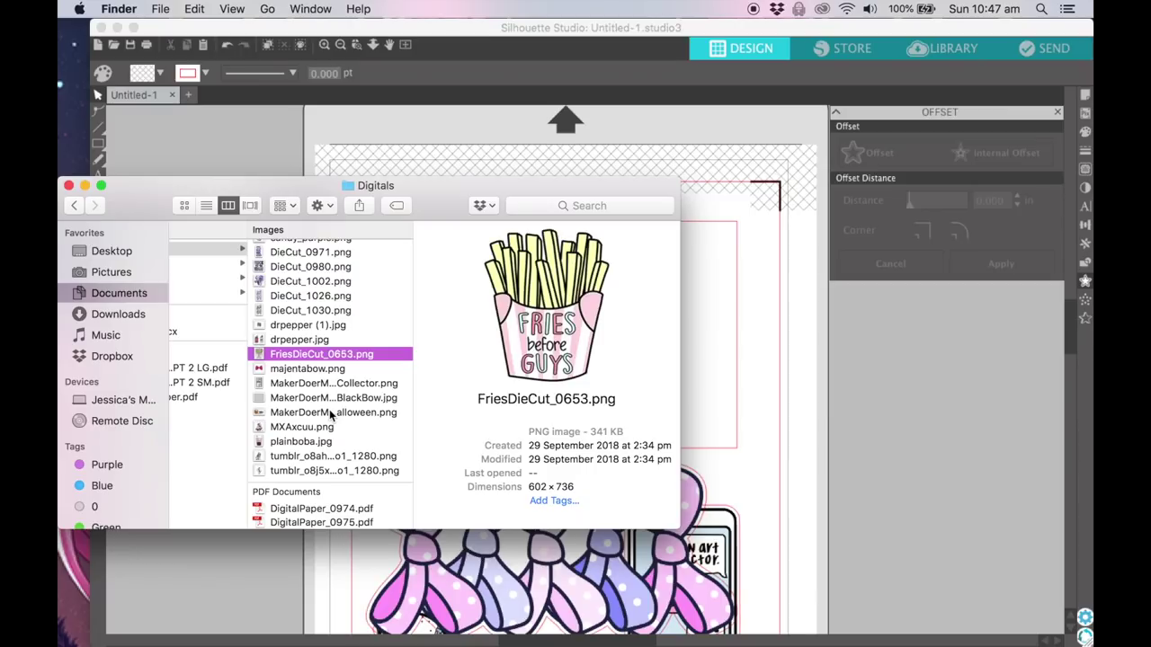
key(Up)
key(Up)
key(Up)
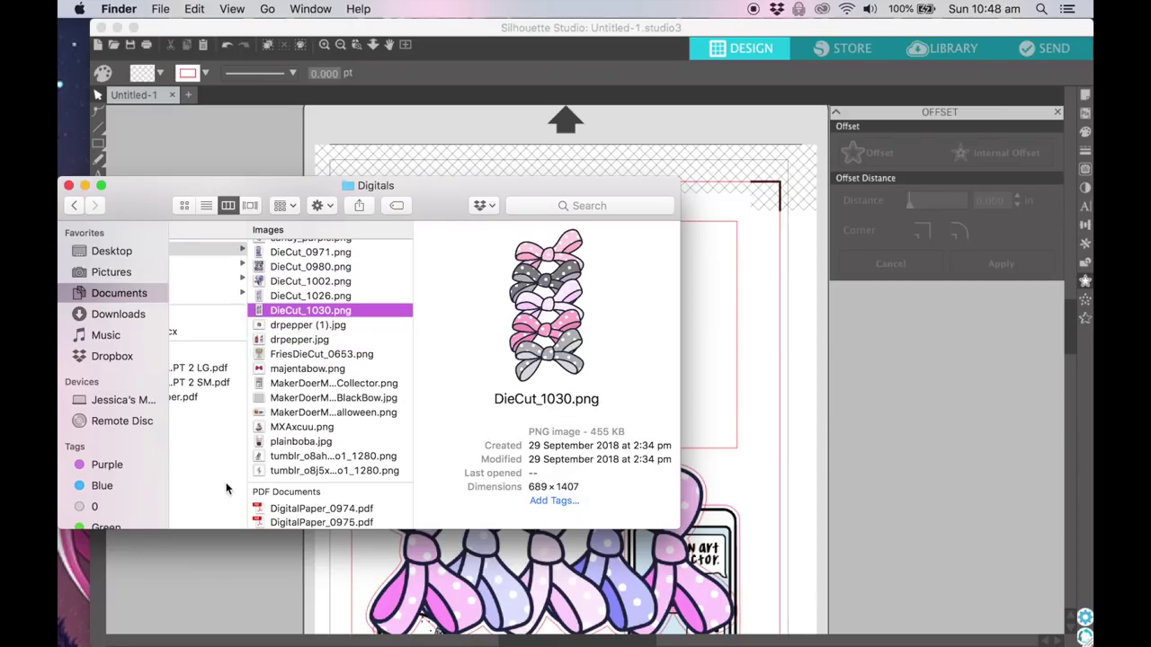
Step: Insert DieCut_1002.png from the Digitals folder into the Silhouette Studio page and scale it down proportionally to about 2.86 by 2.98 in
key(Up)
key(Up)
drag(341, 281, 830, 420)
click(706, 189)
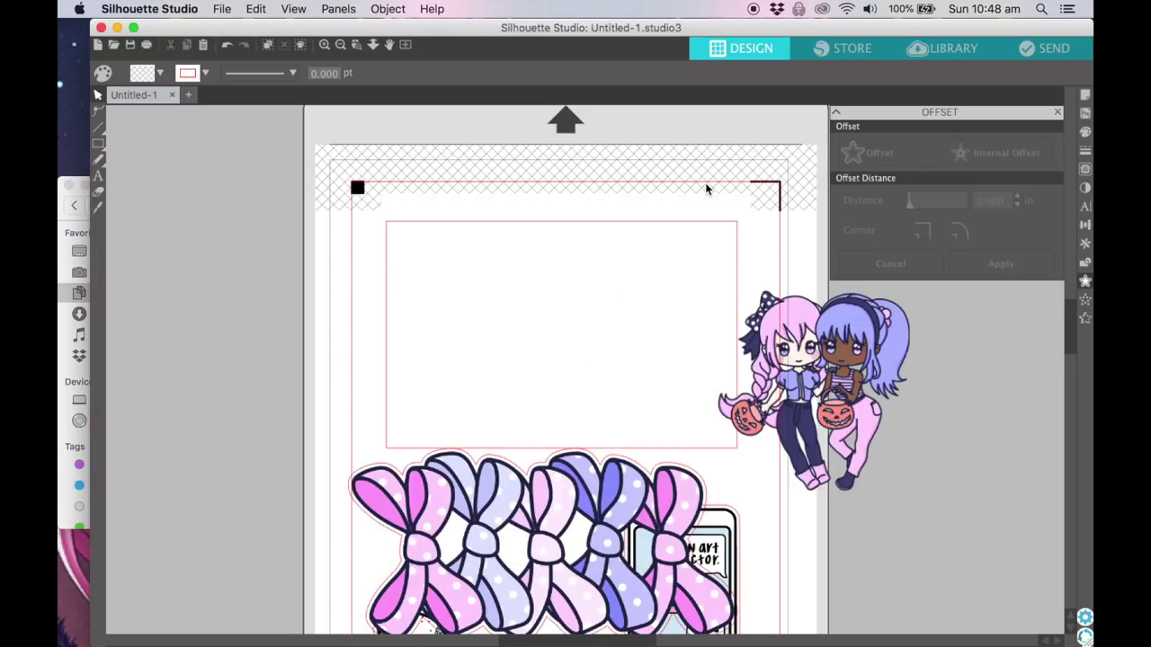
scroll(706, 185, right, 3)
drag(727, 355, 549, 302)
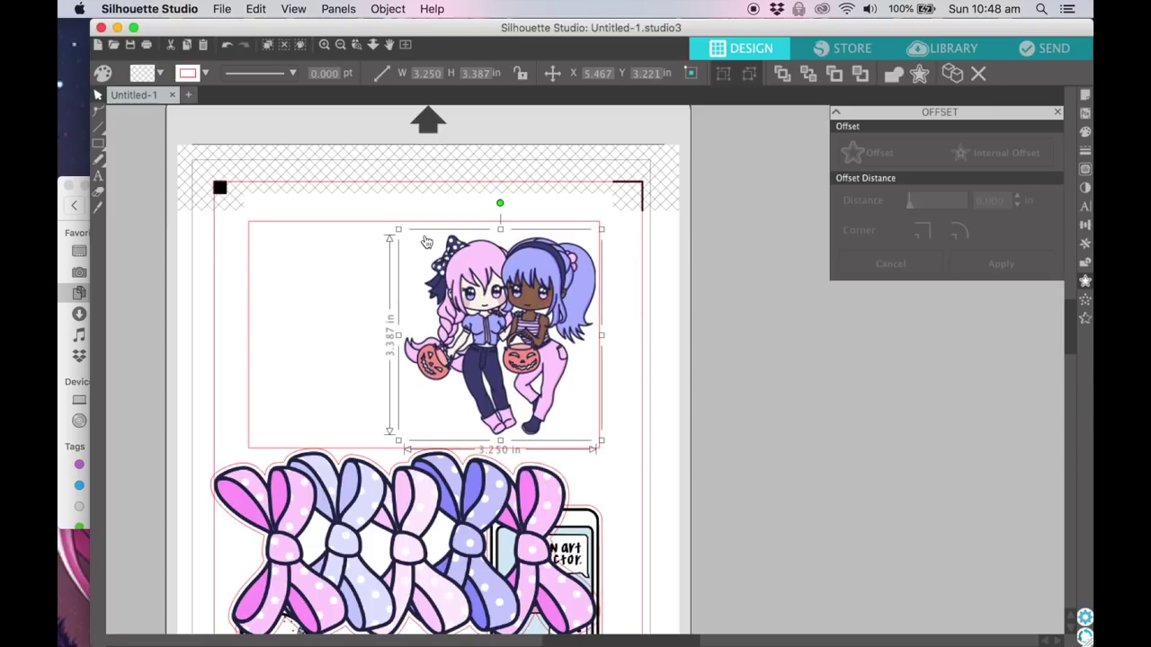
drag(399, 229, 422, 253)
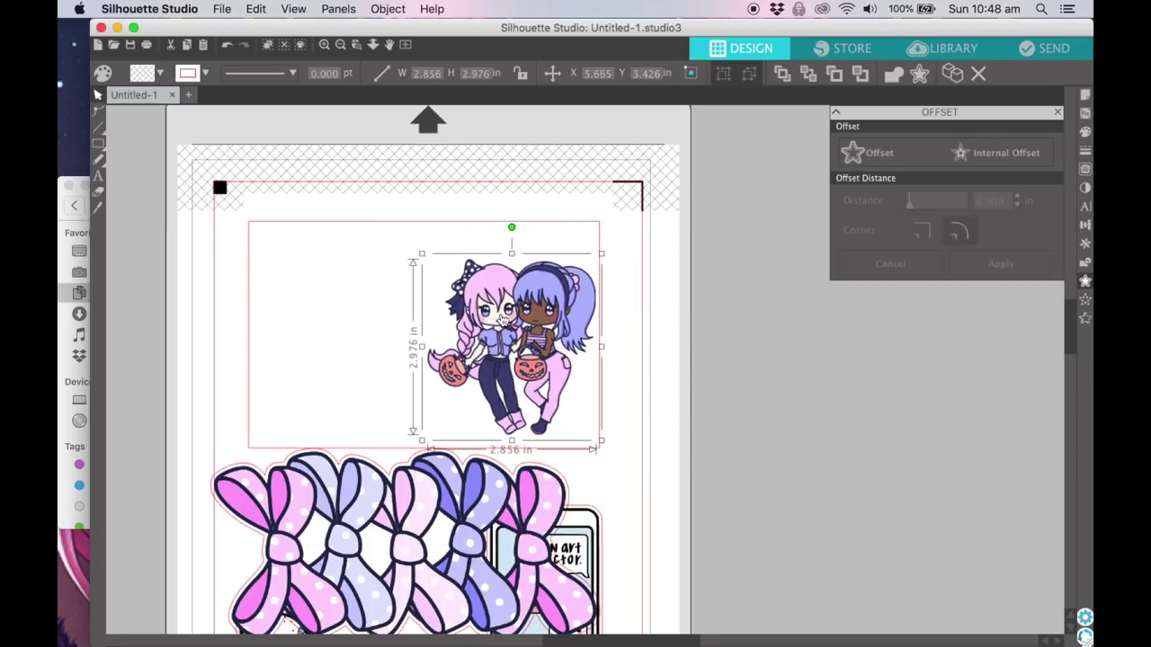
Step: Move the two-girls artwork onto the empty area beside the page, then trace and detach it from its background
drag(502, 320, 802, 350)
scroll(782, 348, right, 5)
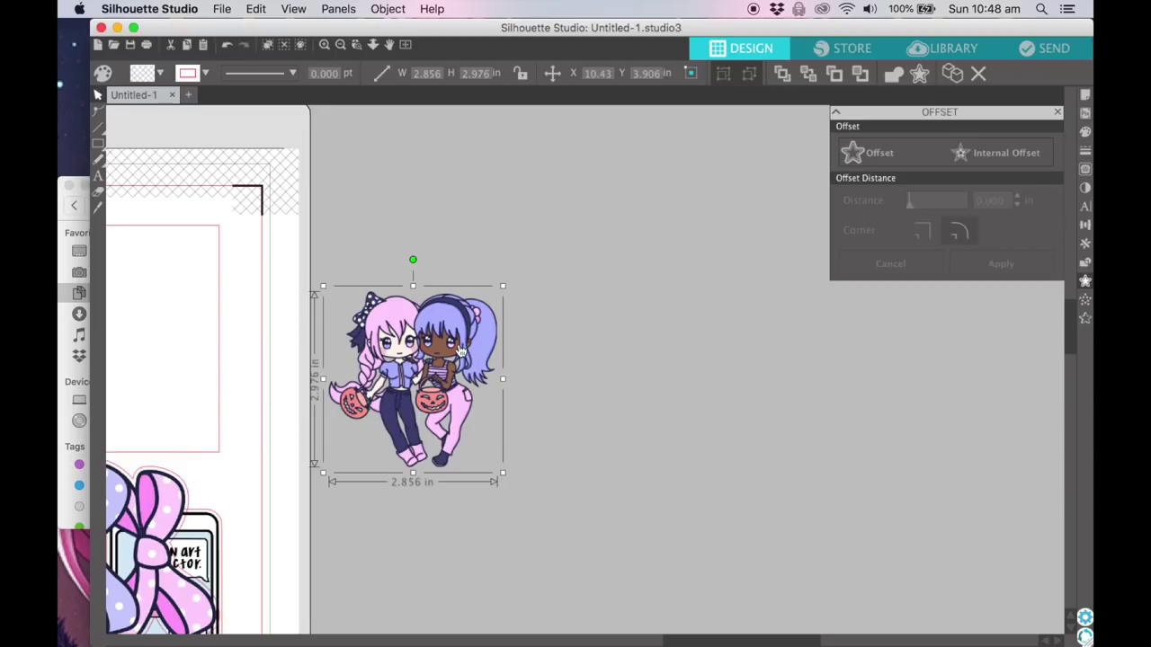
drag(460, 351, 514, 371)
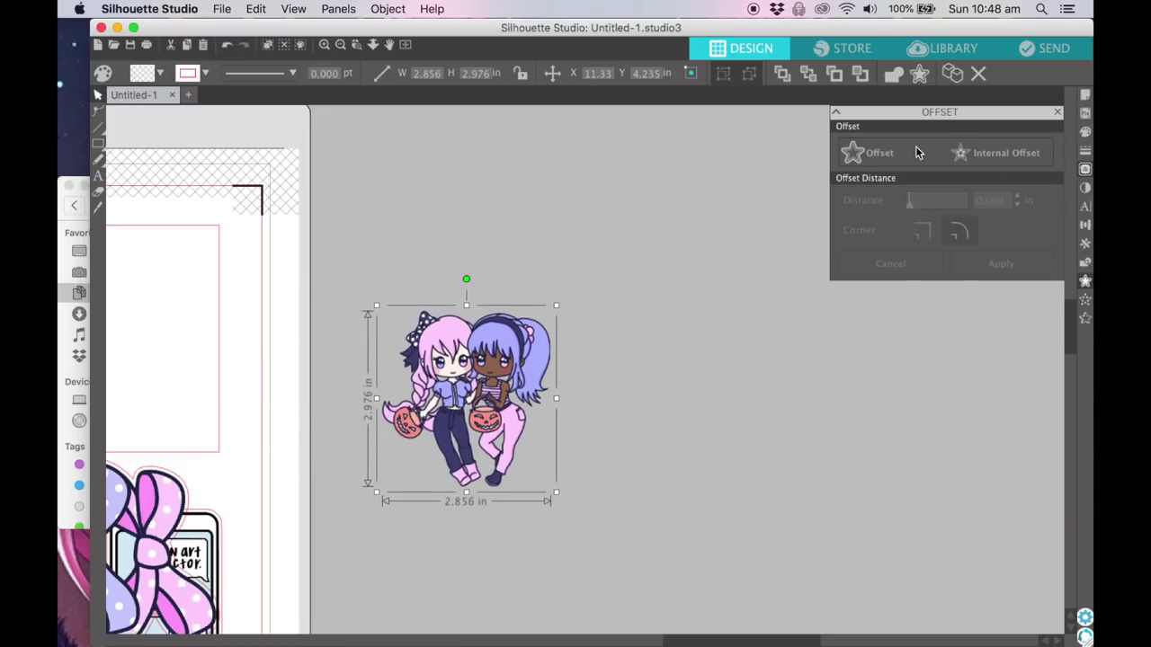
click(1085, 169)
click(884, 157)
drag(345, 262, 561, 529)
click(939, 466)
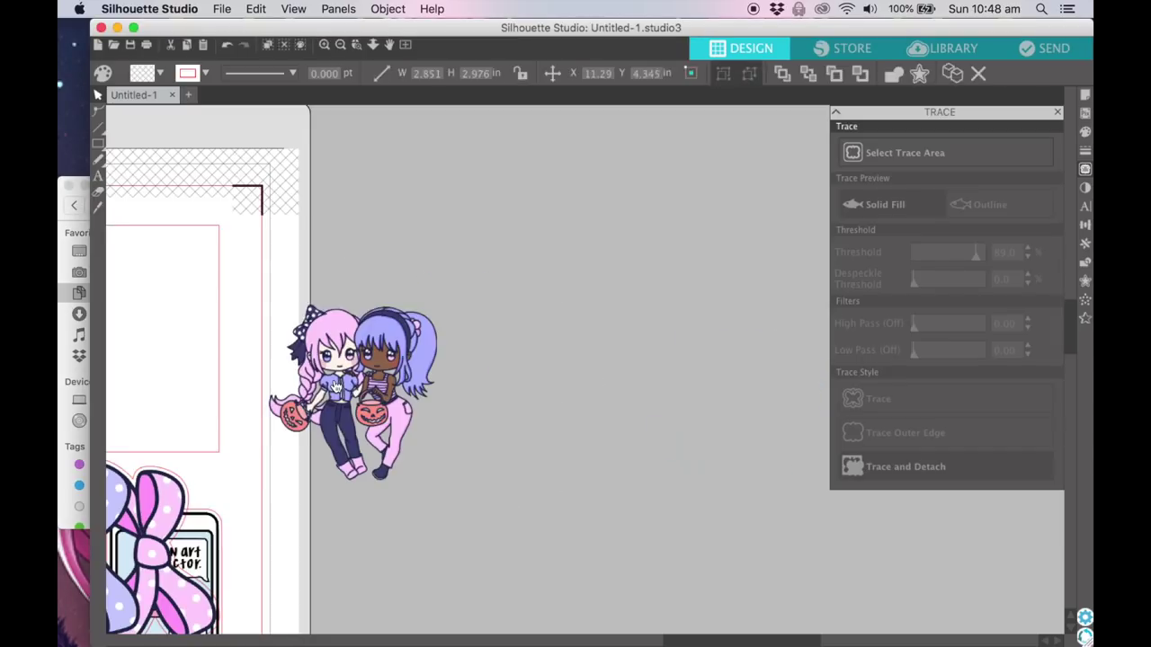
Step: Add a 0.100 in rounded-corner offset outline around the two-girls artwork
click(919, 74)
click(1017, 204)
click(1016, 196)
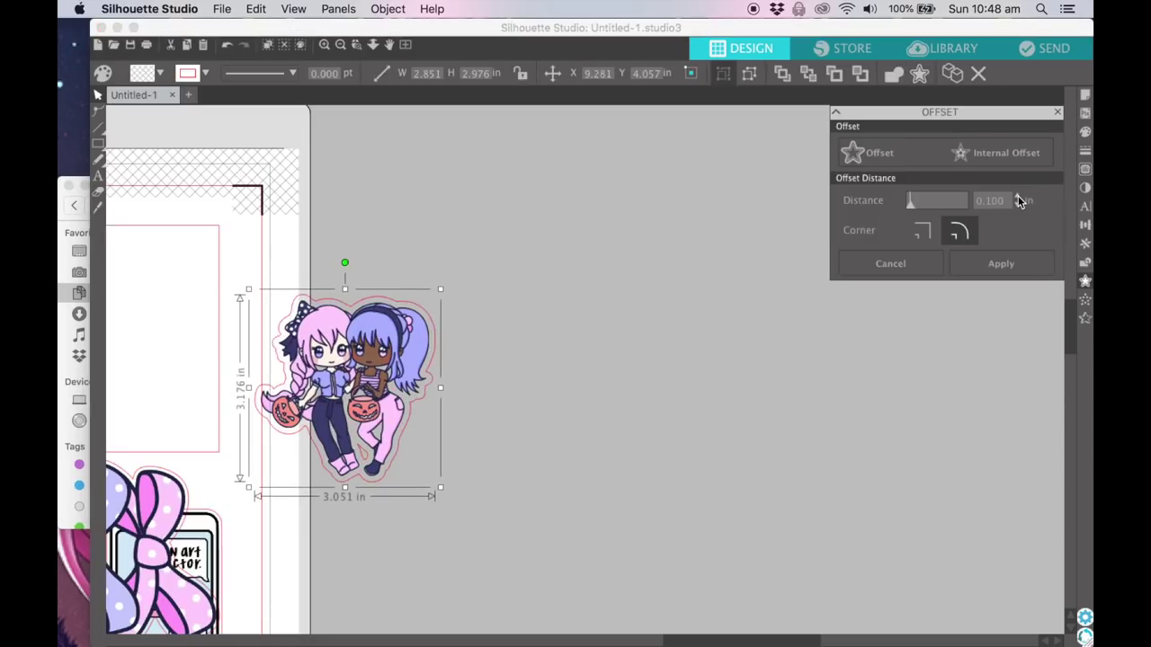
click(973, 266)
scroll(576, 376, left, 2)
click(577, 383)
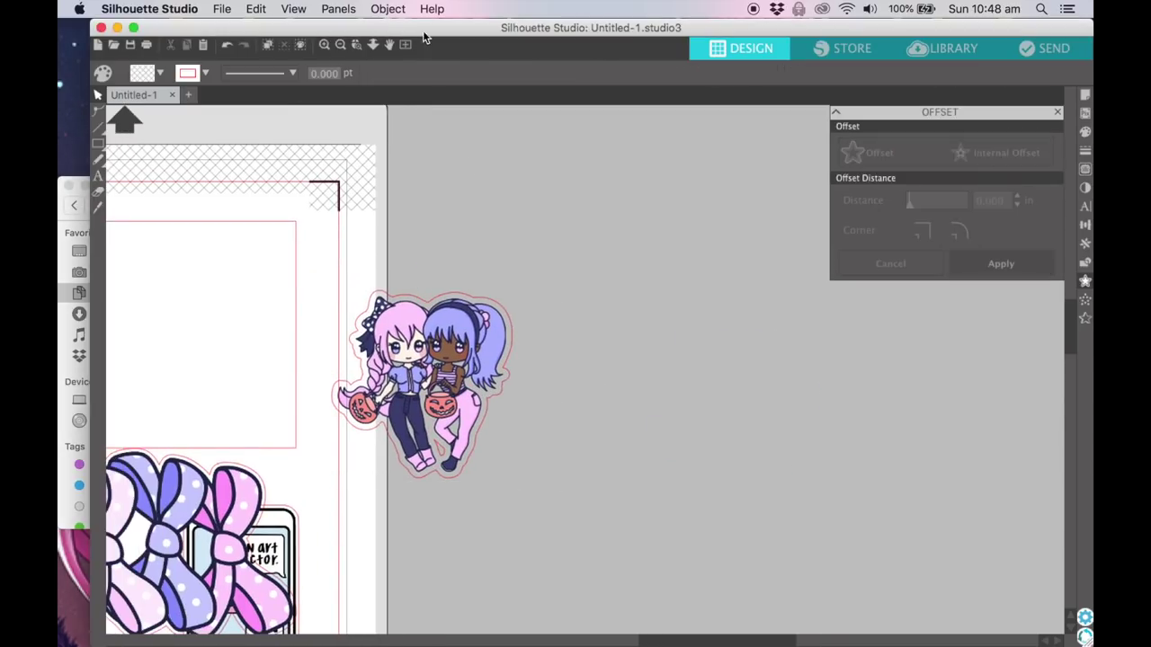
Step: Release the offset outline's compound path and delete the small inner cut shape between the girls' legs
click(340, 47)
click(340, 46)
click(339, 46)
scroll(453, 230, left, 3)
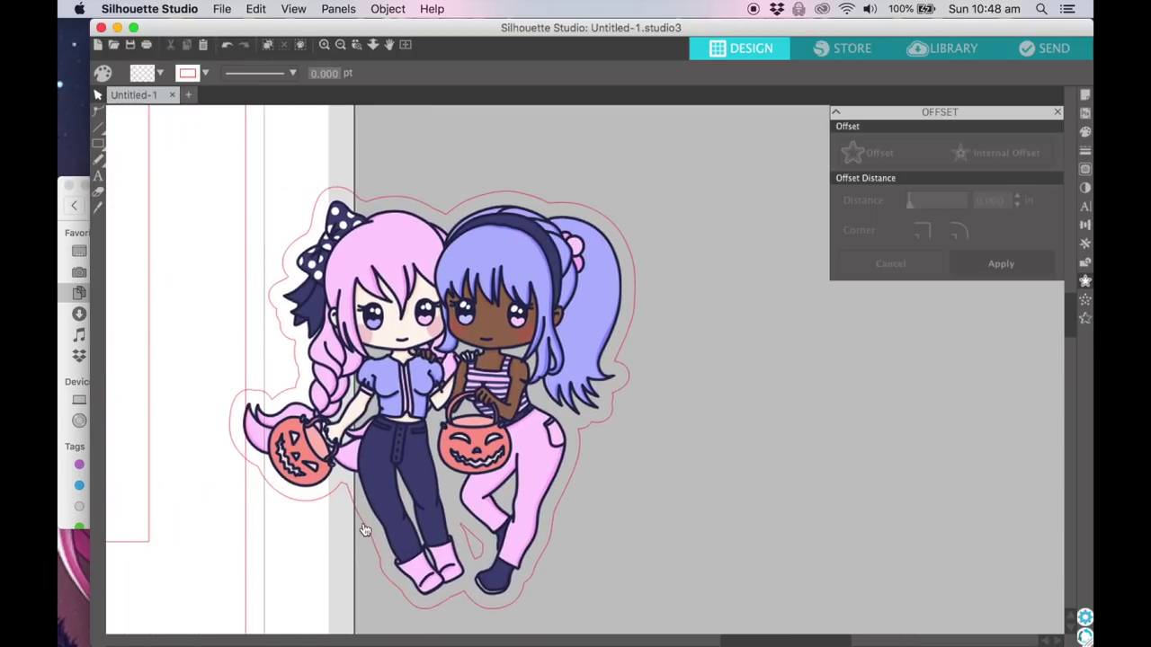
click(552, 531)
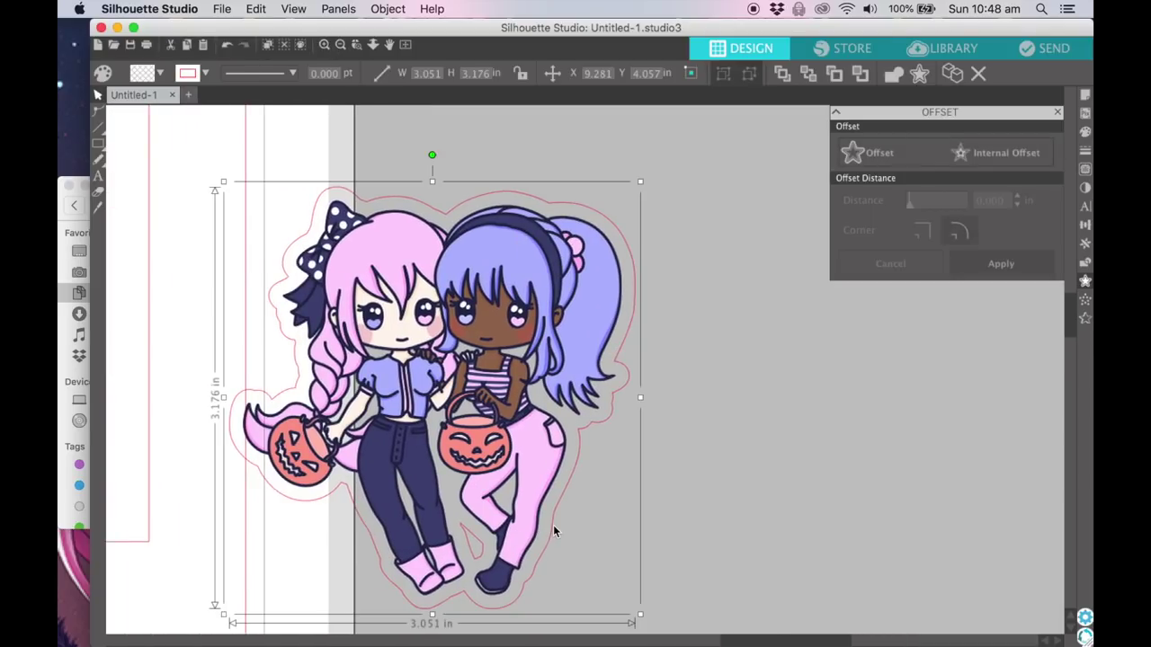
click(388, 9)
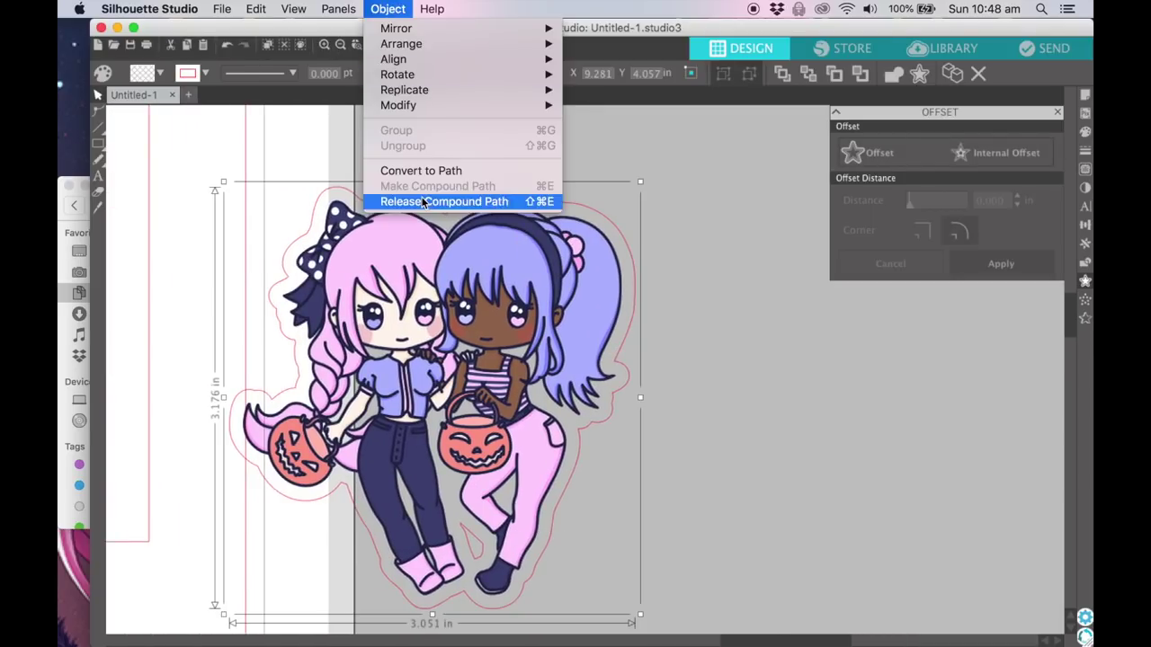
click(482, 204)
click(693, 404)
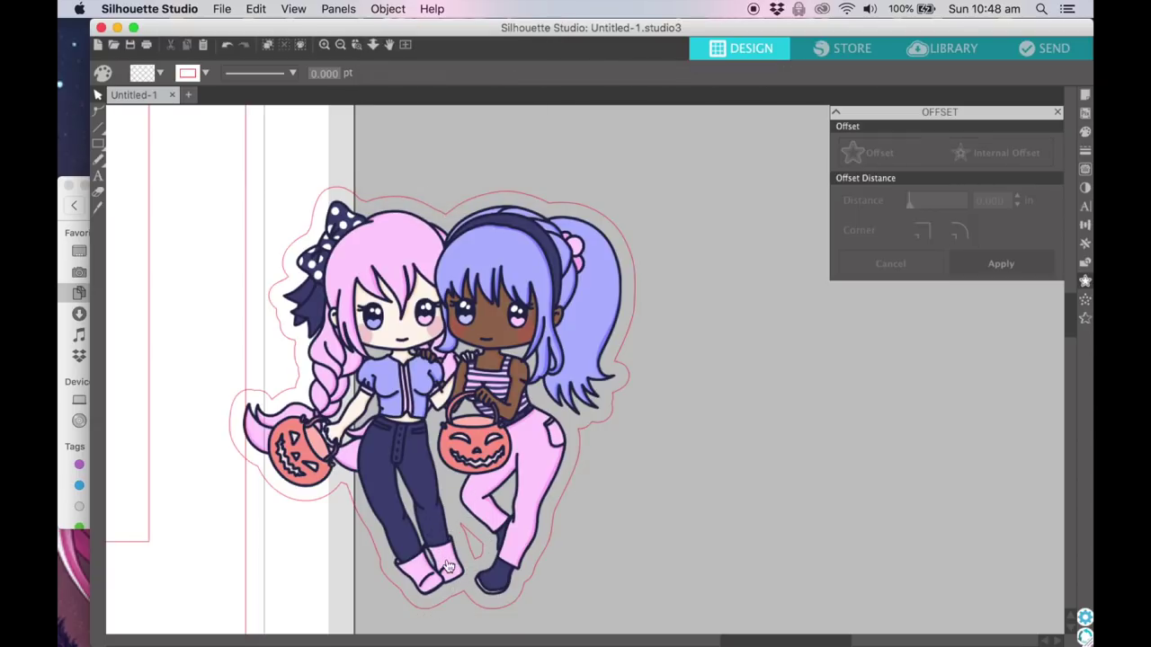
click(481, 555)
key(Delete)
Step: Group the two-girls artwork with its outline and place it inside the left half of the upper rectangle
click(578, 362)
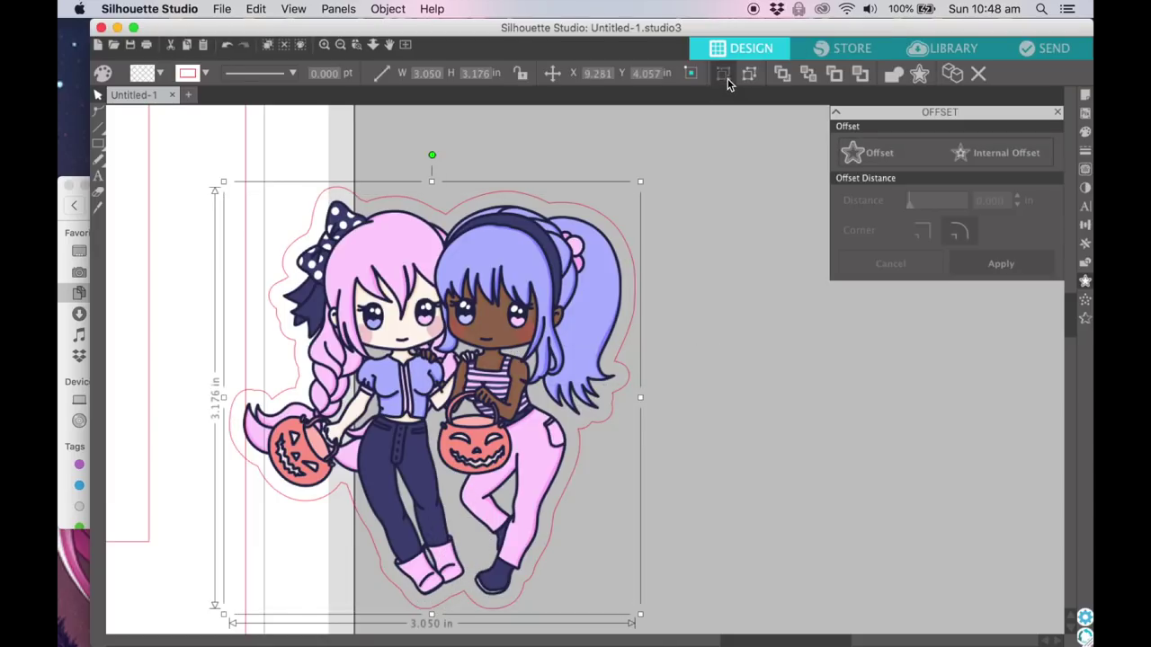
click(338, 44)
click(338, 45)
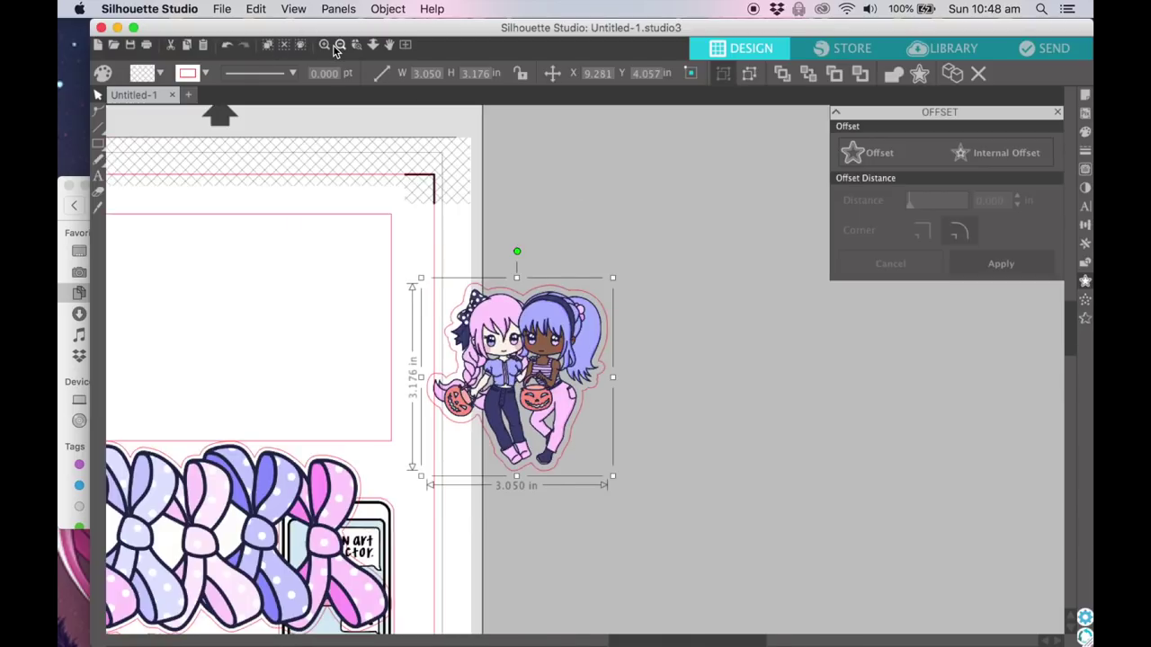
click(338, 45)
drag(591, 341, 337, 304)
drag(343, 309, 340, 307)
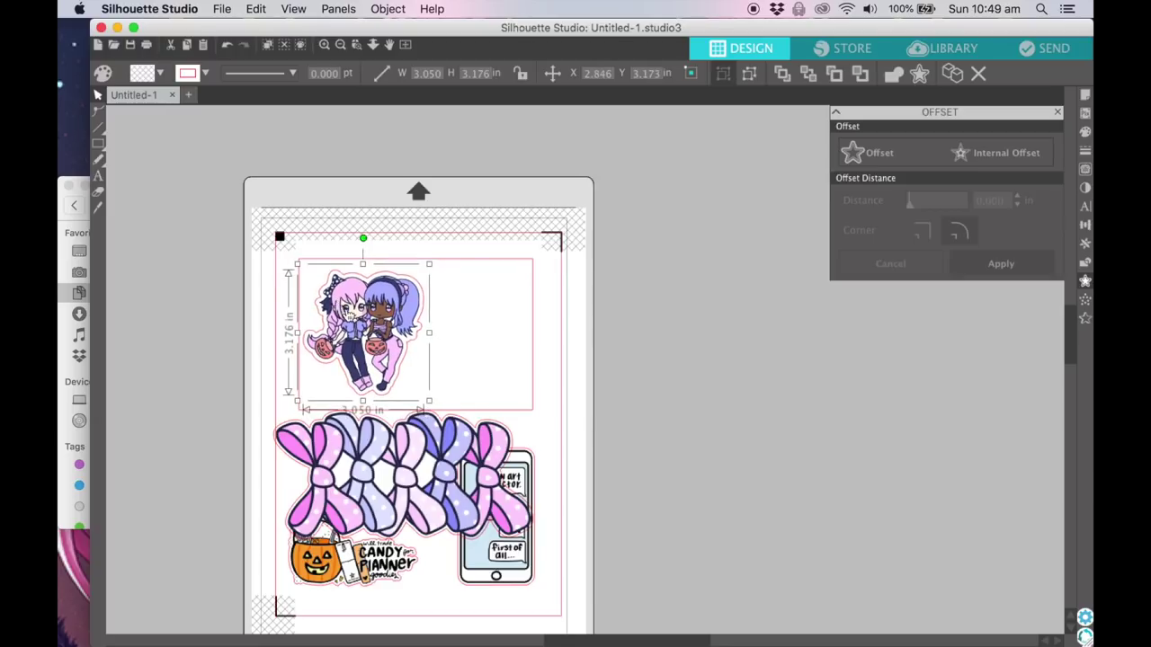
click(576, 308)
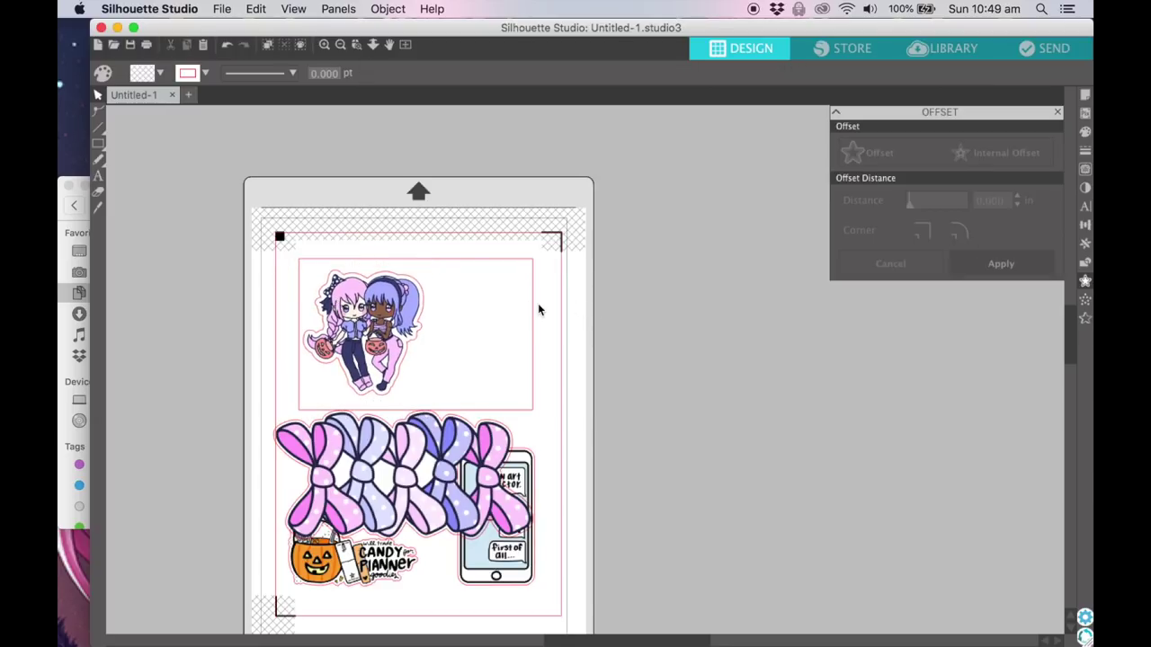
click(534, 308)
click(613, 304)
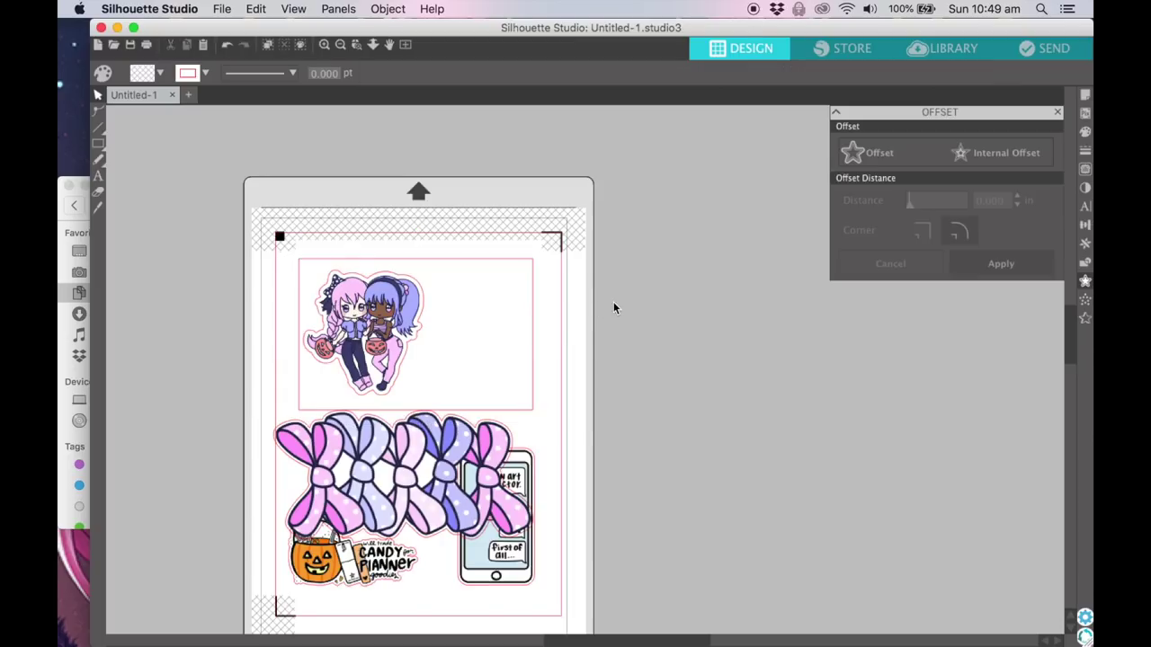
click(536, 309)
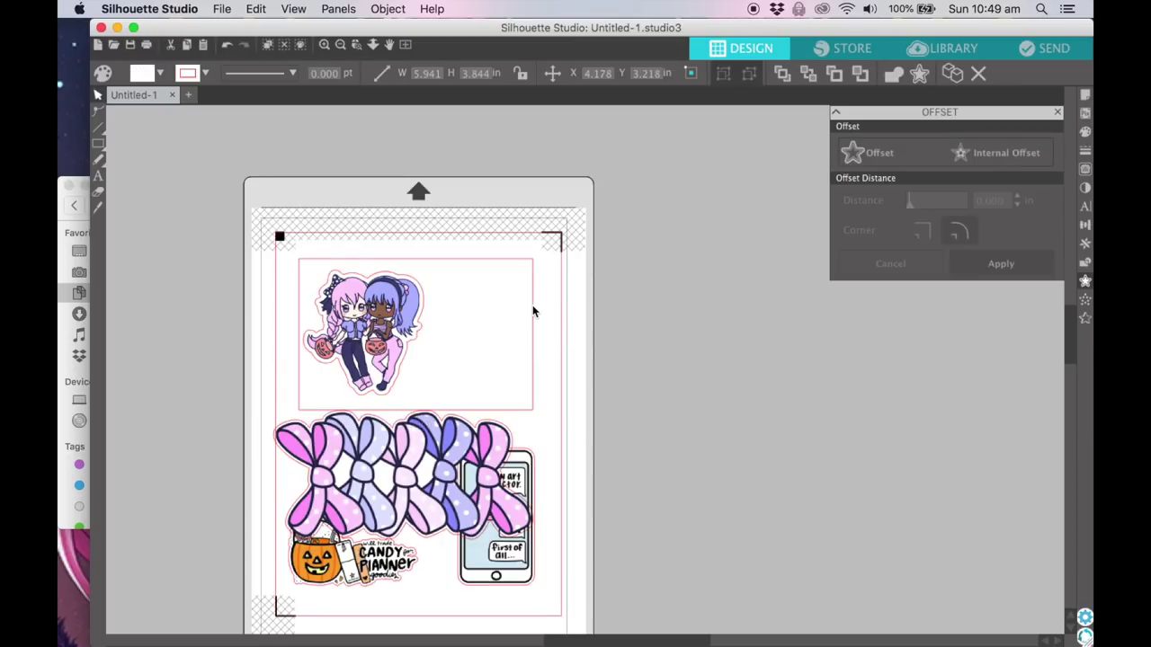
key(i)
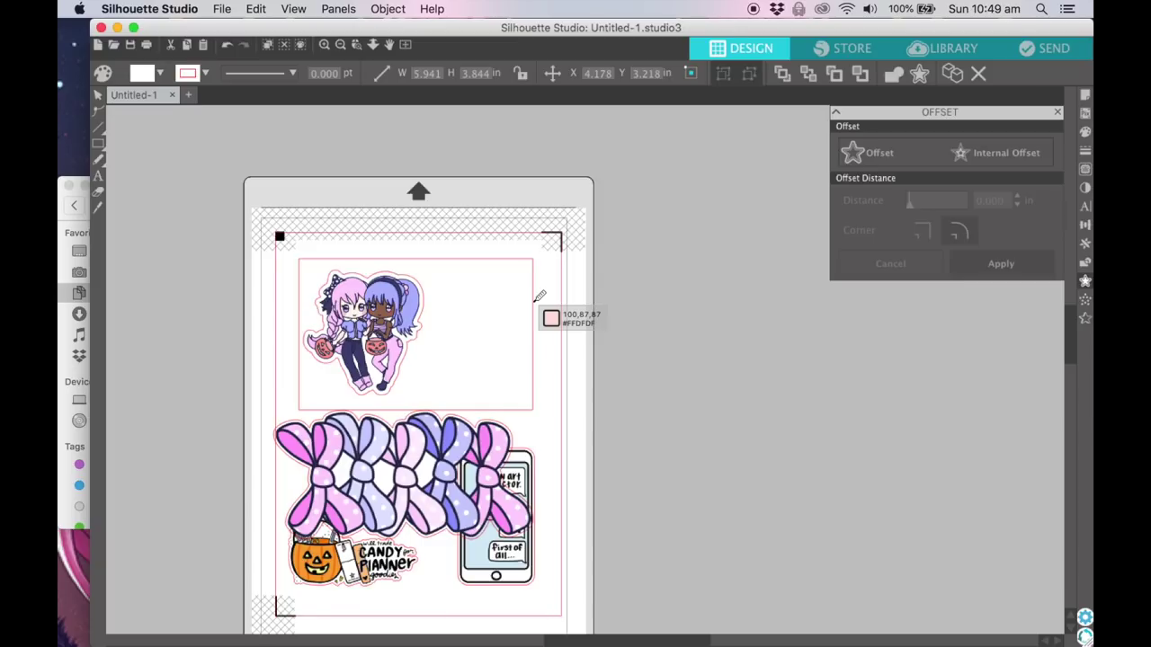
key(Escape)
Step: Move the empty rectangle off the page and place the two-girls group in the upper-left corner of the cut area
scroll(478, 303, left, 2)
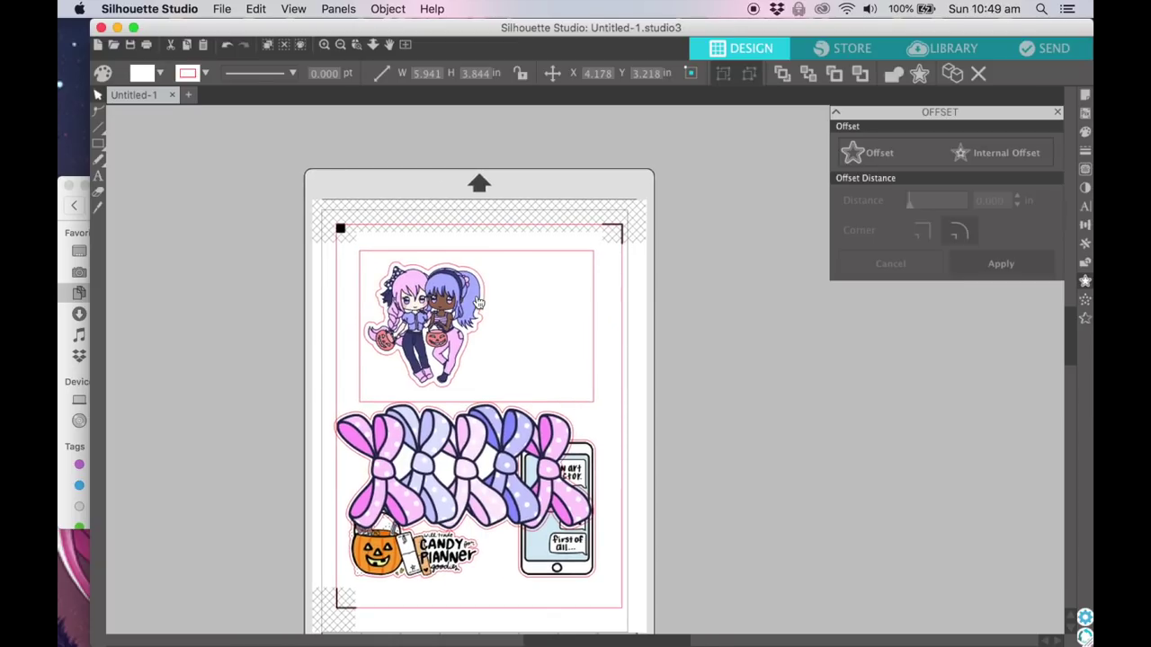
drag(478, 304, 764, 287)
click(620, 285)
drag(591, 286, 852, 424)
click(743, 332)
drag(720, 329, 413, 317)
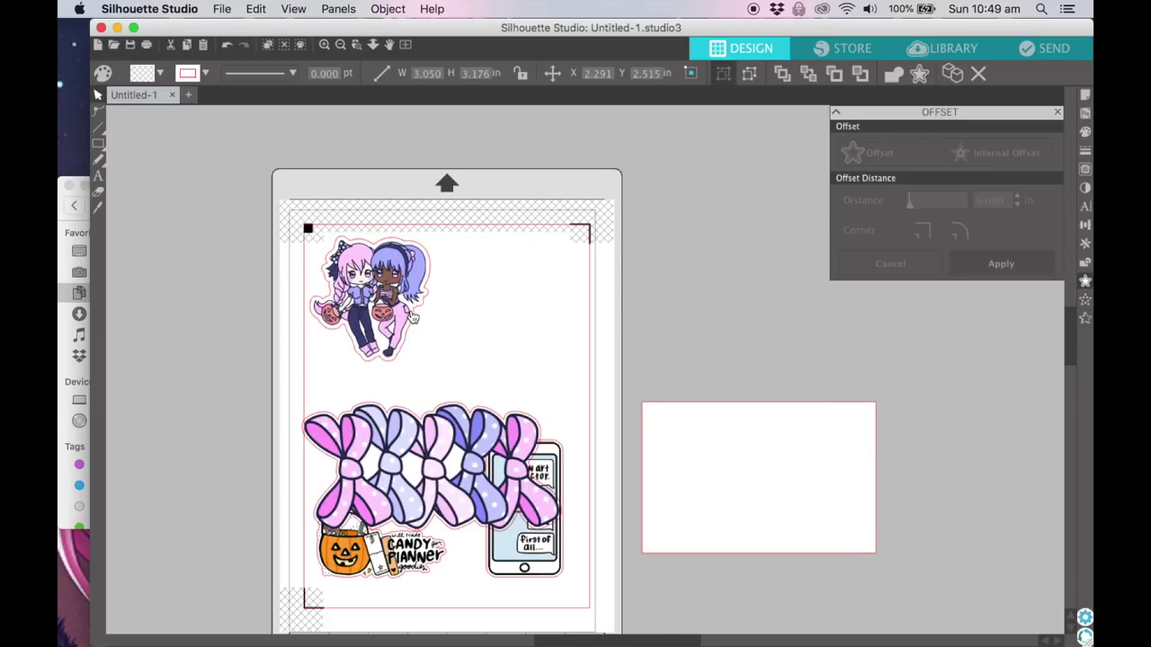
Step: Rotate the bows group a quarter turn and stand it along the right side of the cut area beside the girls
drag(422, 466, 487, 368)
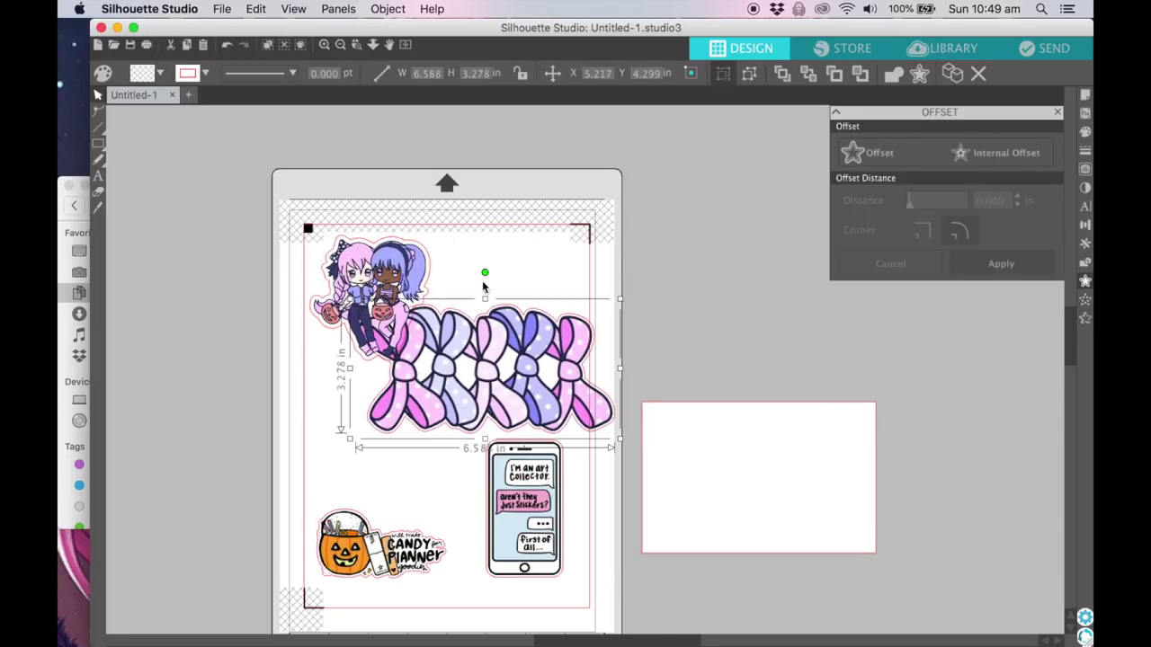
drag(485, 272, 424, 365)
drag(506, 358, 527, 349)
Step: Place the phone directly beneath the two girls, aligned to their left side, and nudge the pumpkin sticker slightly down and right
drag(514, 553, 356, 479)
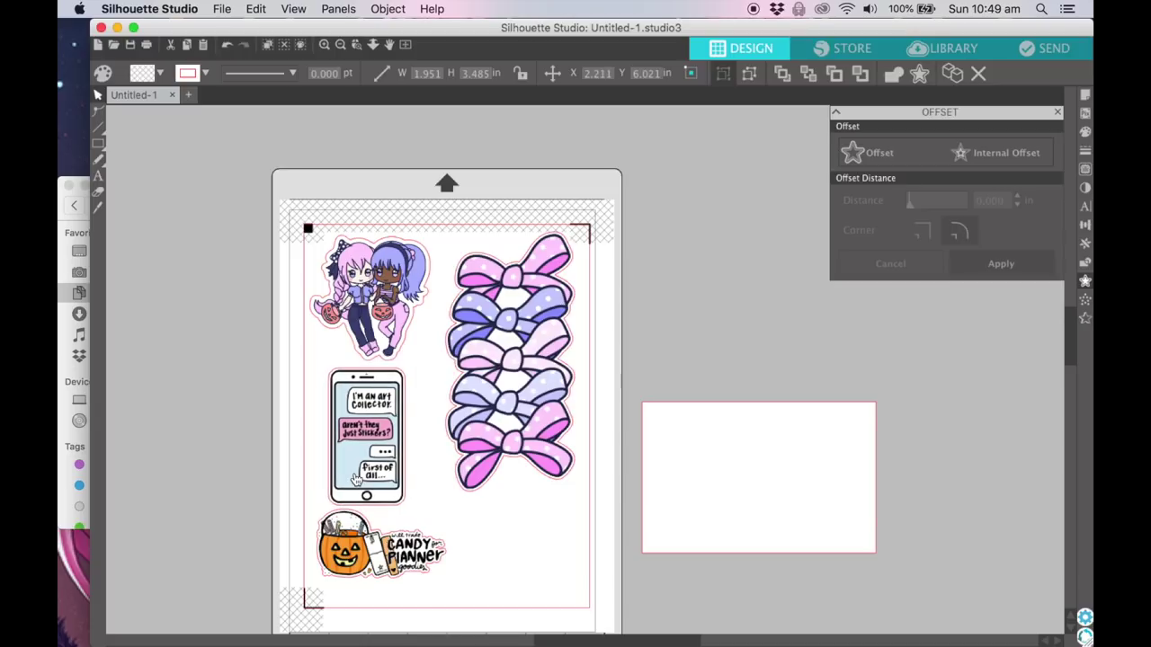
mouse_move(370, 339)
mouse_down()
mouse_move(441, 444)
mouse_move(445, 377)
mouse_move(387, 340)
mouse_move(374, 347)
mouse_up()
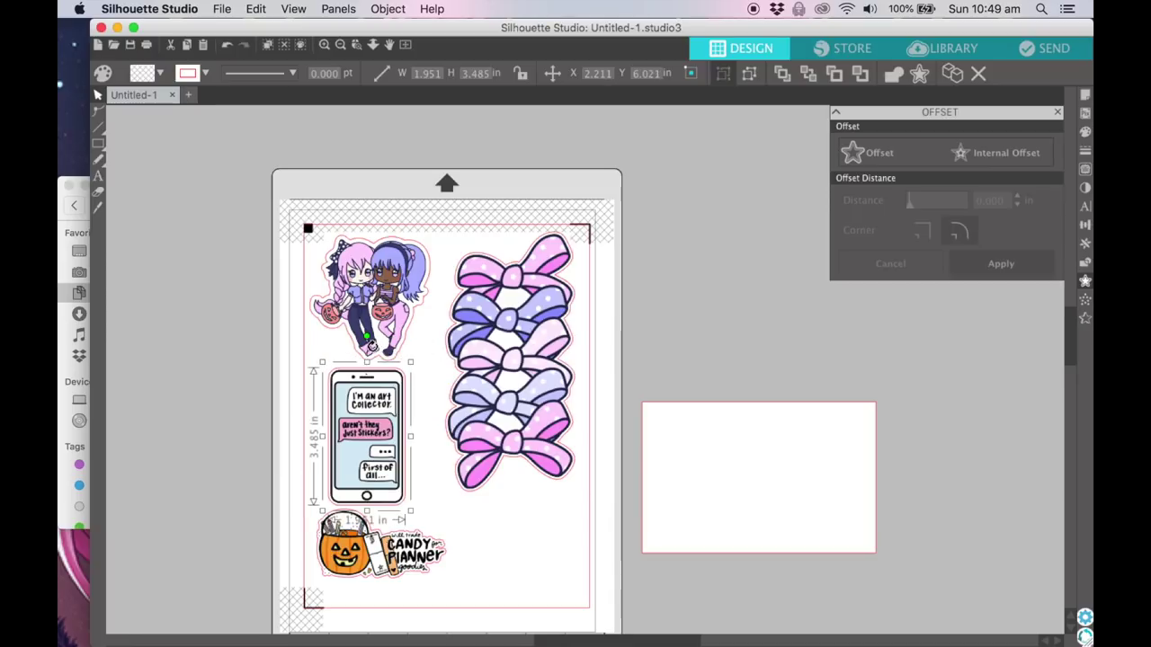
key(Left)
key(Left)
key(Left)
key(Left)
key(Left)
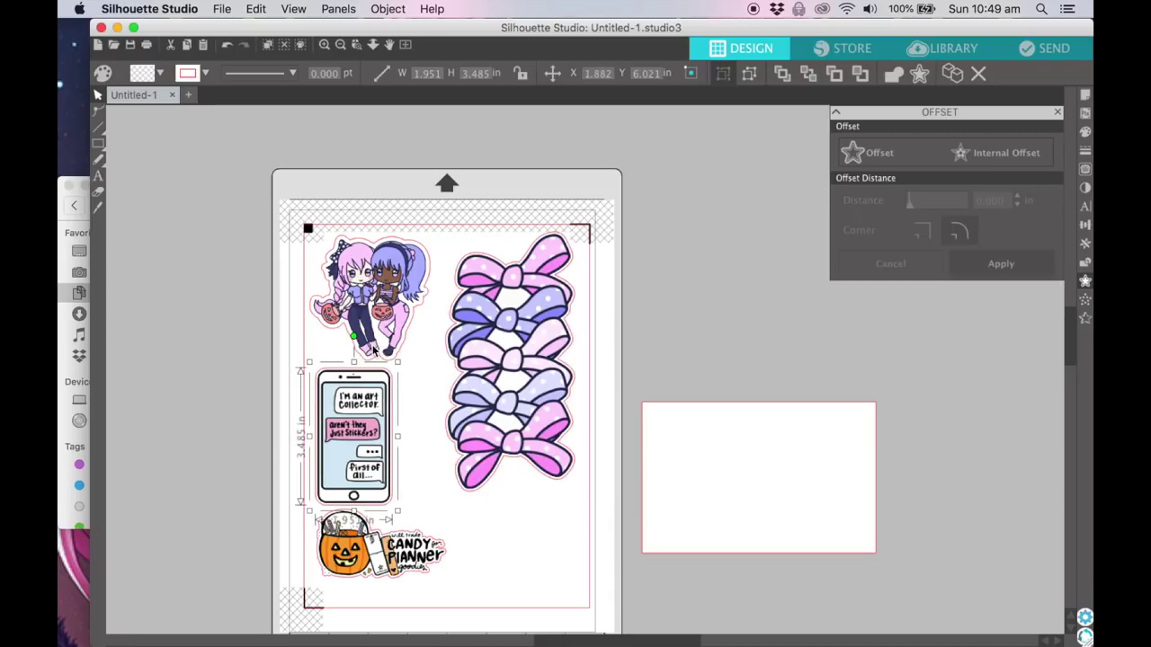
drag(359, 537, 362, 542)
click(507, 541)
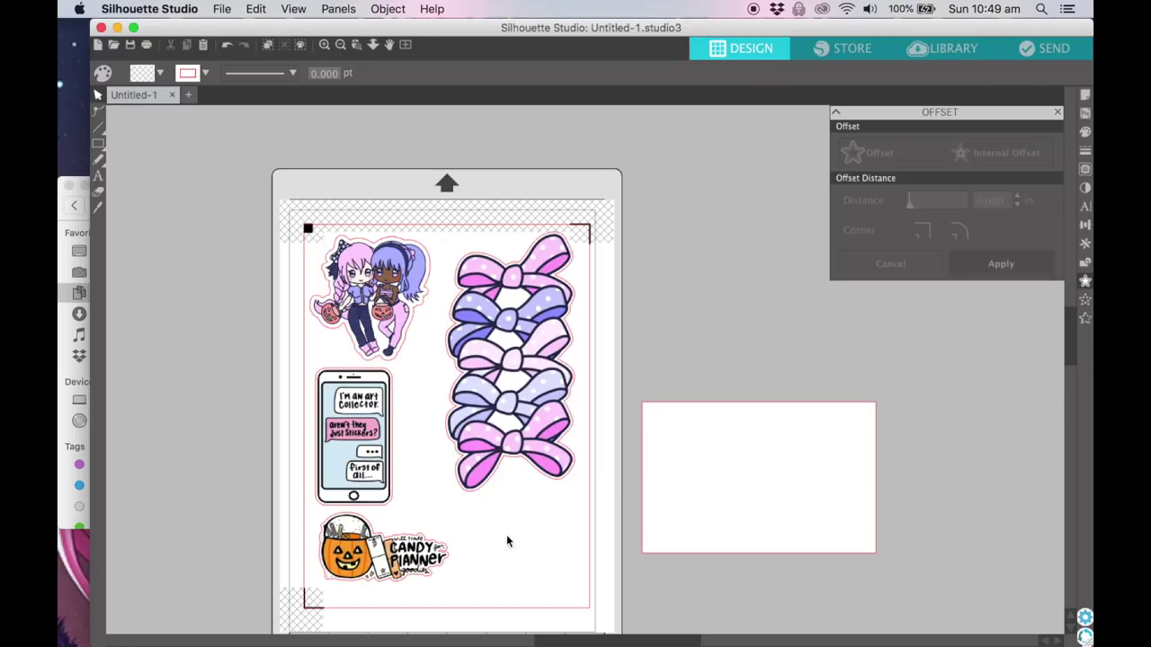
Step: Switch to Finder and open the Pictures > Clip Art > Collections > Digitals folder
click(79, 322)
click(103, 279)
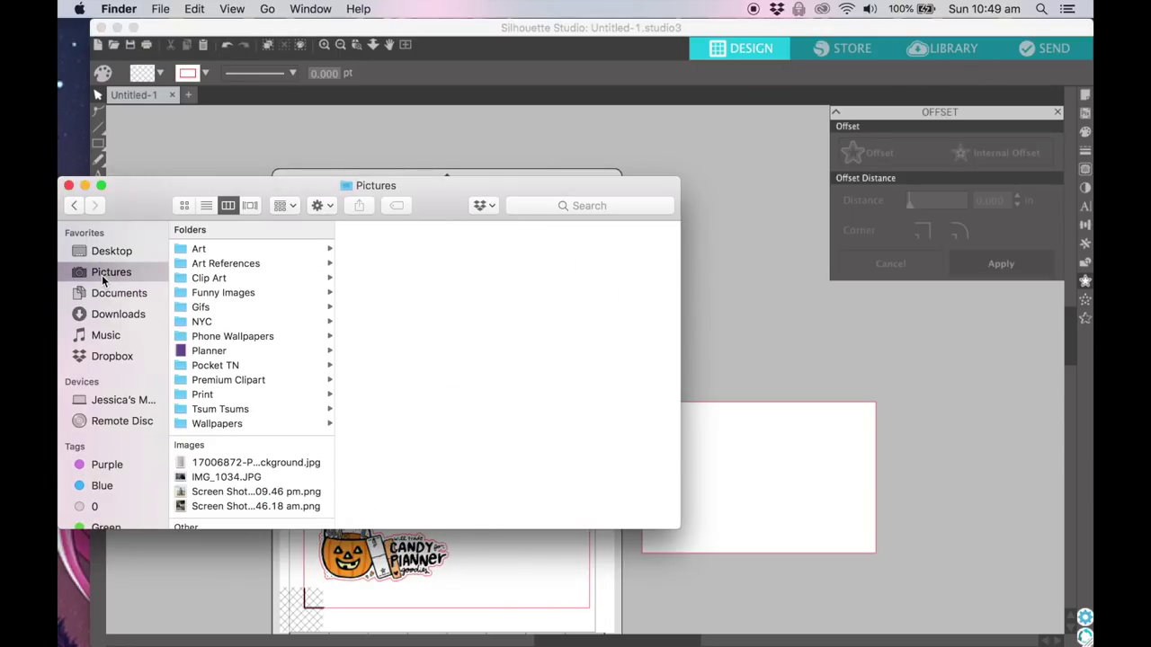
click(210, 281)
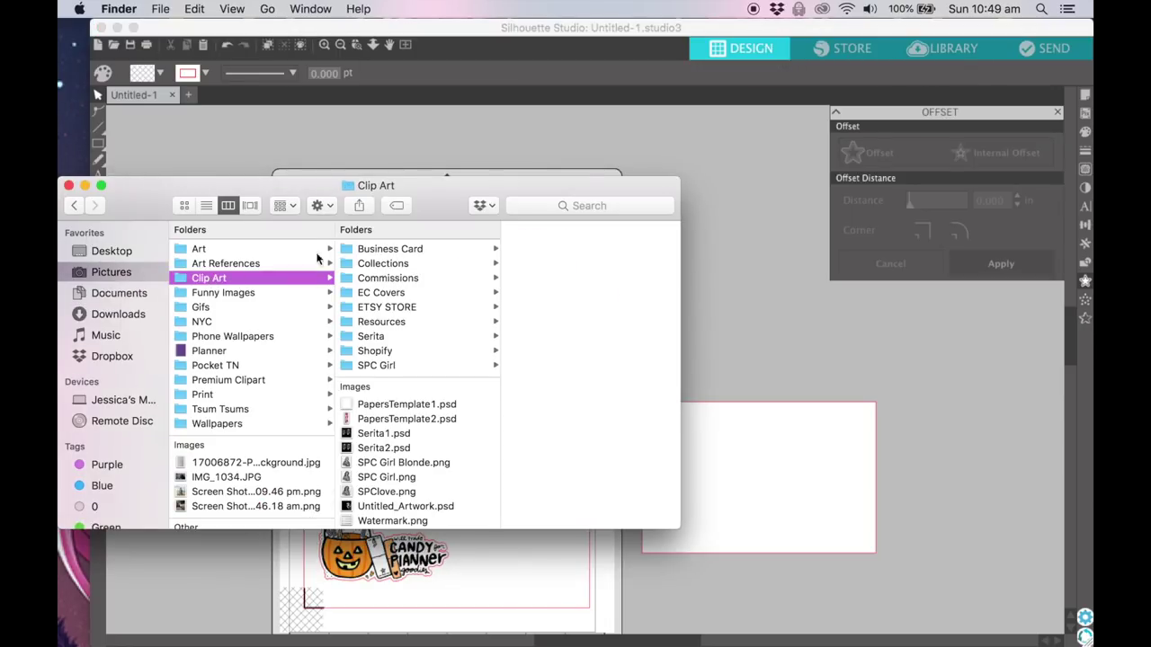
click(397, 265)
click(527, 265)
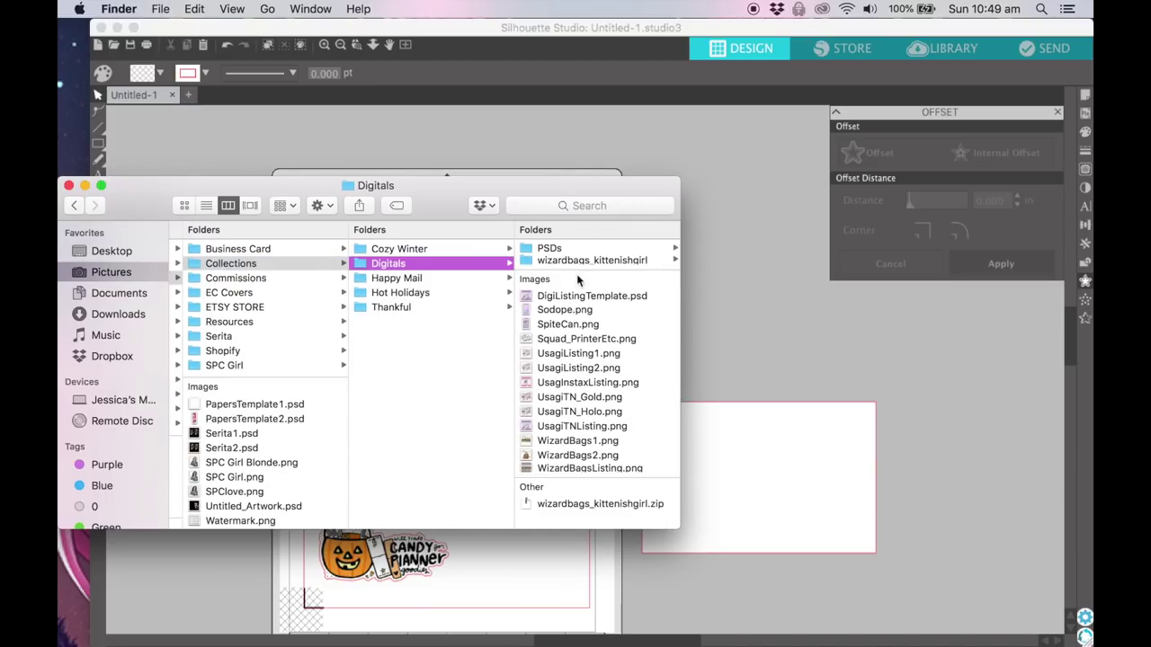
Step: Preview Sodope.png, SpiteCan.png and Squad_PrinterEtc.png, and bring SpiteCan.png into the Silhouette Studio design
click(568, 324)
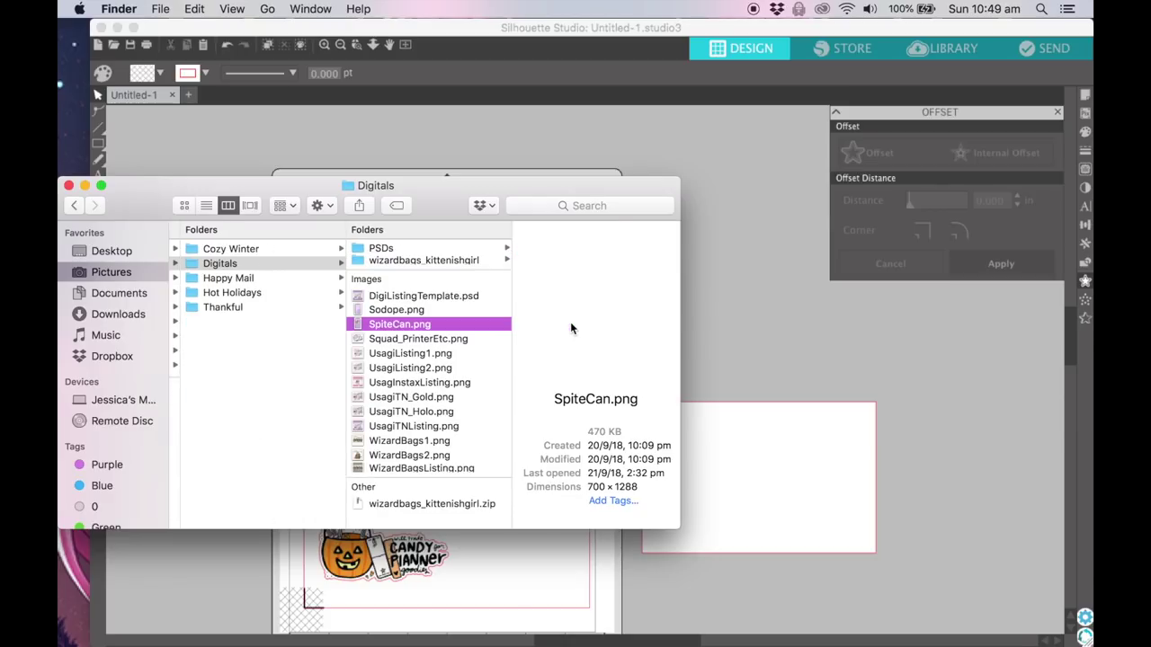
key(Up)
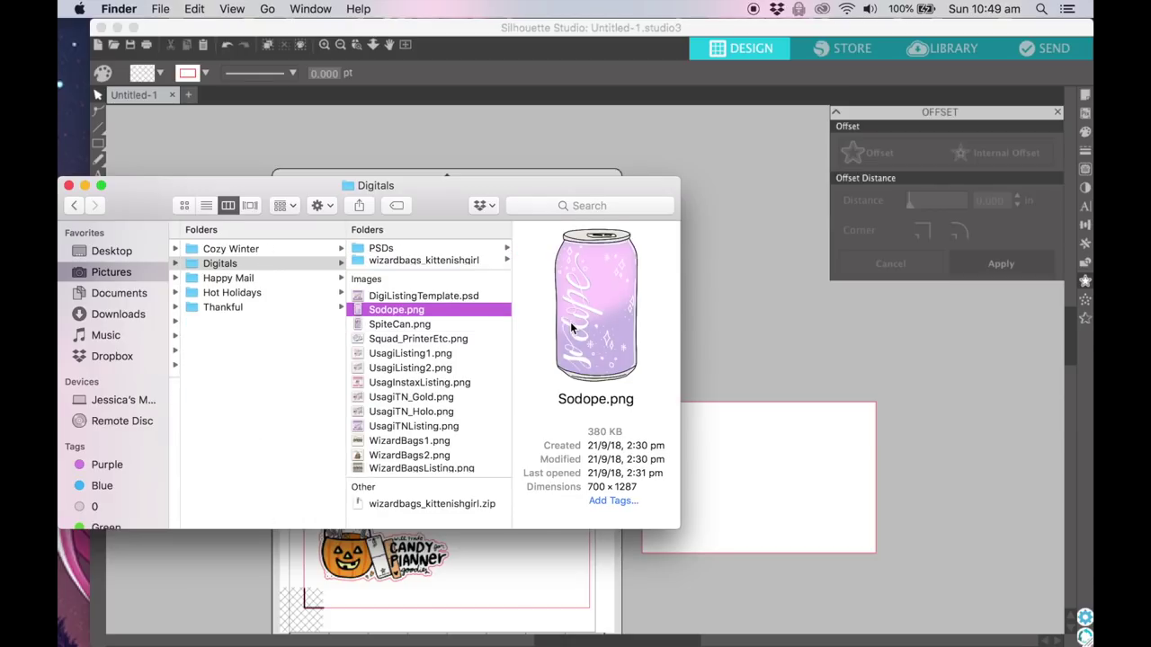
key(Down)
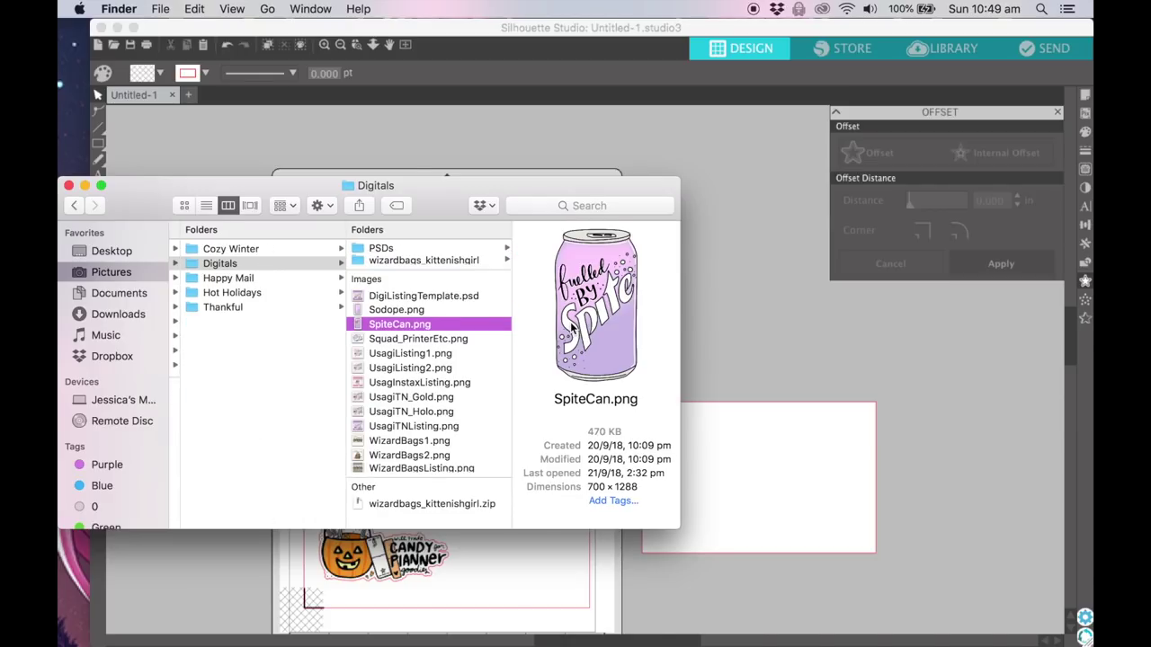
click(428, 341)
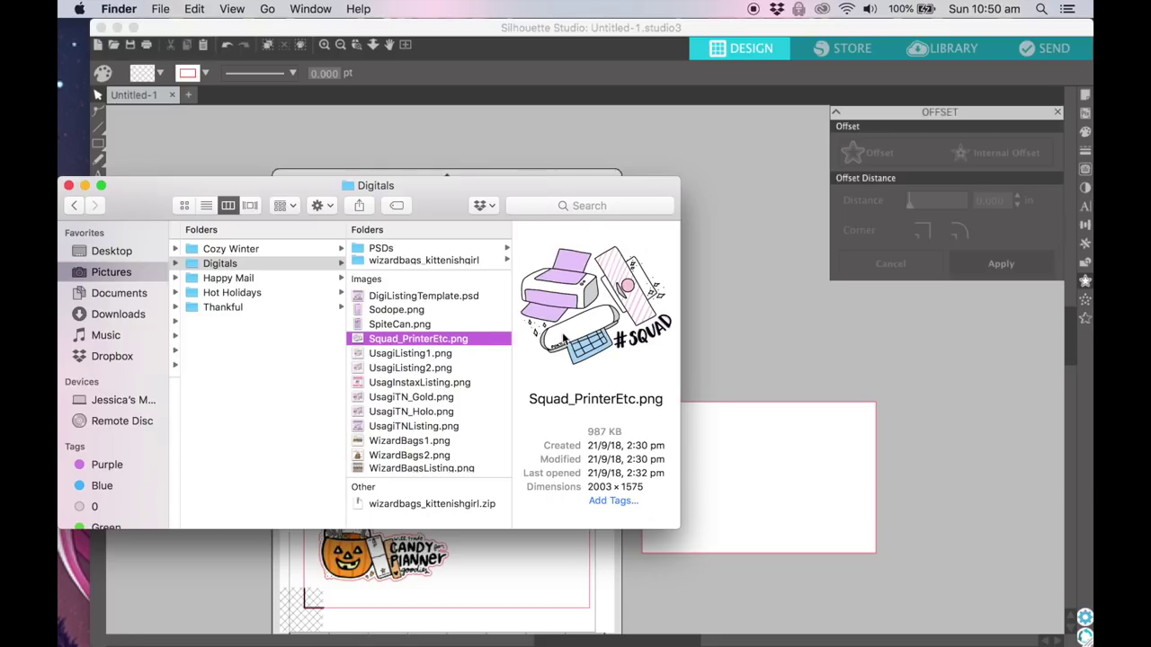
click(409, 325)
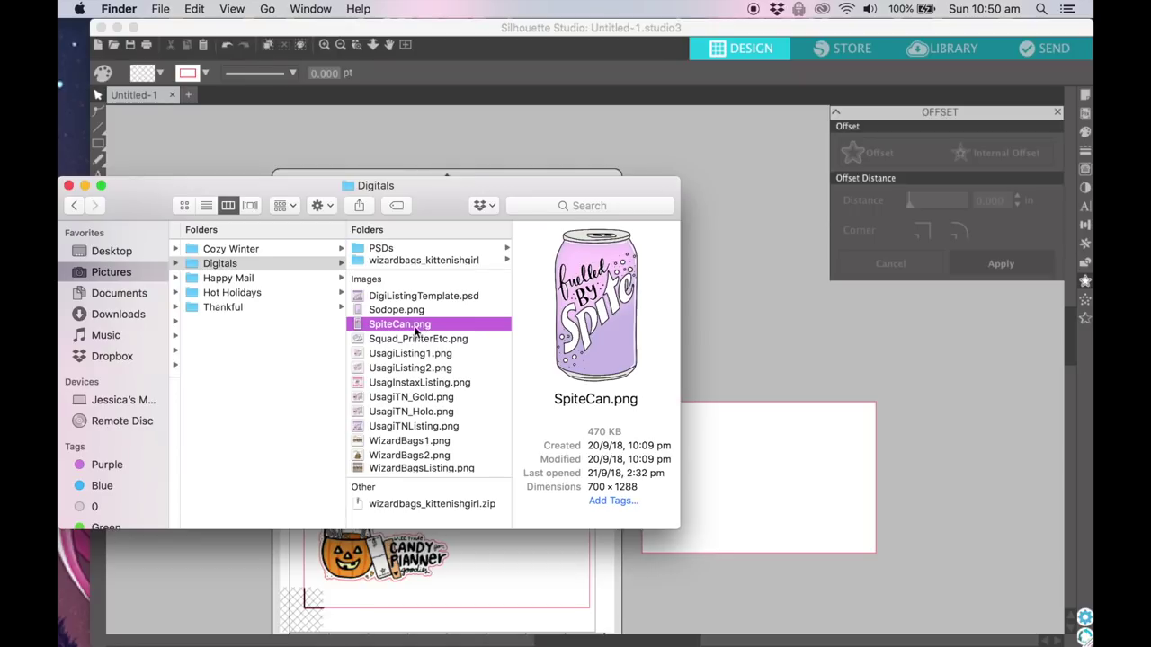
drag(409, 326, 715, 324)
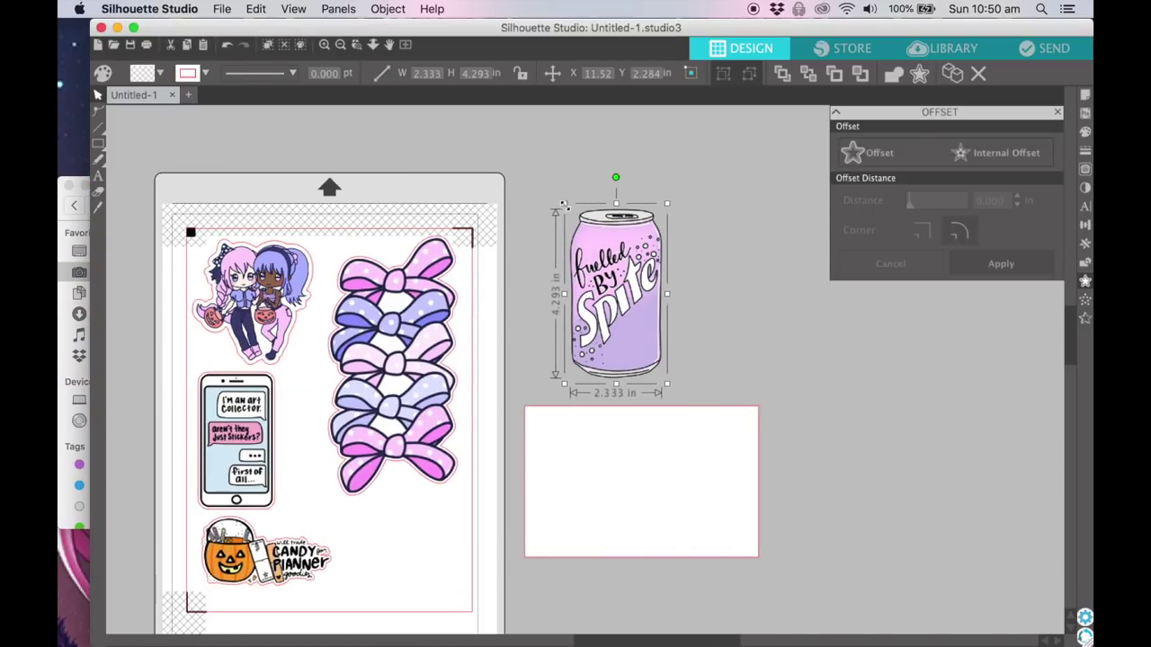
Step: Scale the can down to about 1.556 x 2.864 in to suit the gap below the bows, keeping it beside the page
drag(565, 205, 587, 246)
drag(627, 301, 401, 529)
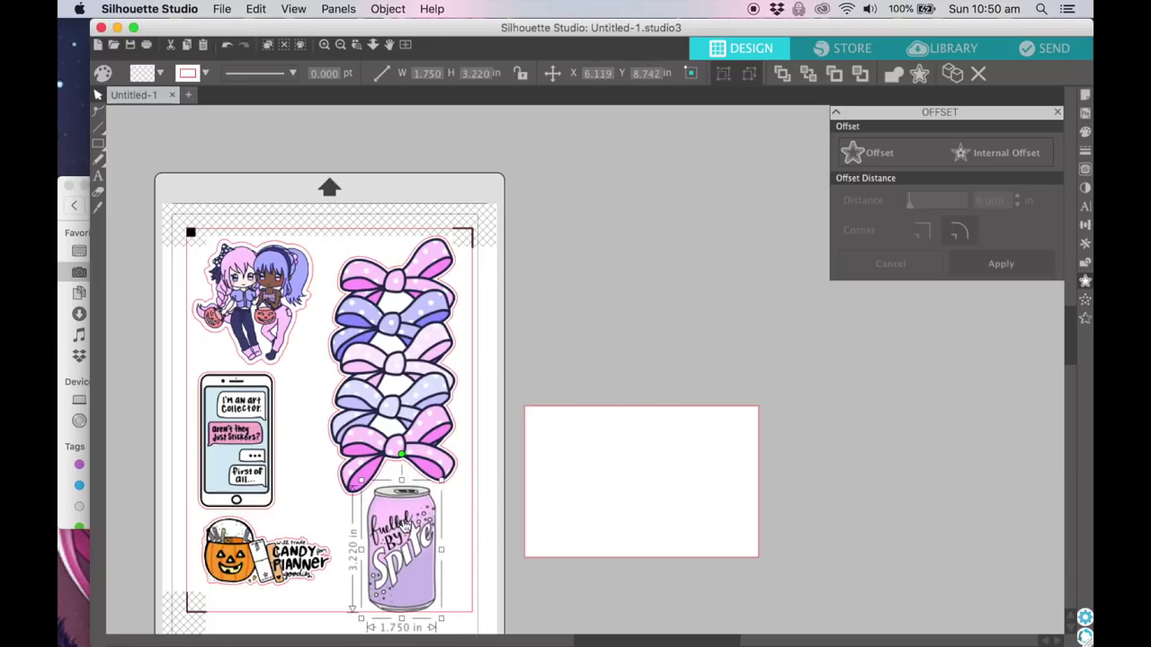
drag(362, 482, 601, 286)
drag(523, 392, 624, 284)
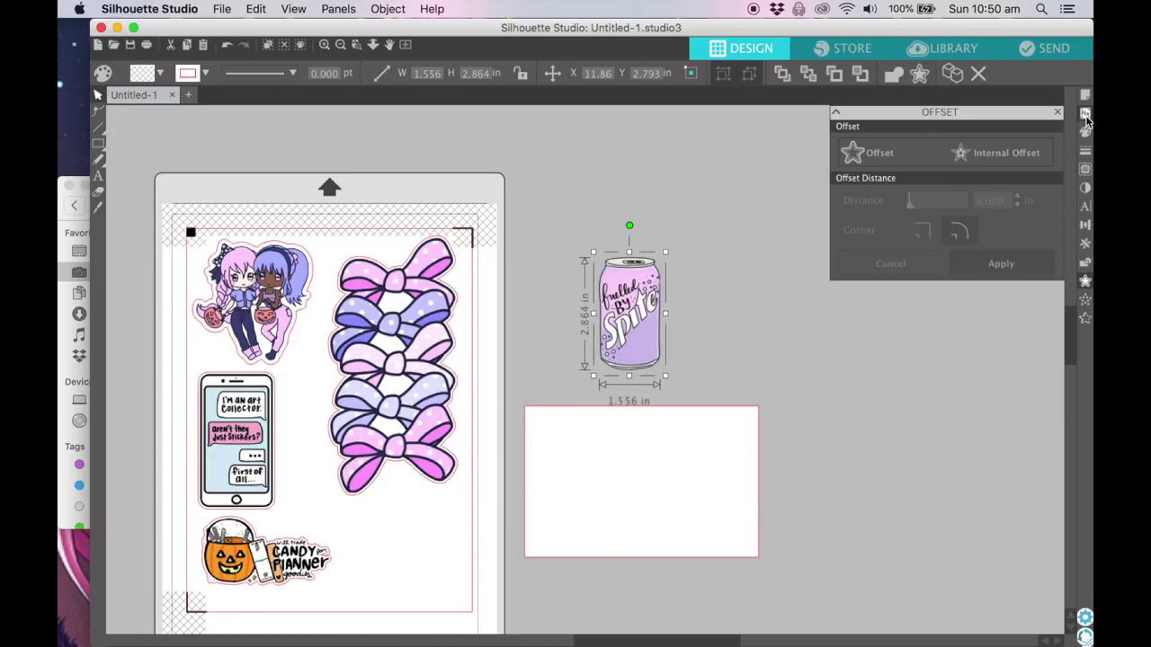
Step: Trace and detach the can from its background using a 93% threshold
click(1084, 170)
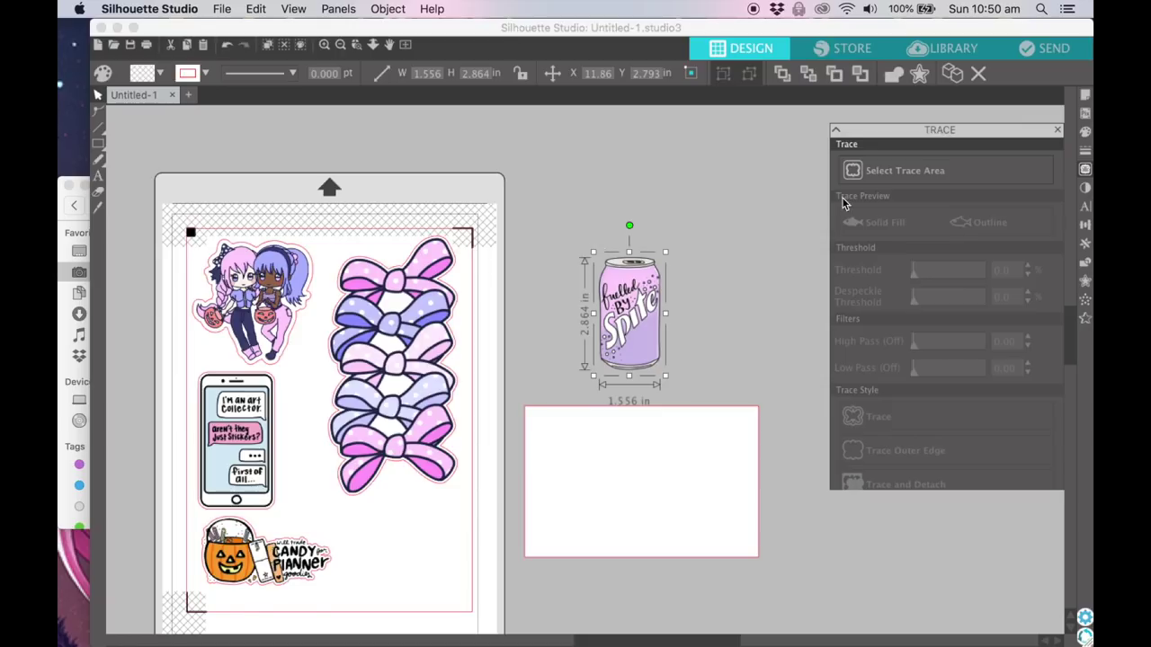
click(904, 153)
drag(576, 238, 682, 384)
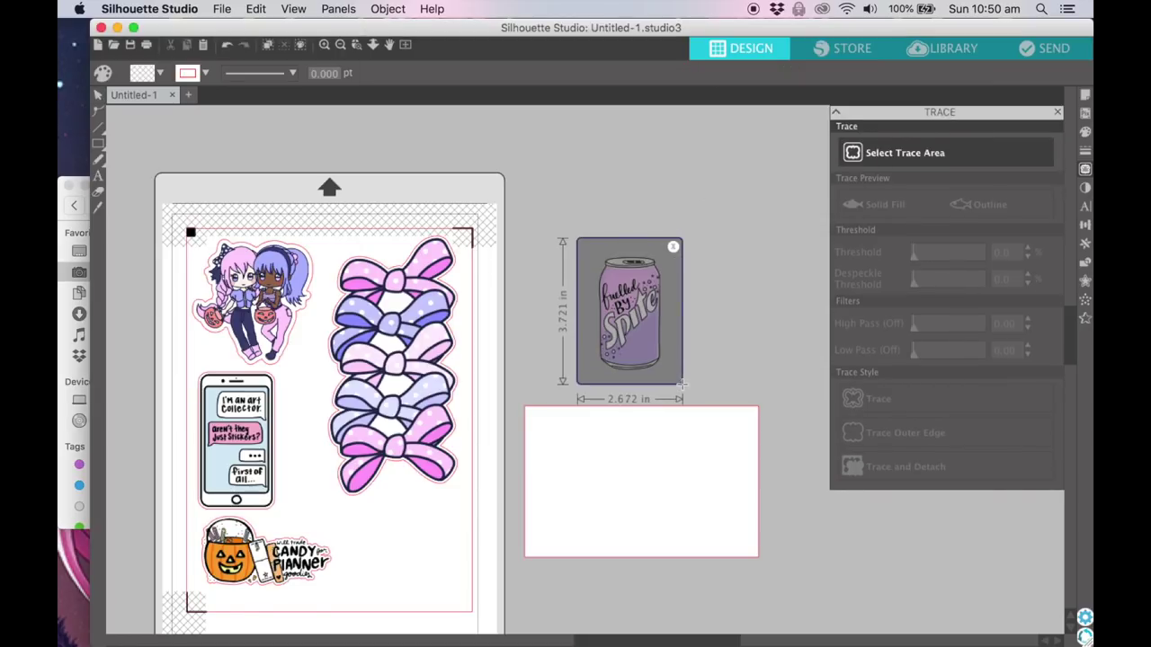
click(978, 254)
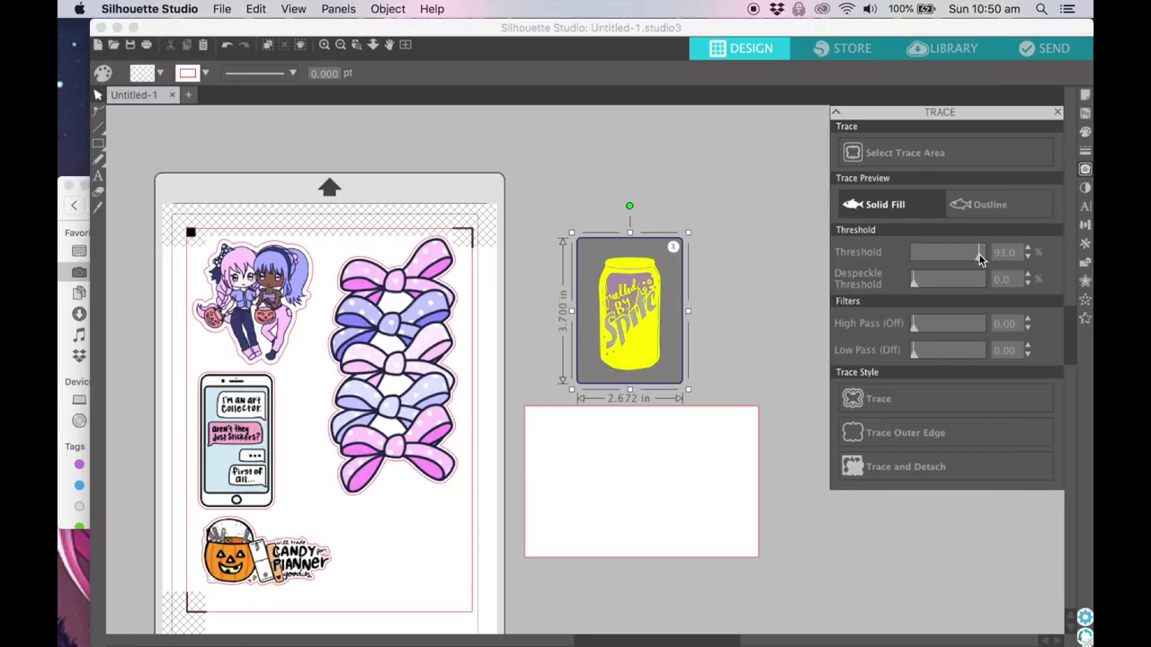
click(876, 466)
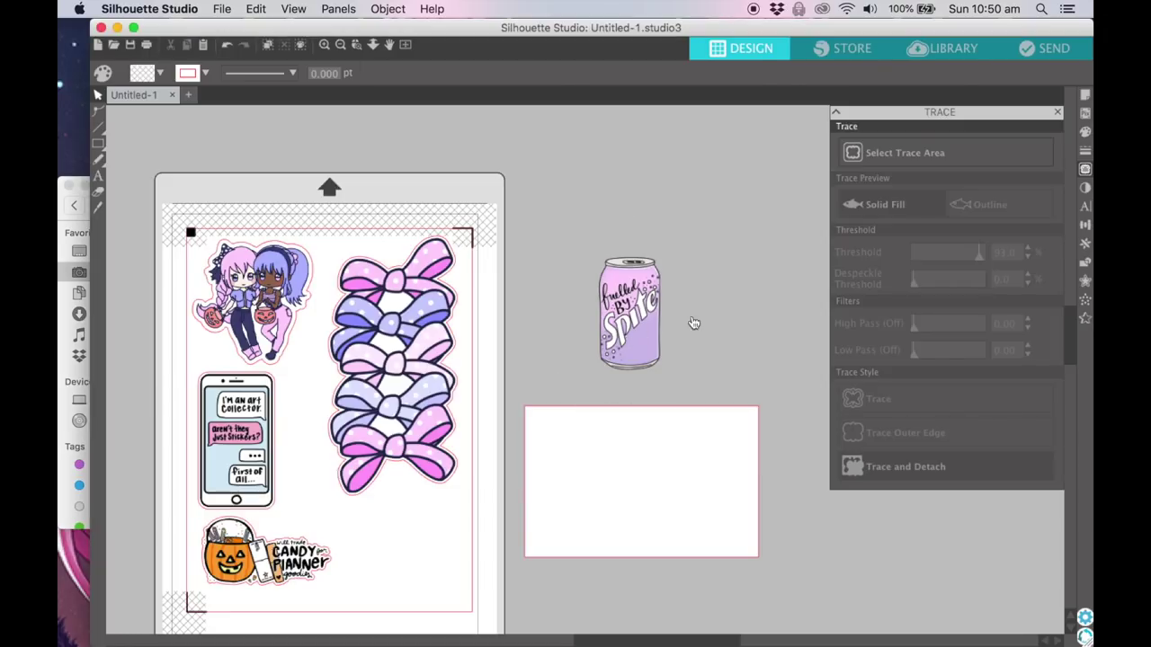
Step: Delete the leftover traced background and put the detached can back in the empty area beside the page
drag(562, 218, 681, 377)
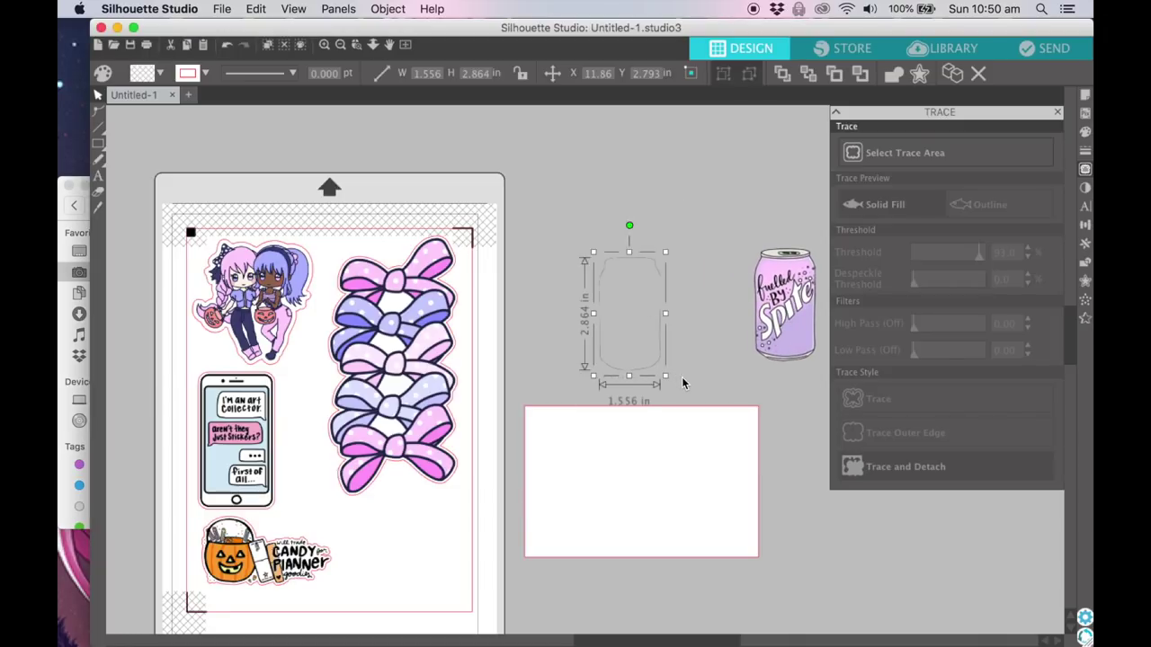
click(681, 384)
drag(794, 306, 641, 286)
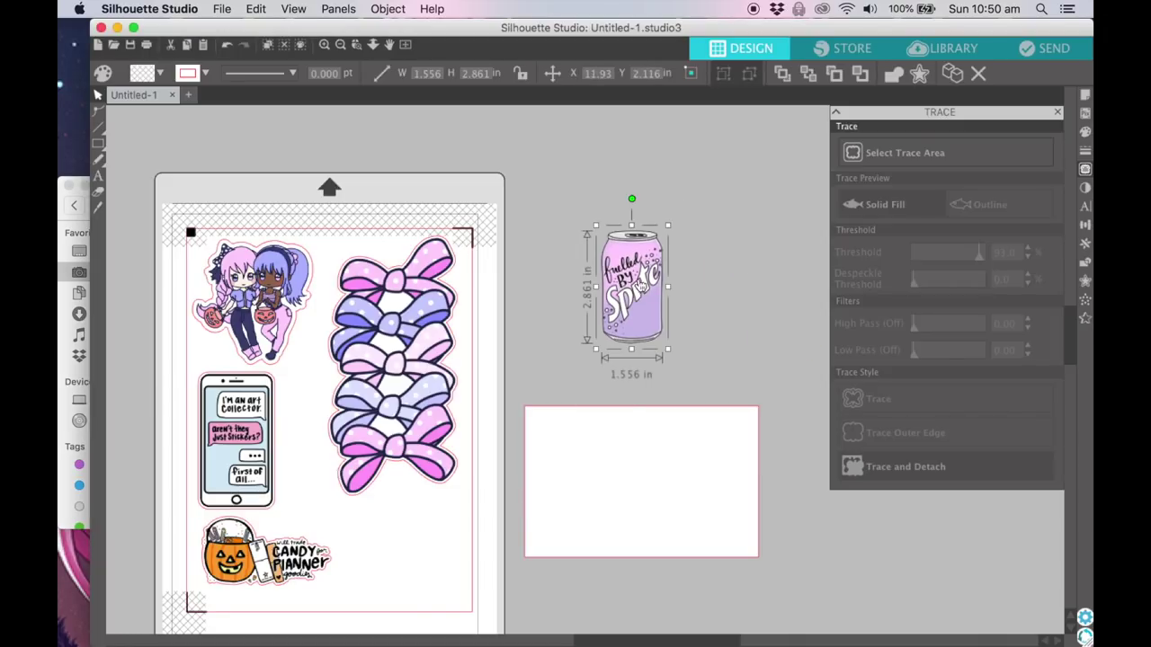
Step: Add a rounded-corner offset outline about 1.755 in wide around the can
click(919, 73)
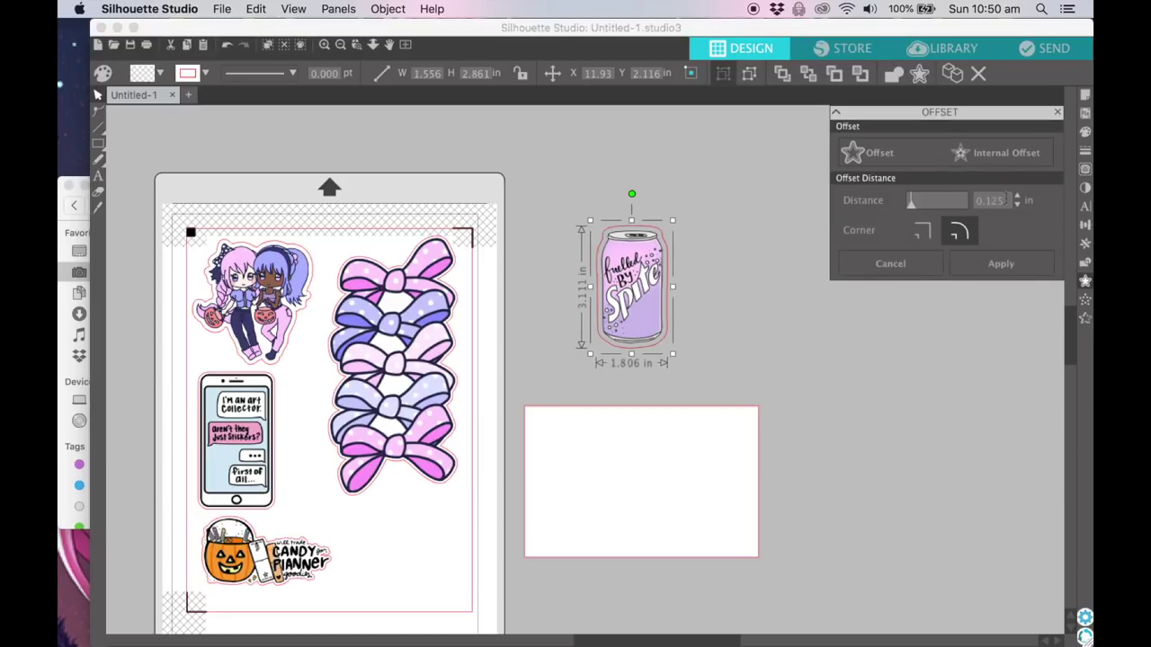
click(1020, 206)
click(714, 270)
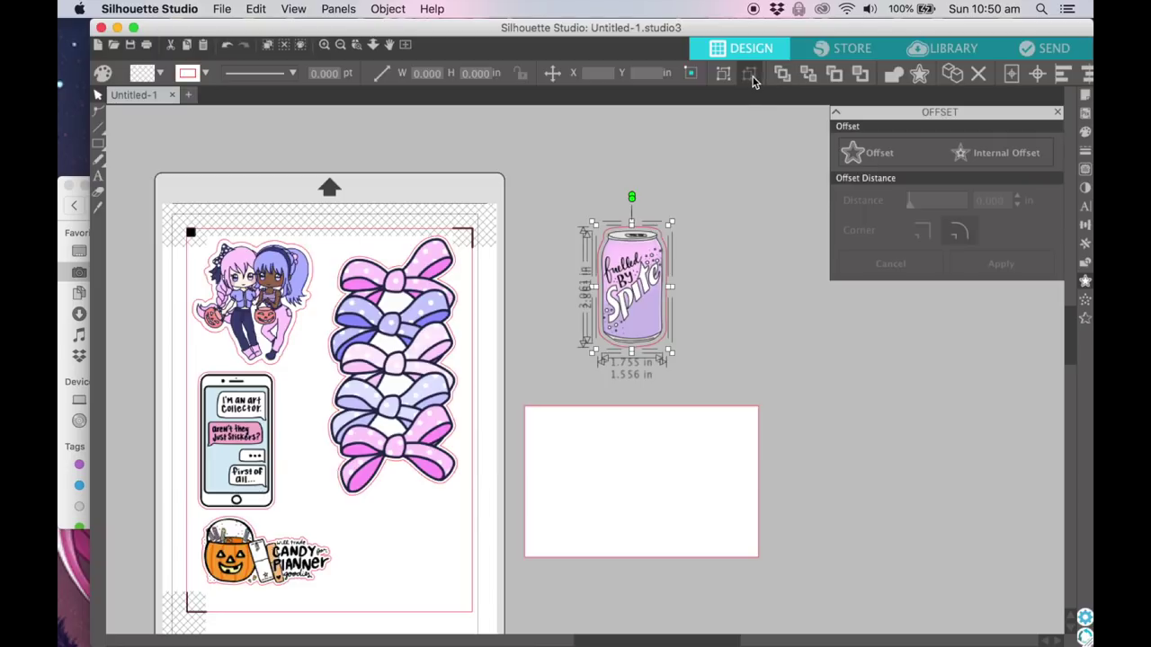
Step: Group the can with its outline and place it below the bows in the lower-right part of the cut area
click(726, 76)
drag(637, 268, 412, 527)
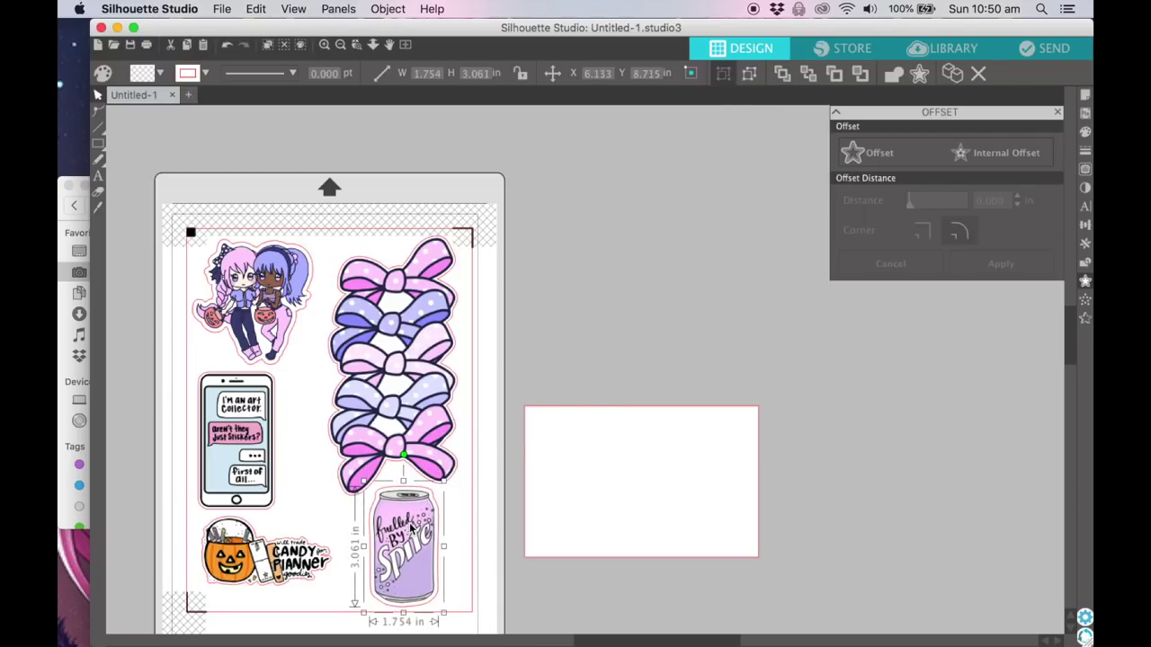
click(657, 284)
Step: Shift the phone and the pumpkin sticker slightly right to center them better beneath the two girls
scroll(657, 284, left, 2)
scroll(656, 284, down, 1)
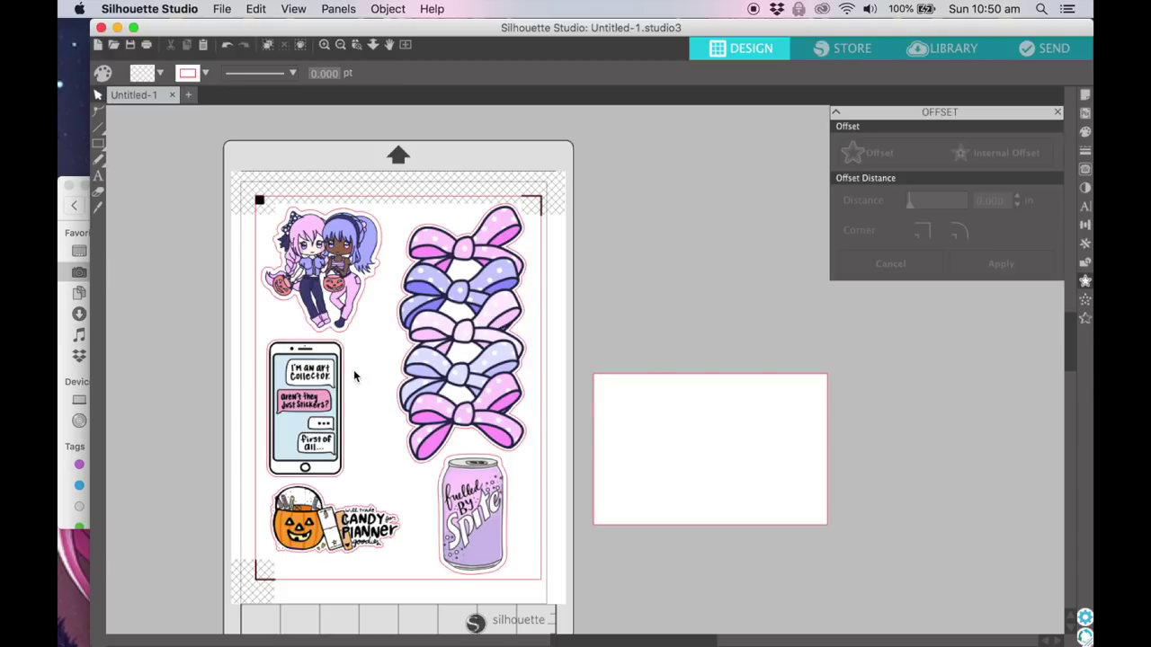
drag(320, 382, 363, 384)
click(327, 523)
drag(327, 522, 343, 527)
drag(332, 432, 309, 433)
click(410, 453)
Step: Move the bows group and the can slightly left, away from the right edge of the cut area
scroll(519, 403, left, 2)
scroll(520, 403, down, 1)
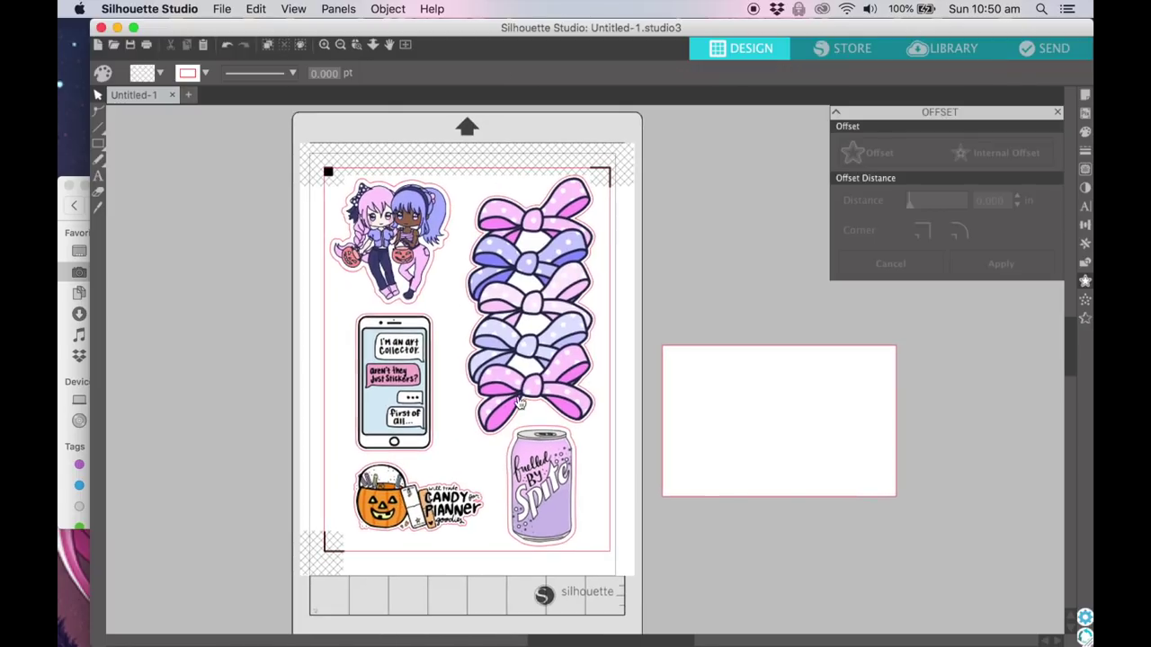
click(497, 285)
drag(498, 287, 496, 288)
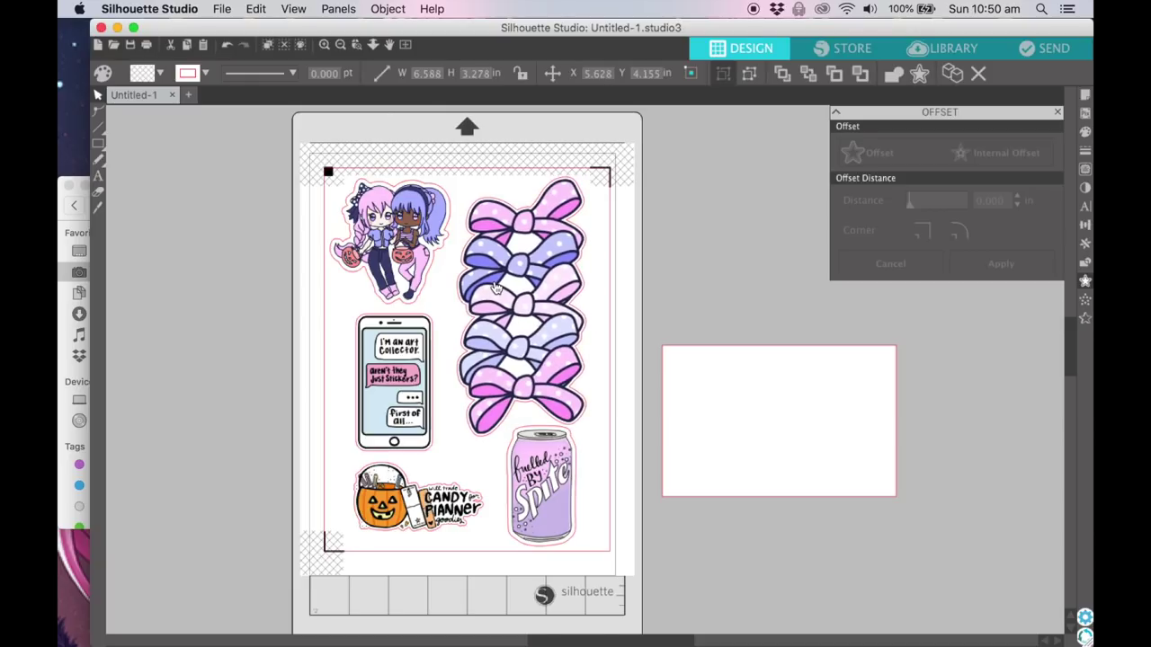
drag(521, 477, 513, 475)
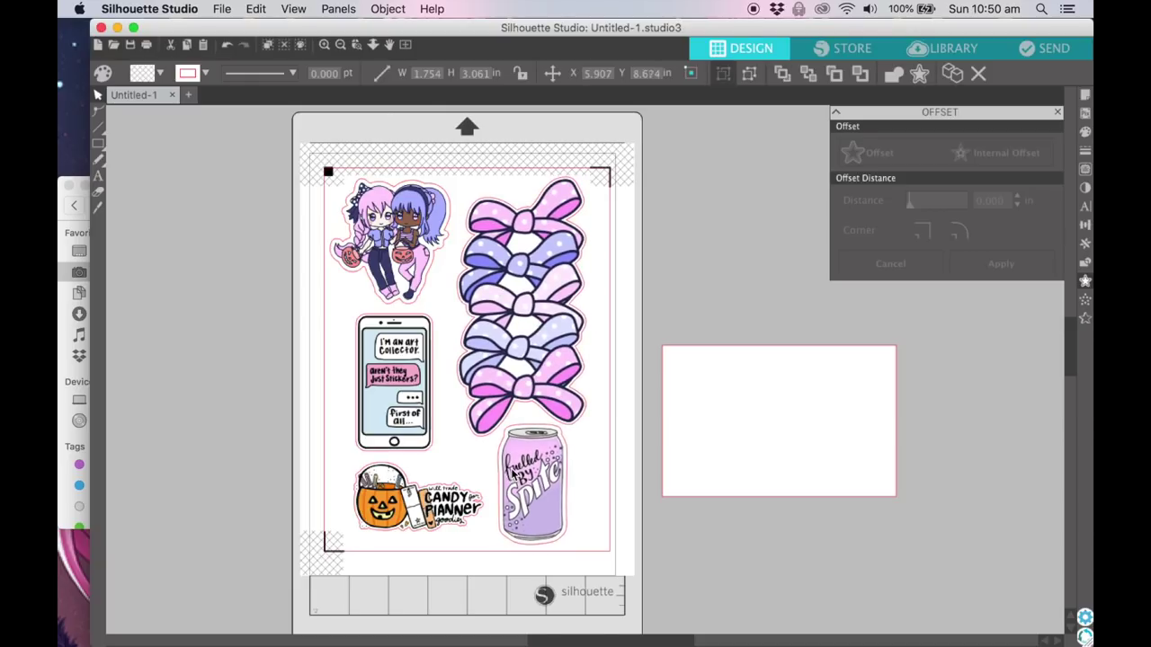
click(625, 384)
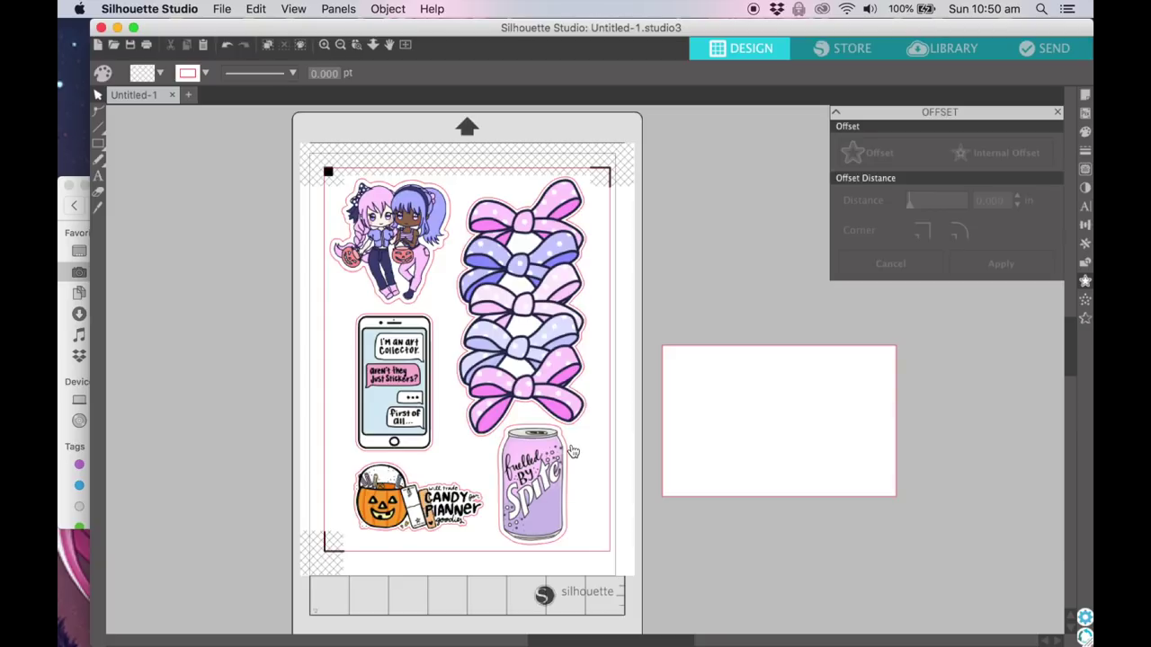
Step: Delete the leftover blank white rectangle lying beside the page
drag(693, 304, 719, 404)
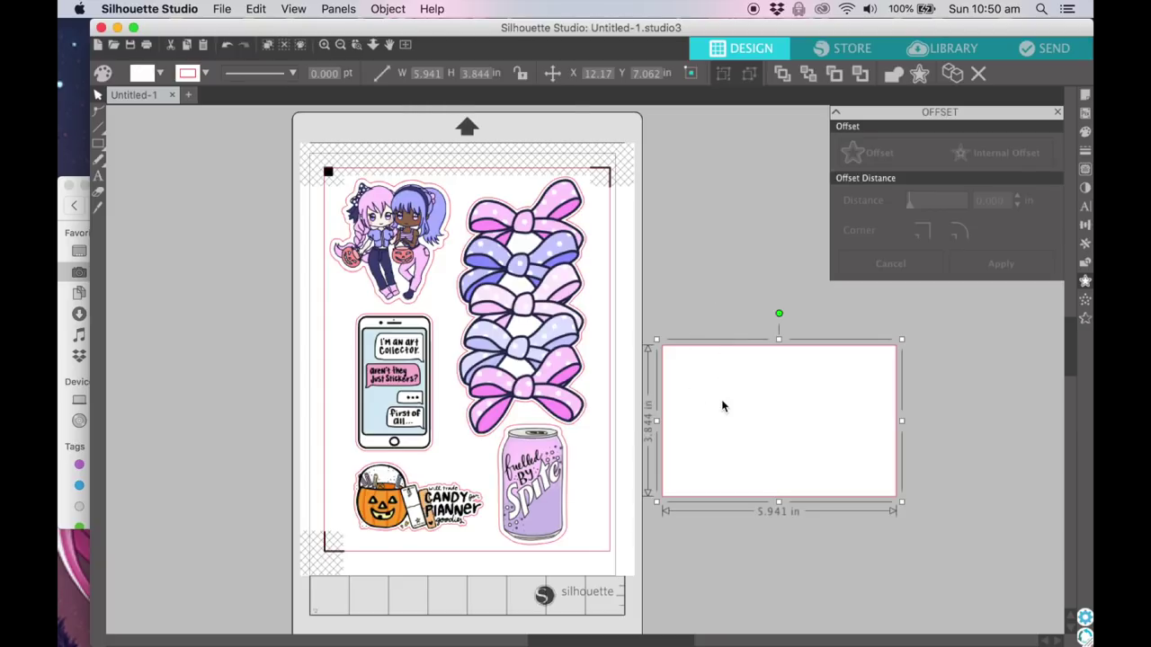
key(Delete)
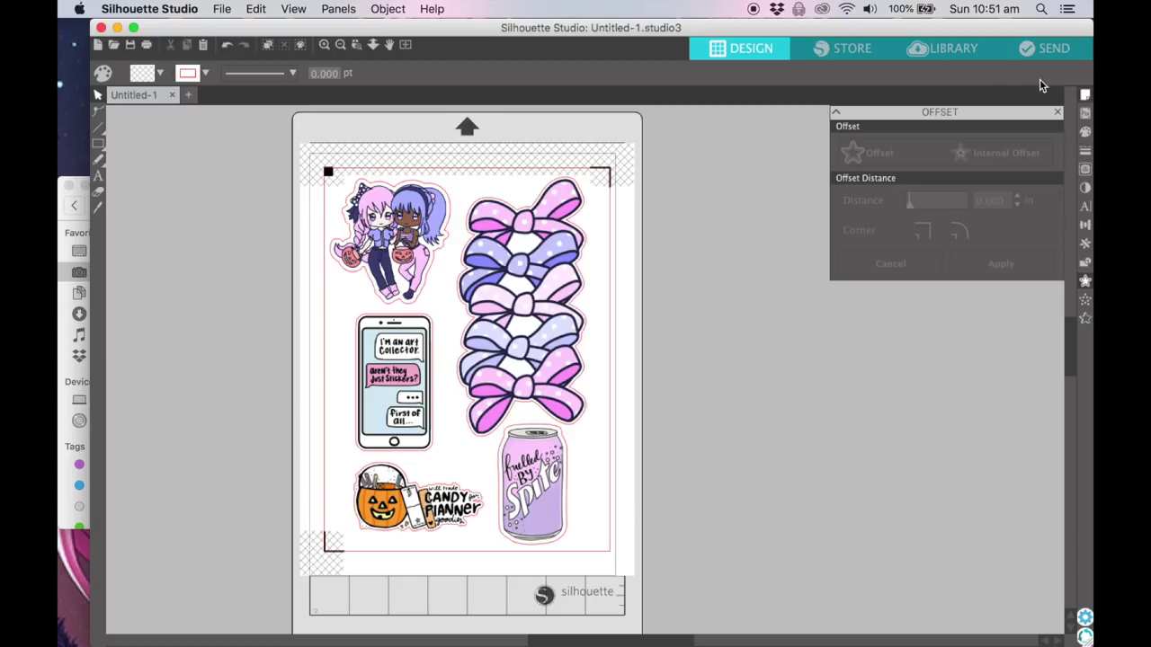
Step: Set the registration marks to a thickness of 1.00 and a length of 0.625 in
click(1083, 99)
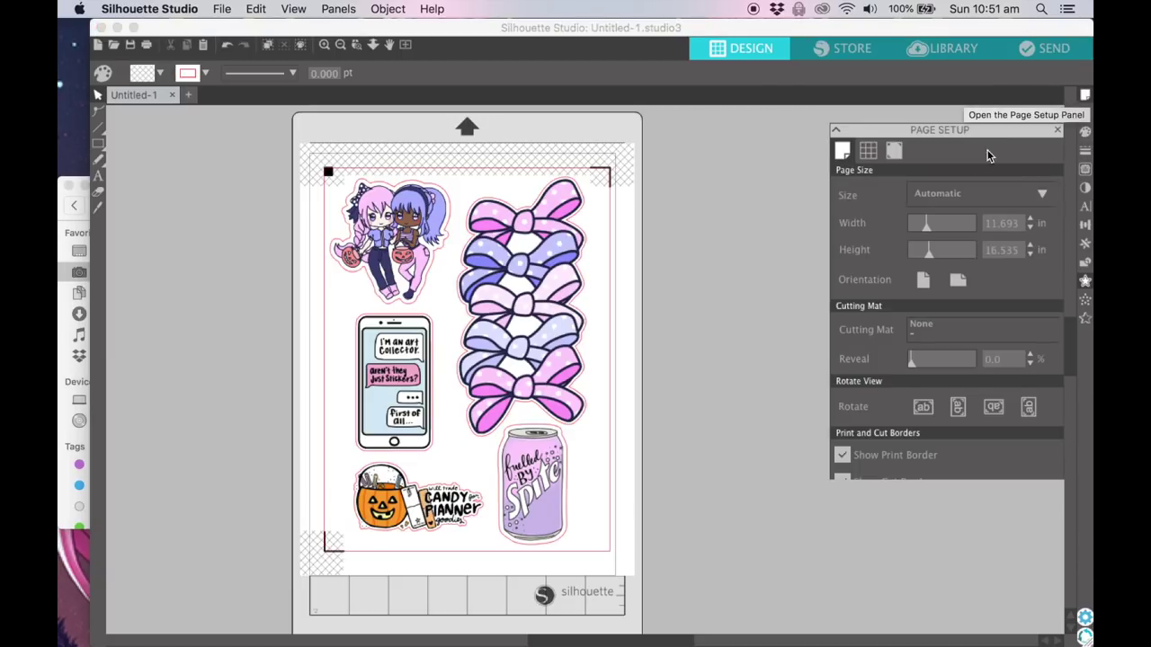
click(893, 133)
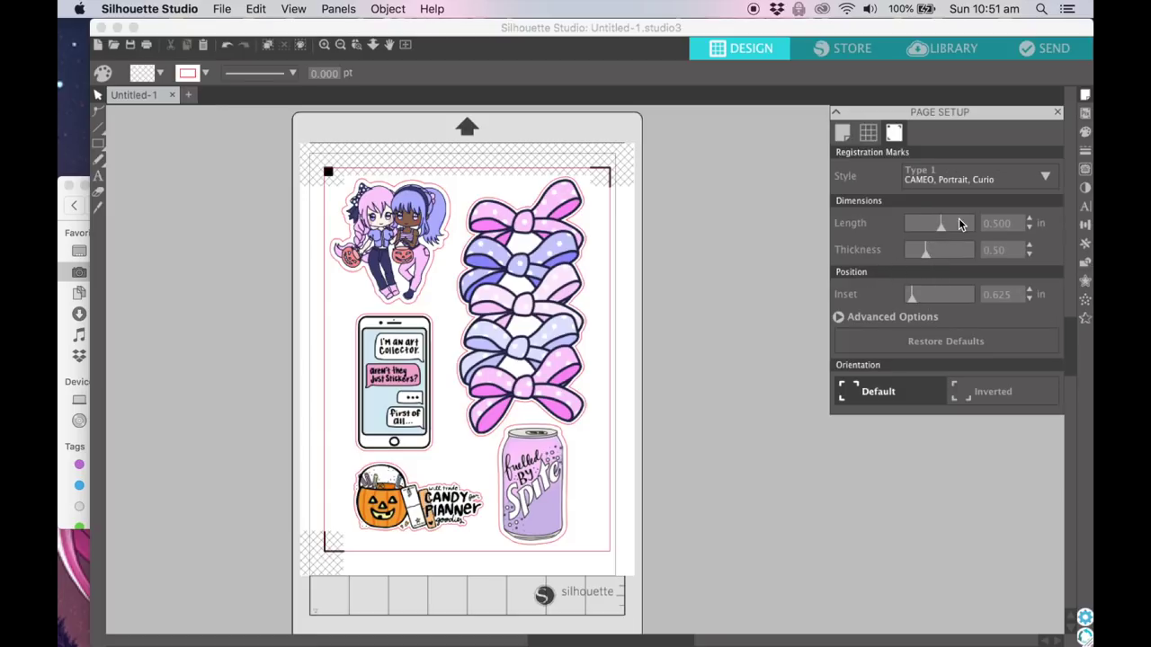
drag(925, 252, 988, 260)
drag(940, 229, 960, 233)
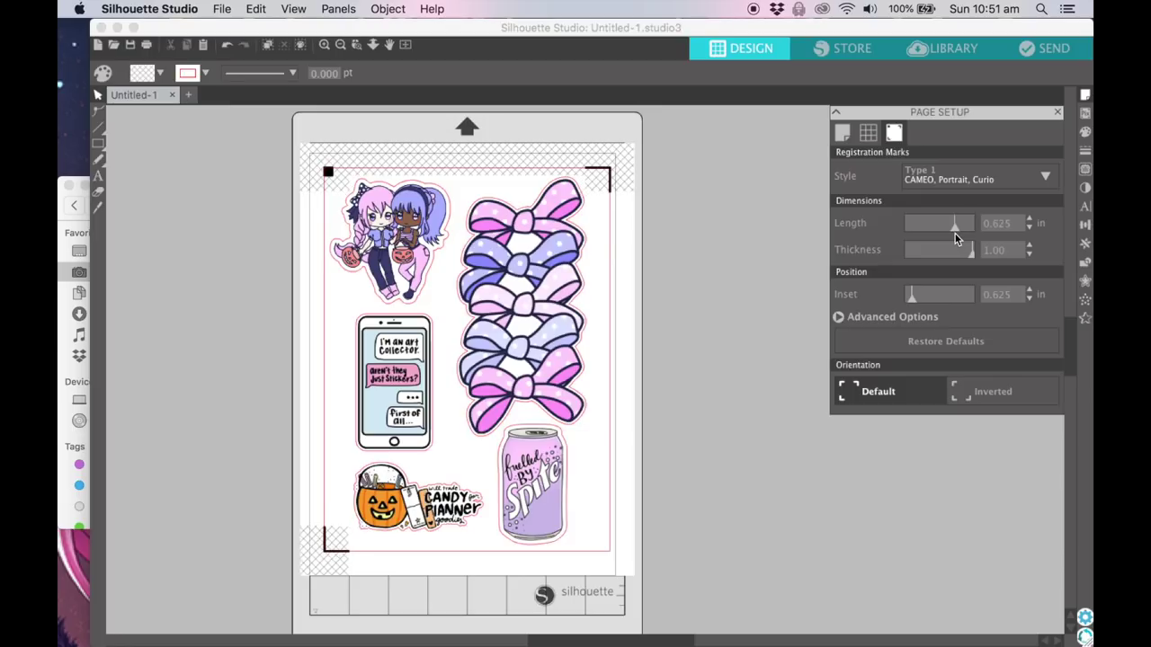
Step: Nudge the two girls slightly right and down, and the bows and the can slightly left, within the cut area
drag(413, 240, 416, 244)
click(616, 342)
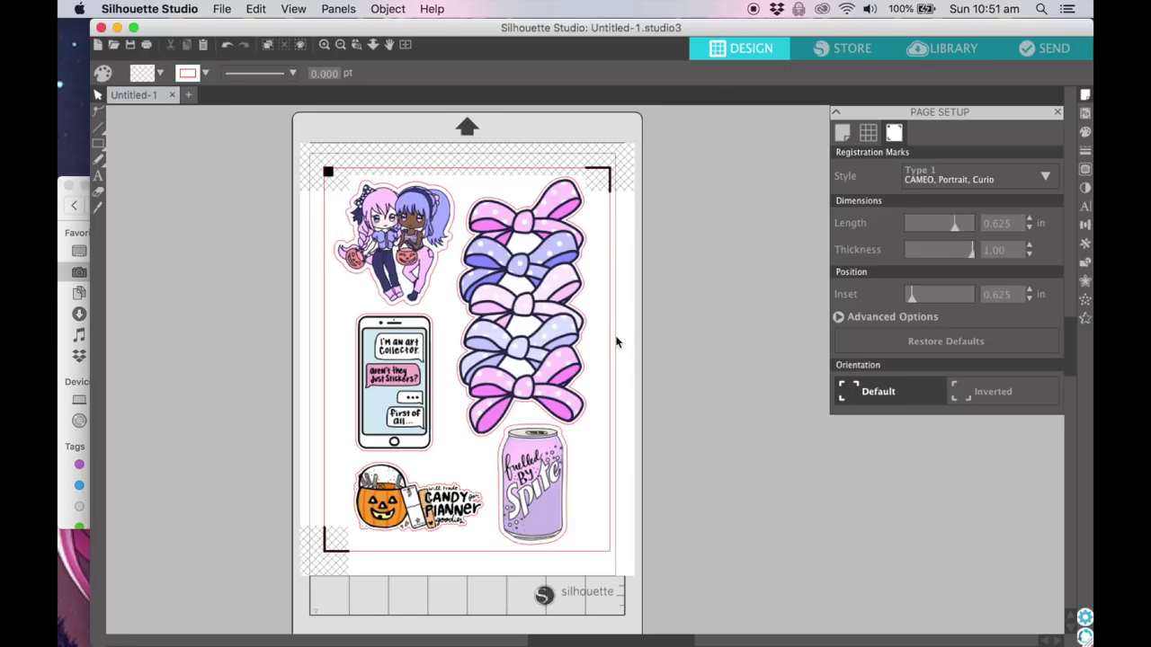
drag(532, 365, 528, 364)
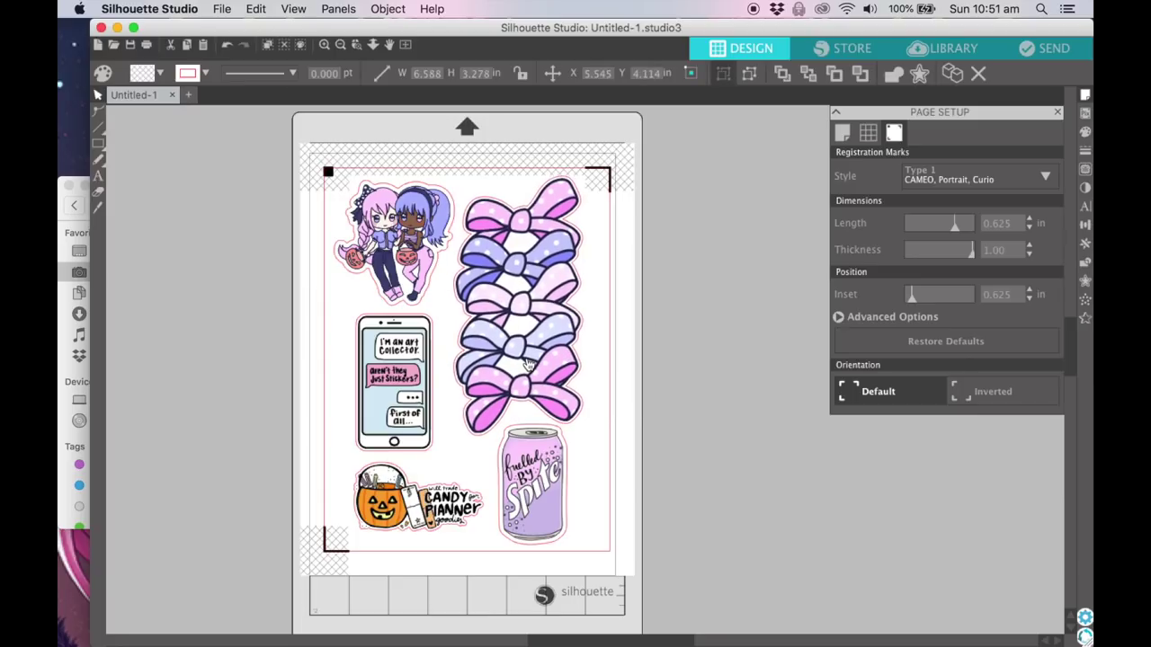
click(538, 367)
drag(531, 512, 528, 514)
click(646, 474)
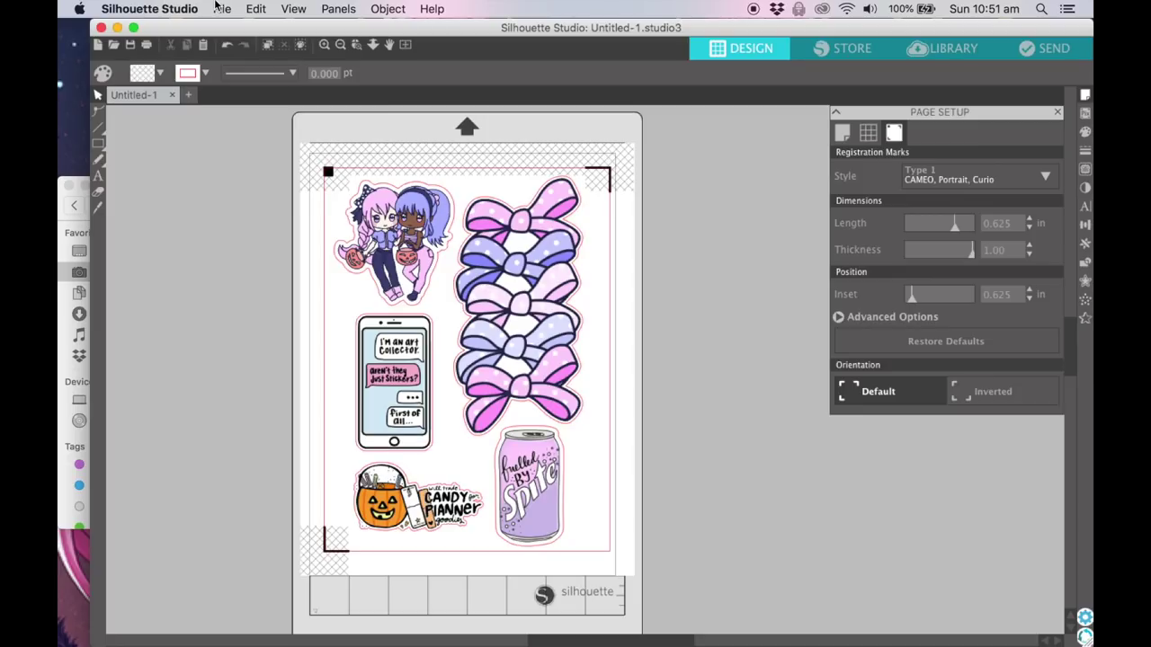
scroll(501, 566, left, 2)
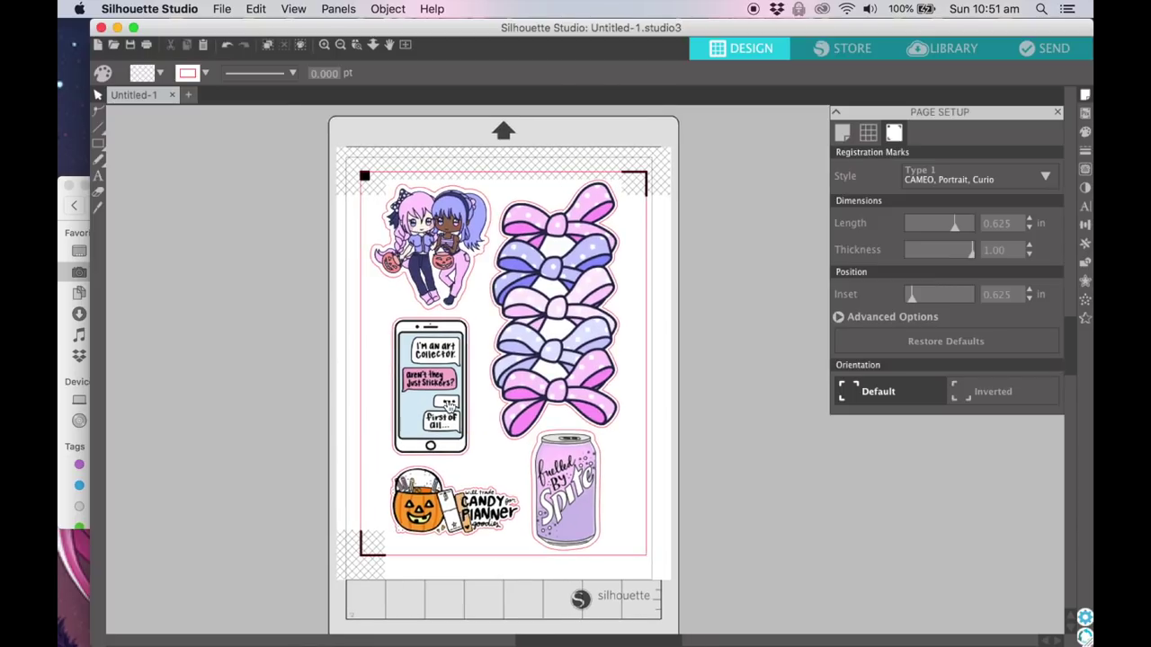